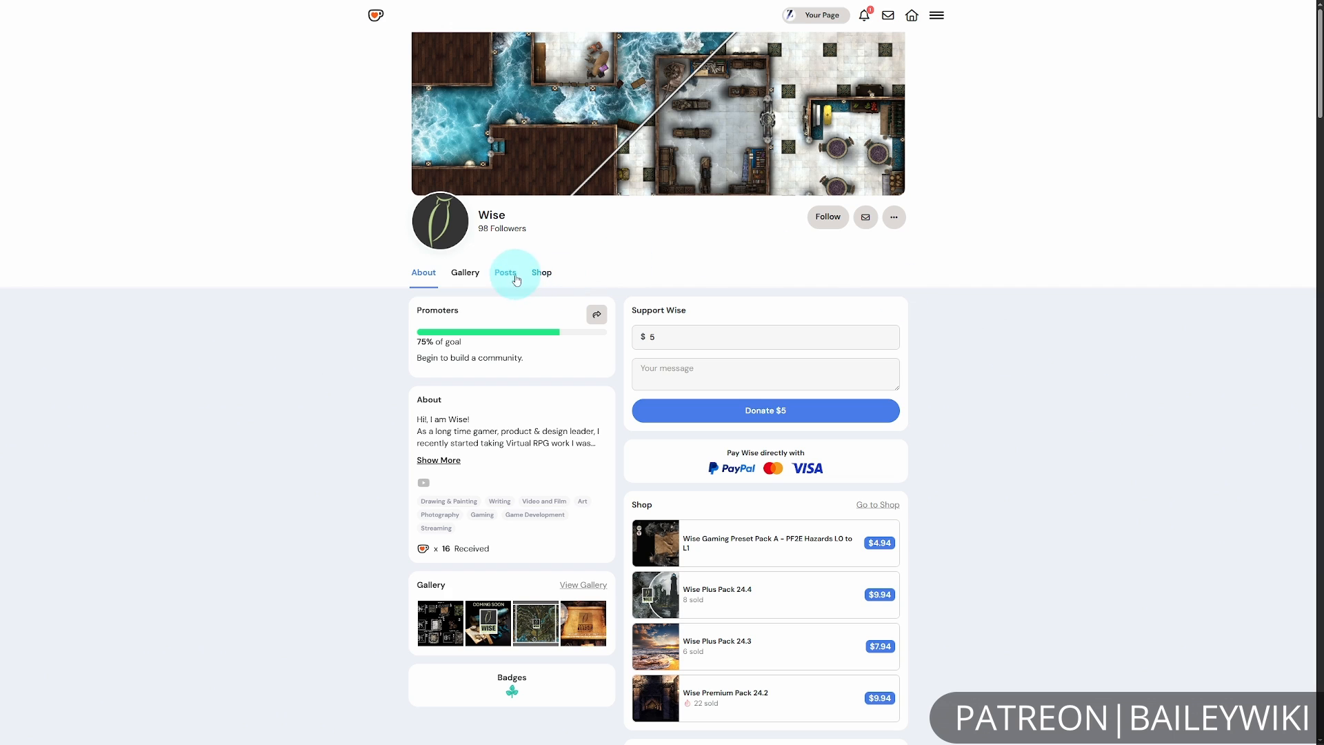
Open the Wise creator's shop on Ko-fi and look over the packs offered there.
click(543, 272)
scroll(957, 497, down, 3)
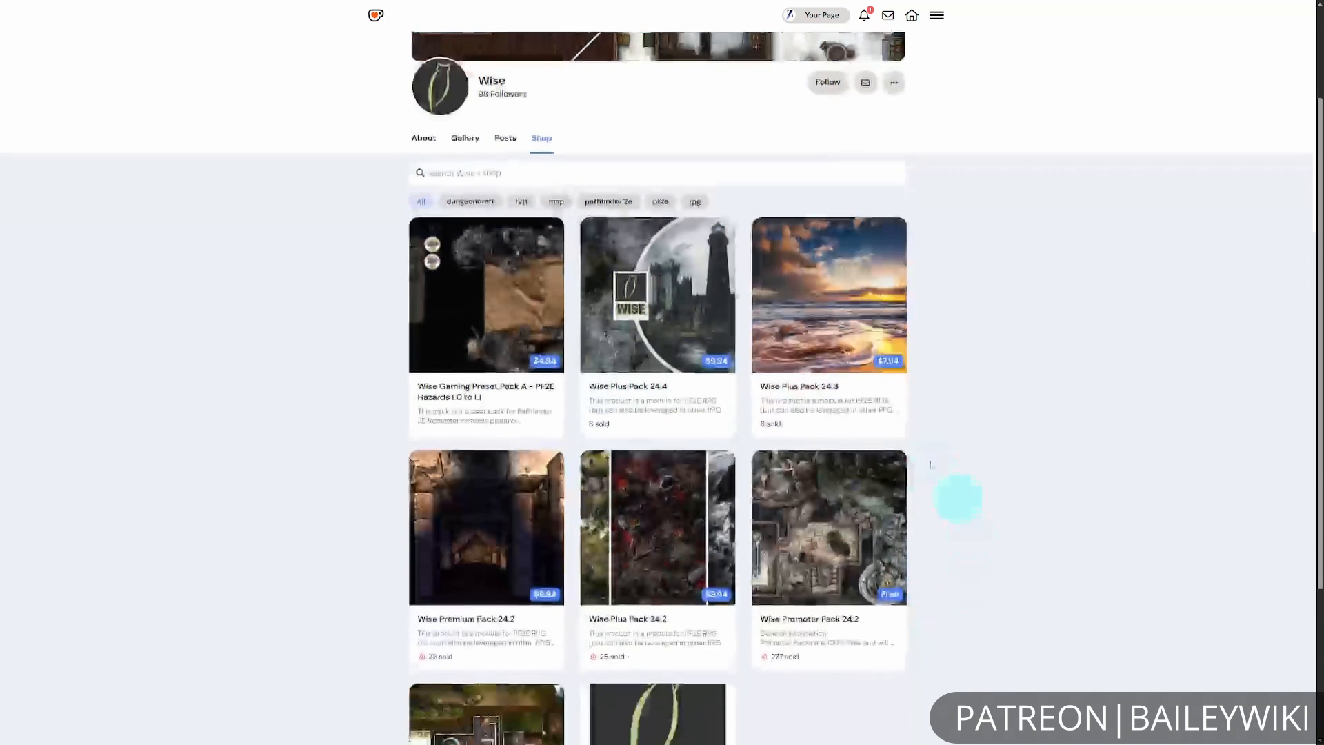
scroll(979, 641, up, 2)
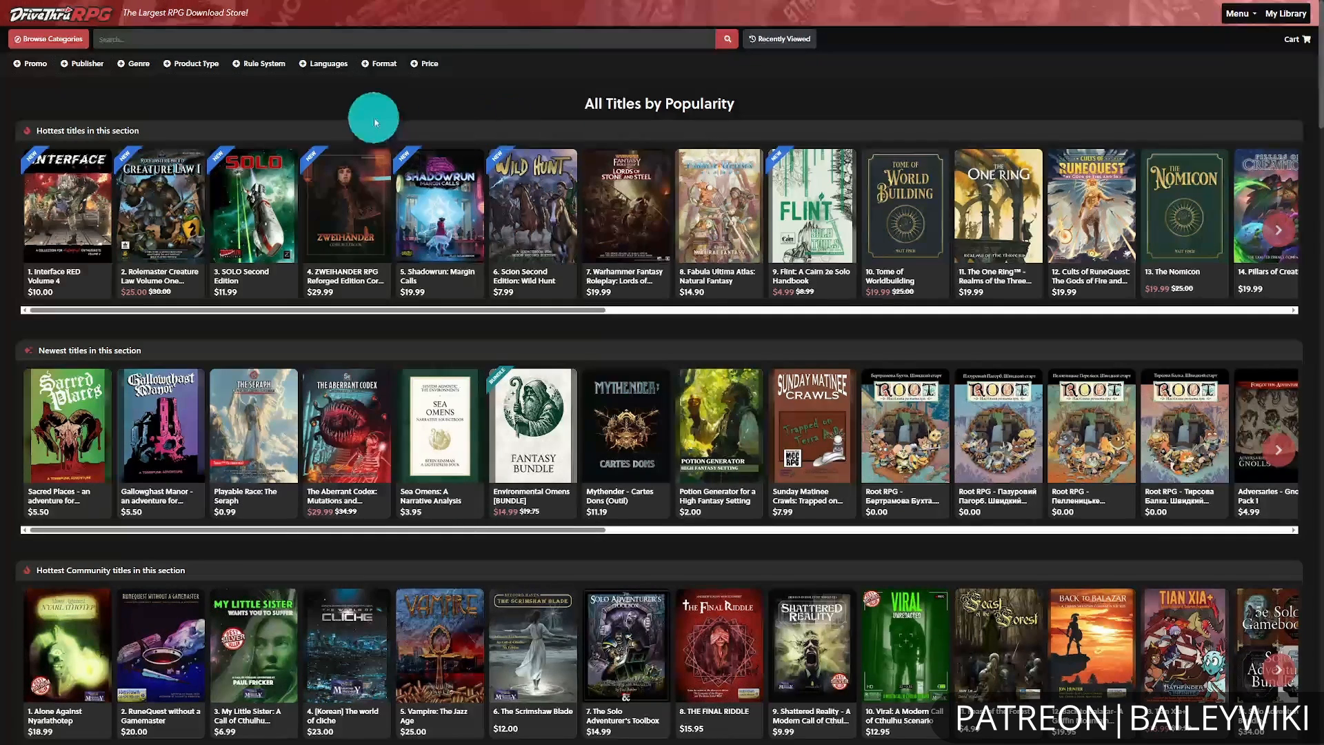
On DriveThruRPG, filter the titles by the Virtual Tabletops format, refined to Foundry VTT.
click(370, 69)
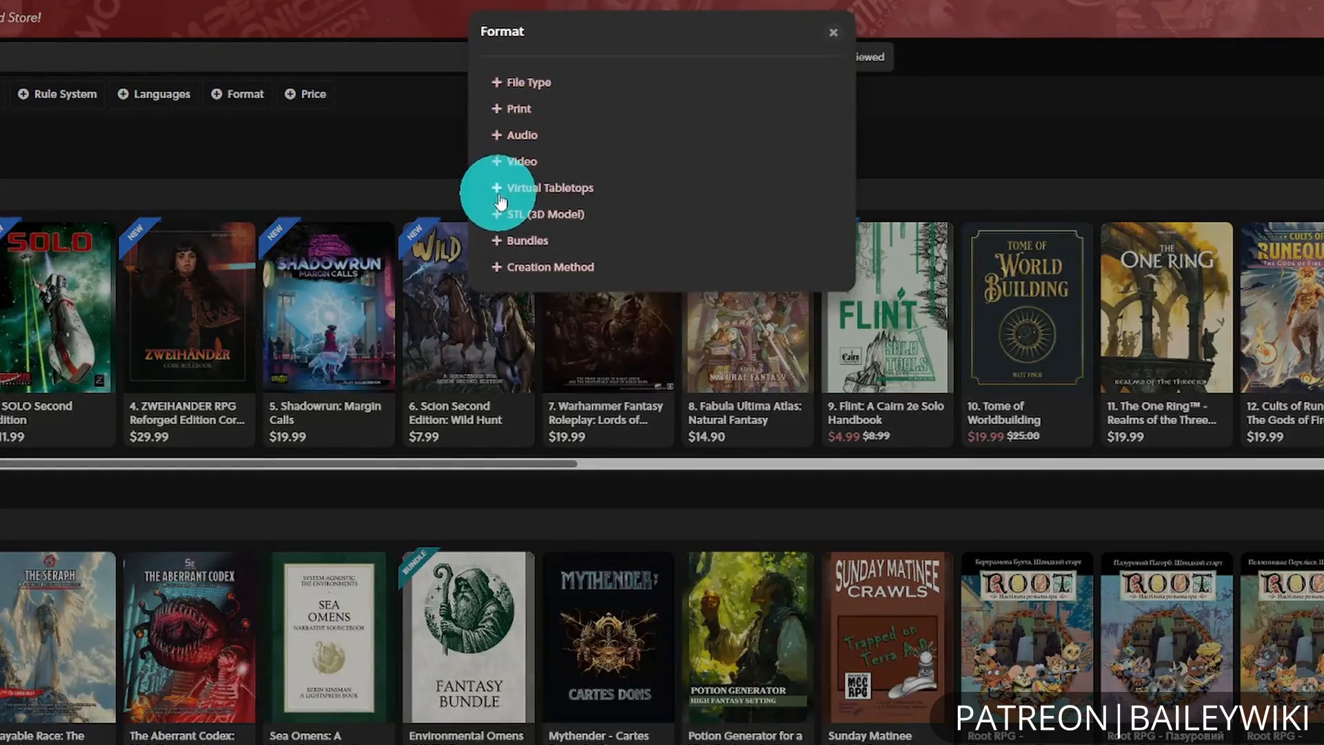
click(500, 196)
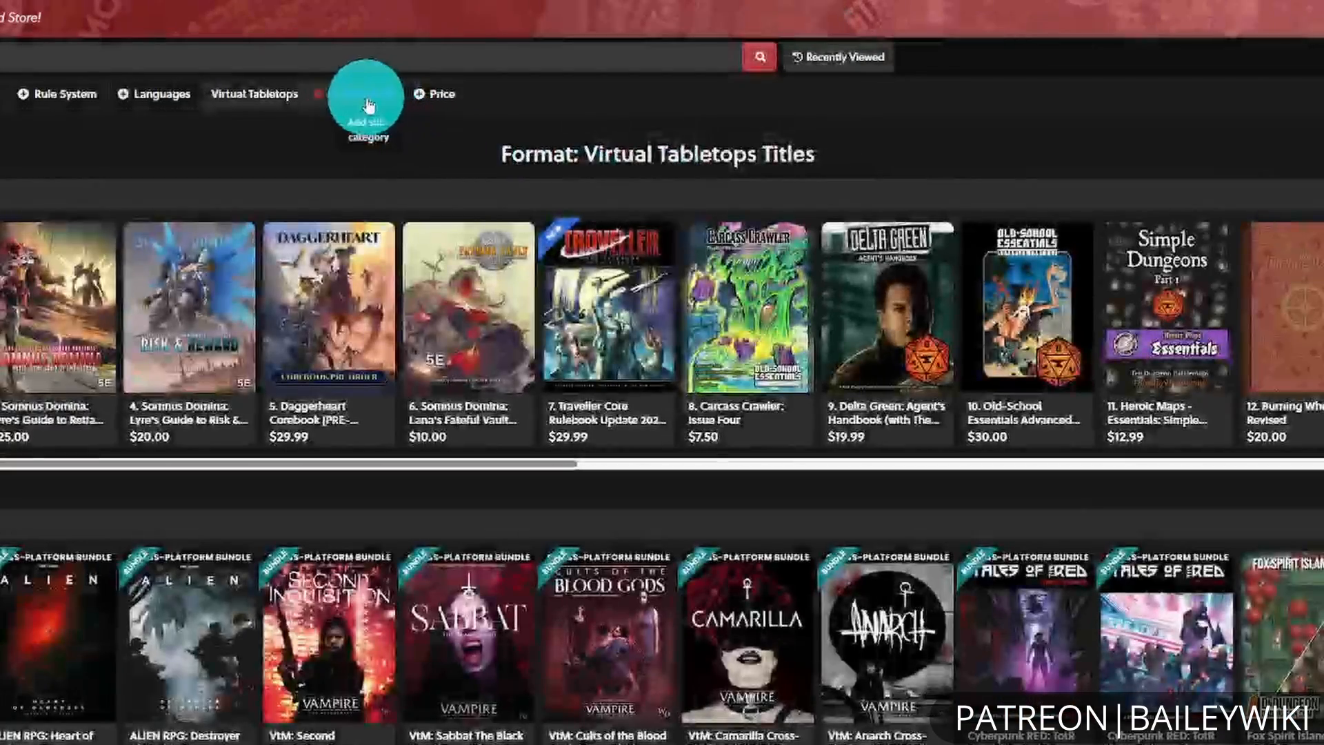
click(367, 102)
click(556, 82)
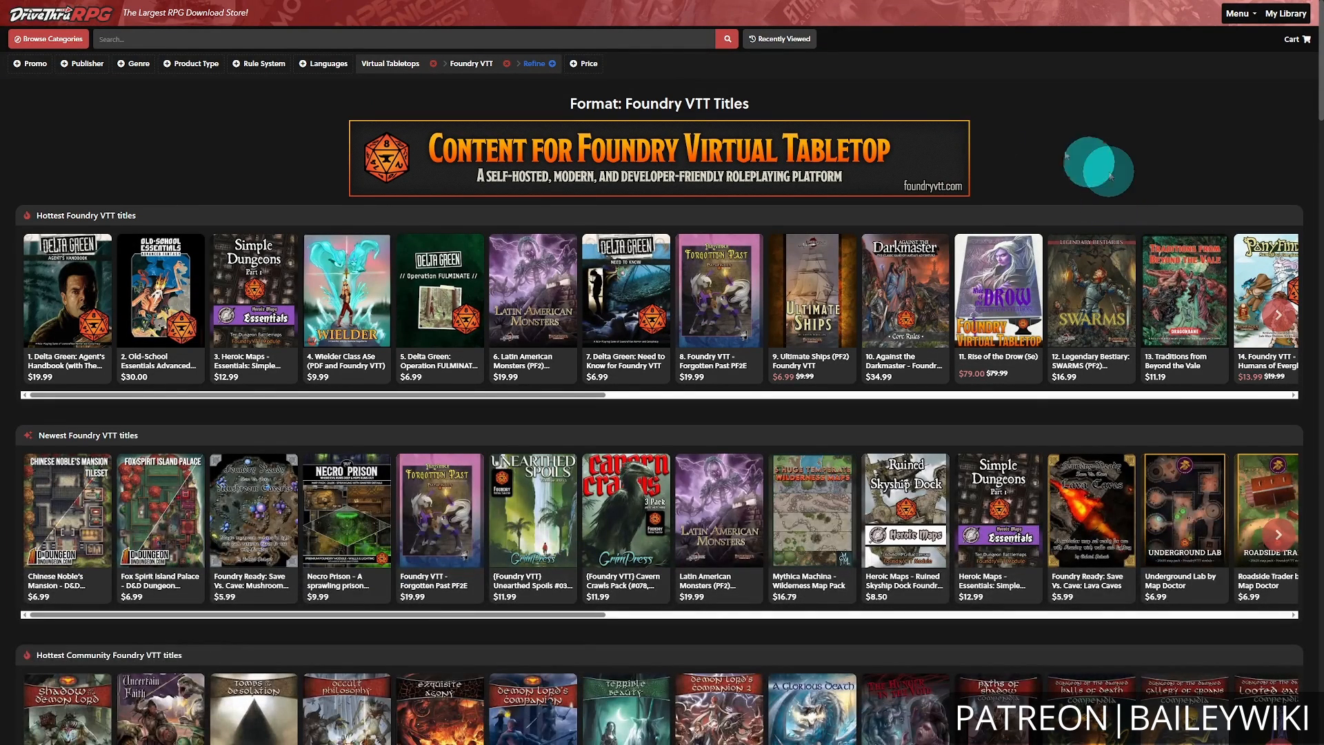
click(142, 294)
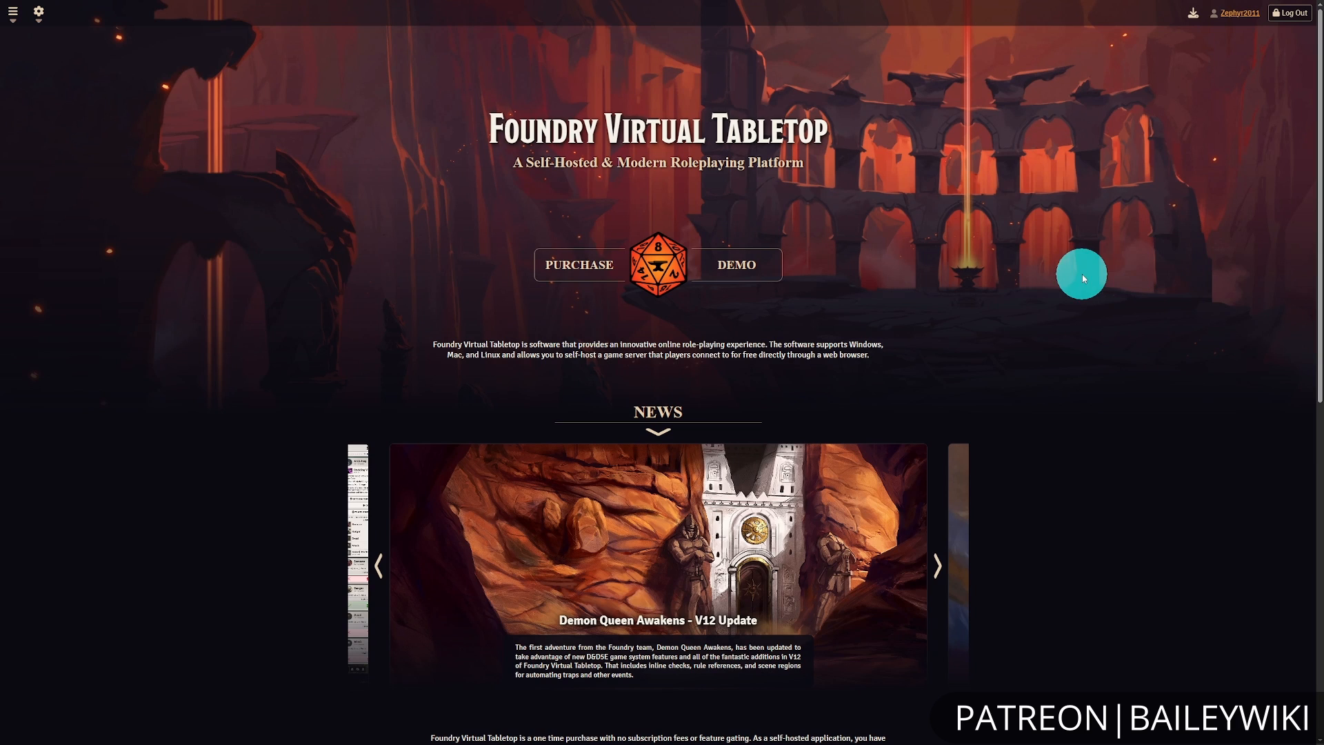
On the Foundry Virtual Tabletop website, open the account's purchased content page and locate the content key field for activation.
click(1244, 18)
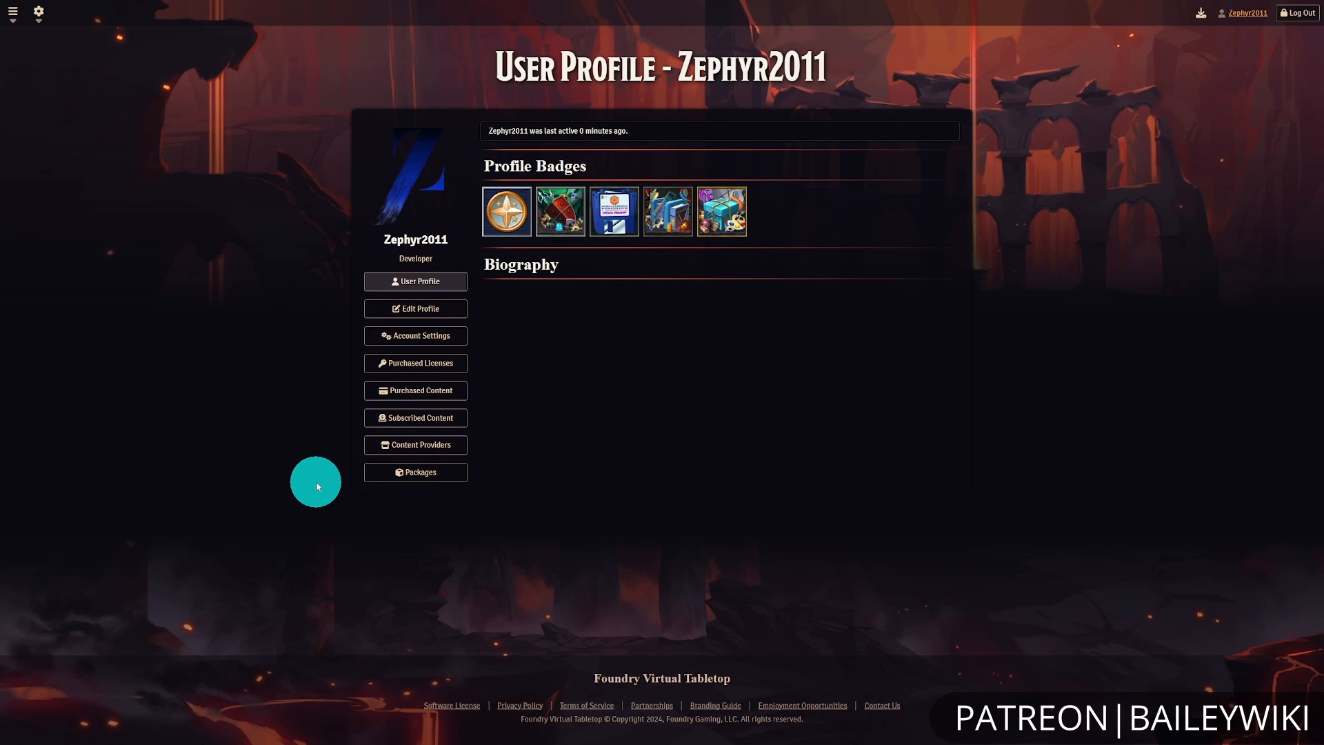
click(421, 389)
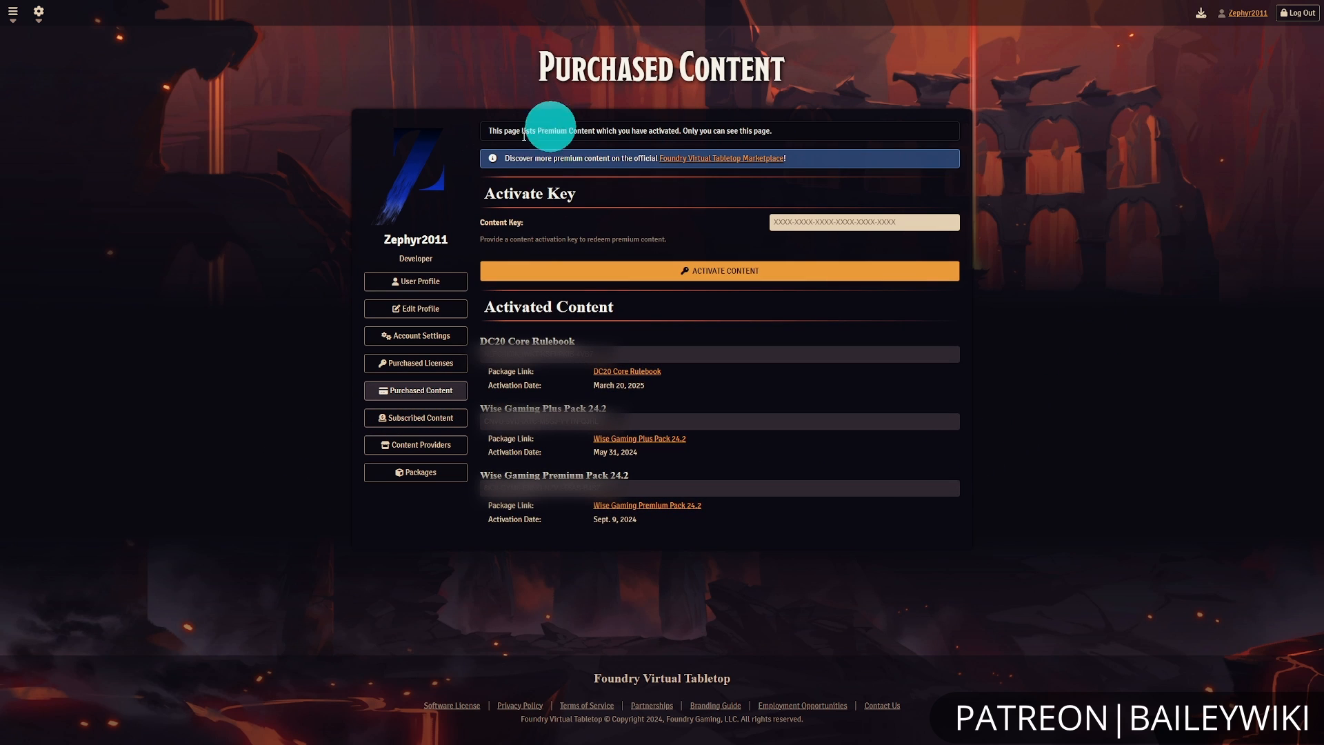
click(822, 222)
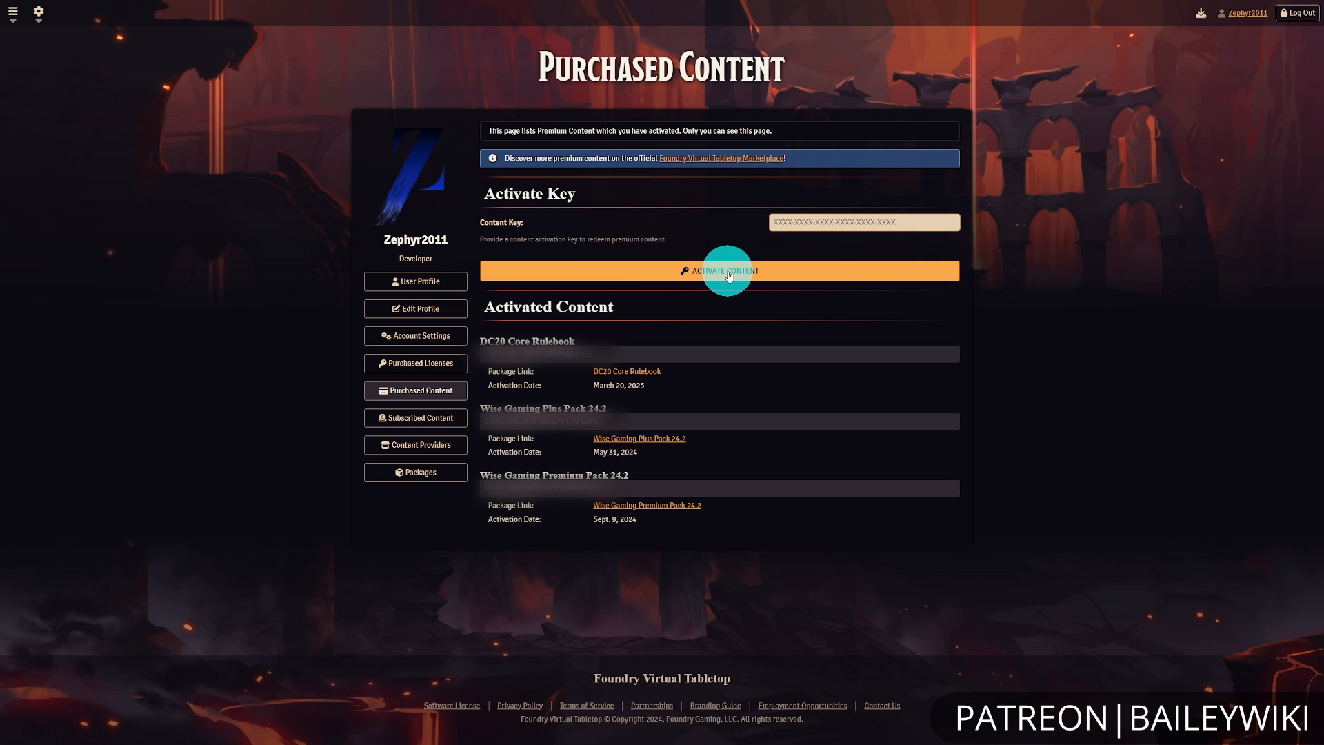
click(1069, 366)
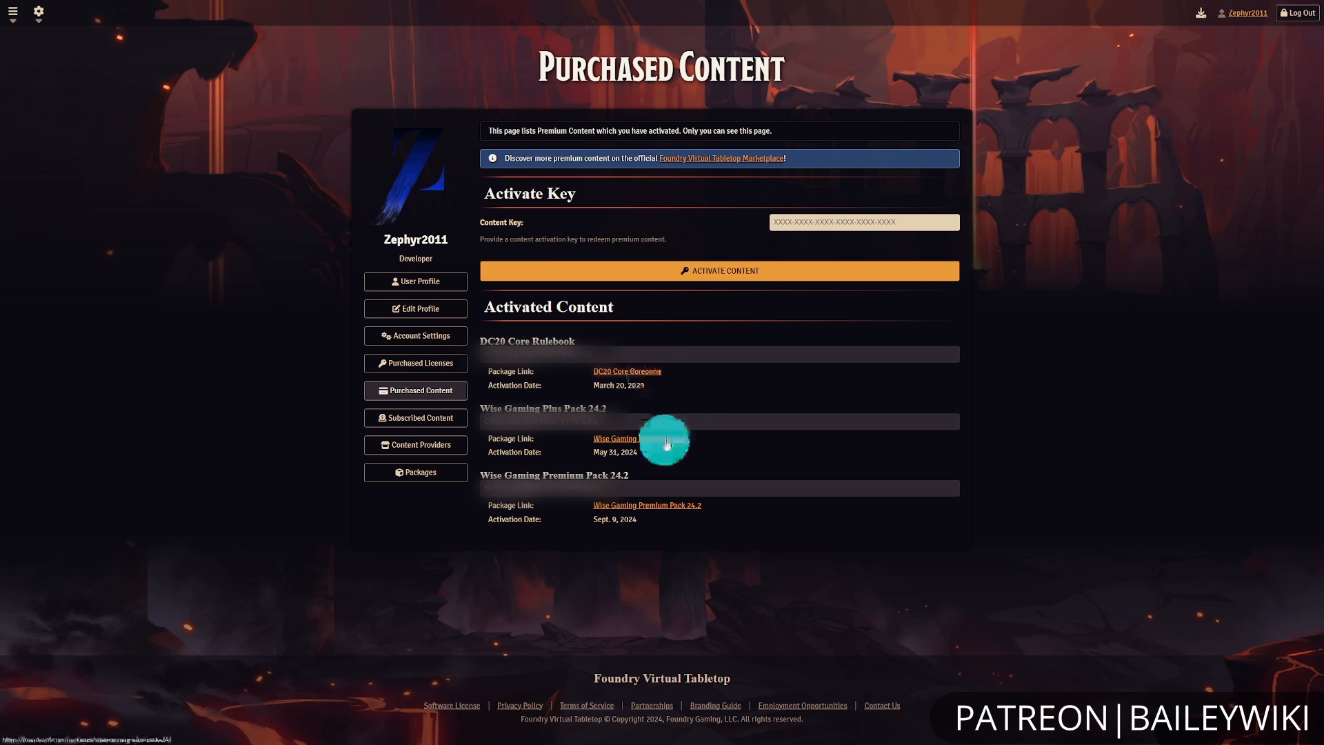
Open the DC20 Core Rulebook package page and examine its contents, activation instructions and available versions.
click(642, 377)
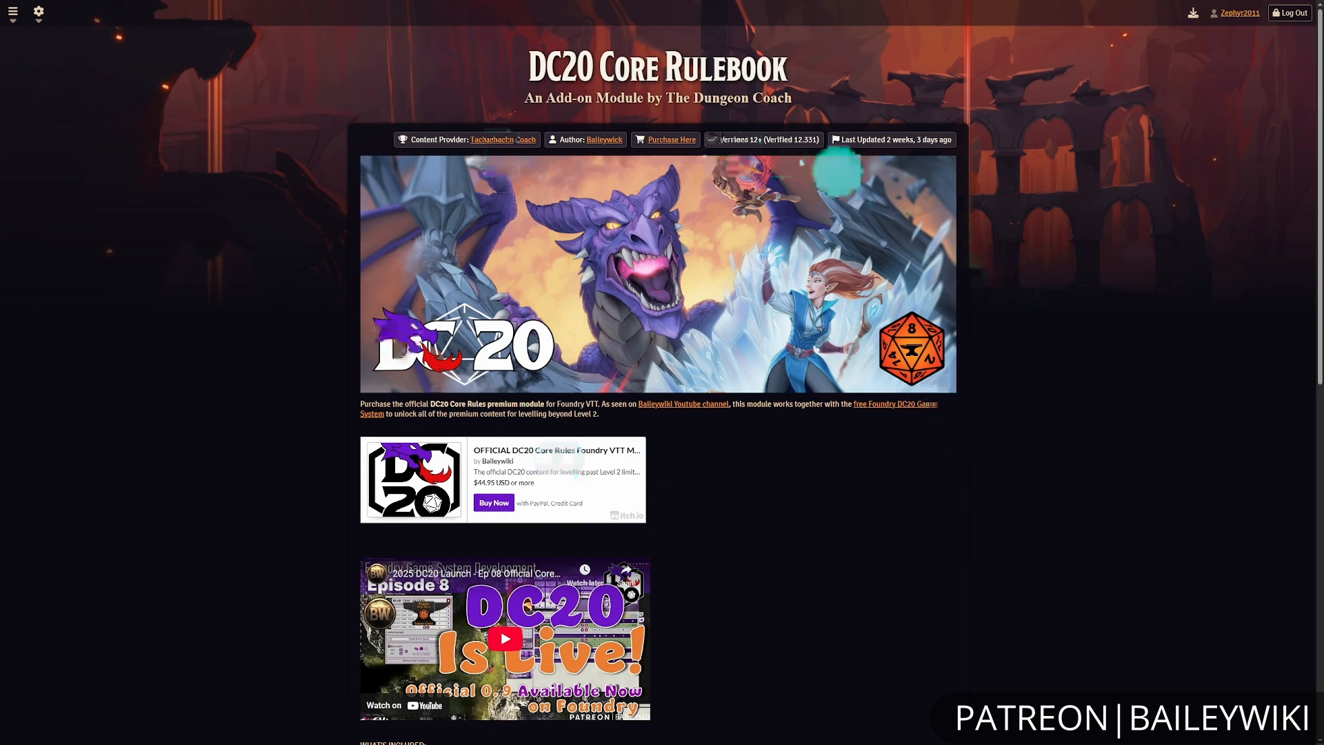
scroll(886, 497, down, 10)
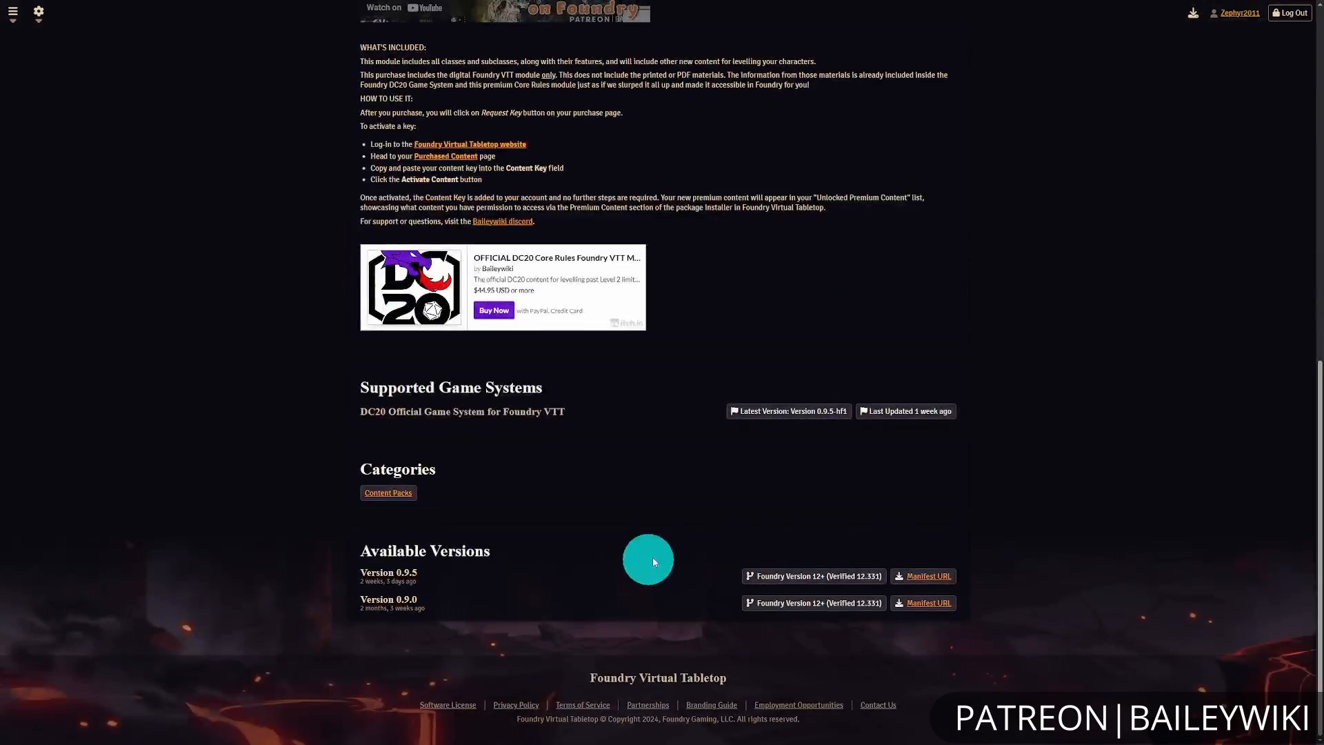
scroll(875, 535, up, 10)
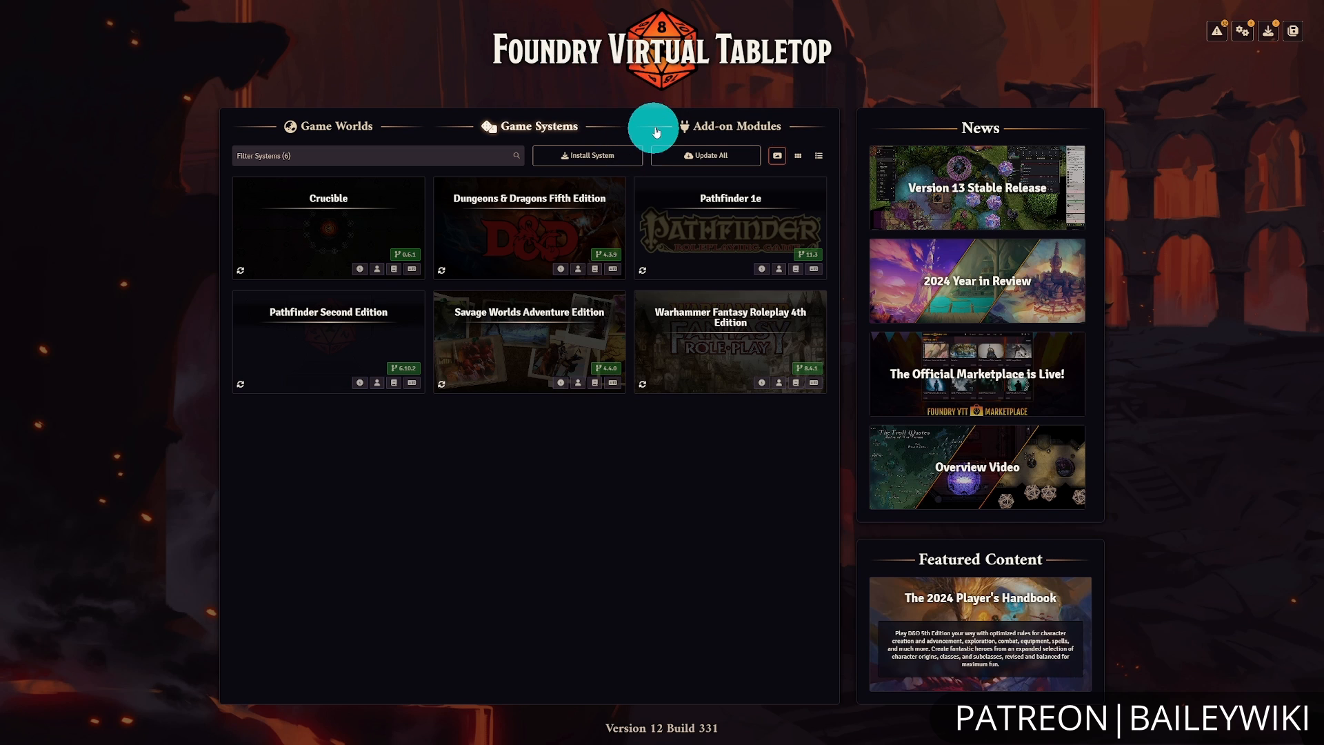
In the Foundry application, find the game system with the search "dc20" and install DC20 Official Game System for Foundry VTT.
click(602, 156)
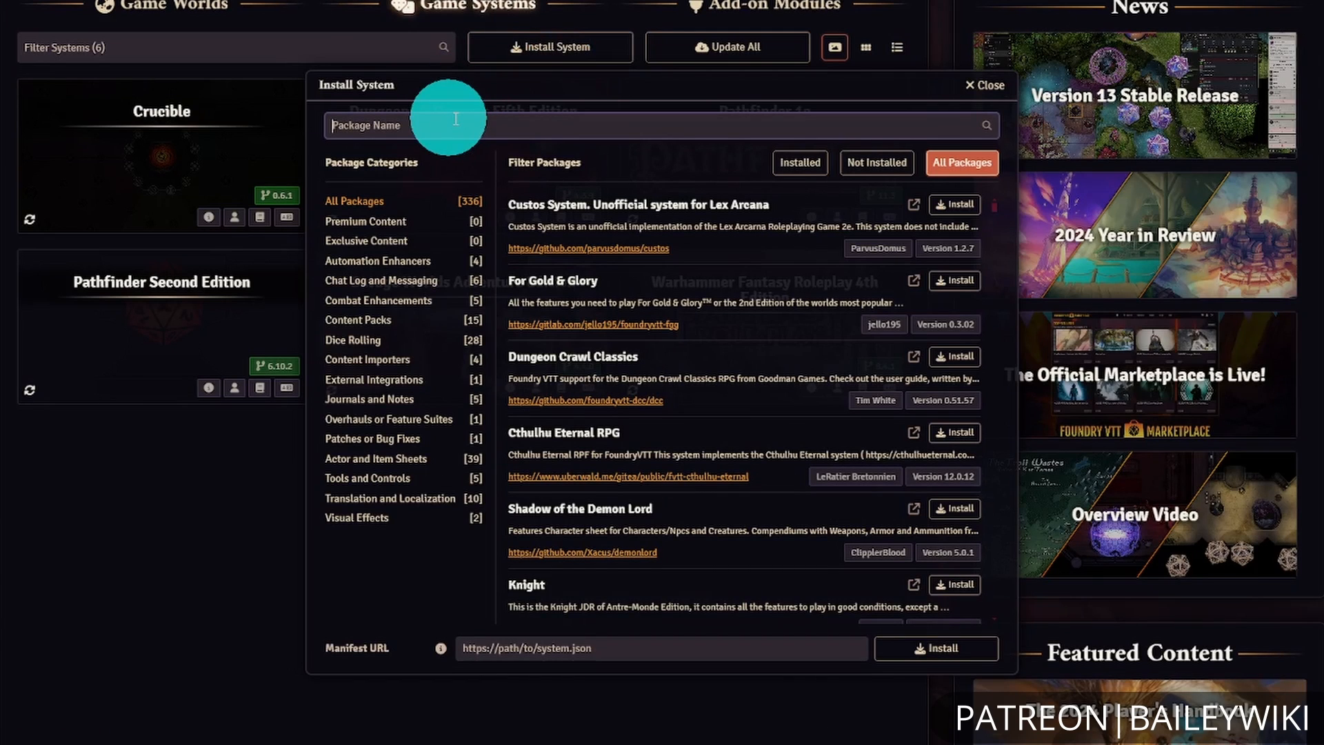
text(dc20)
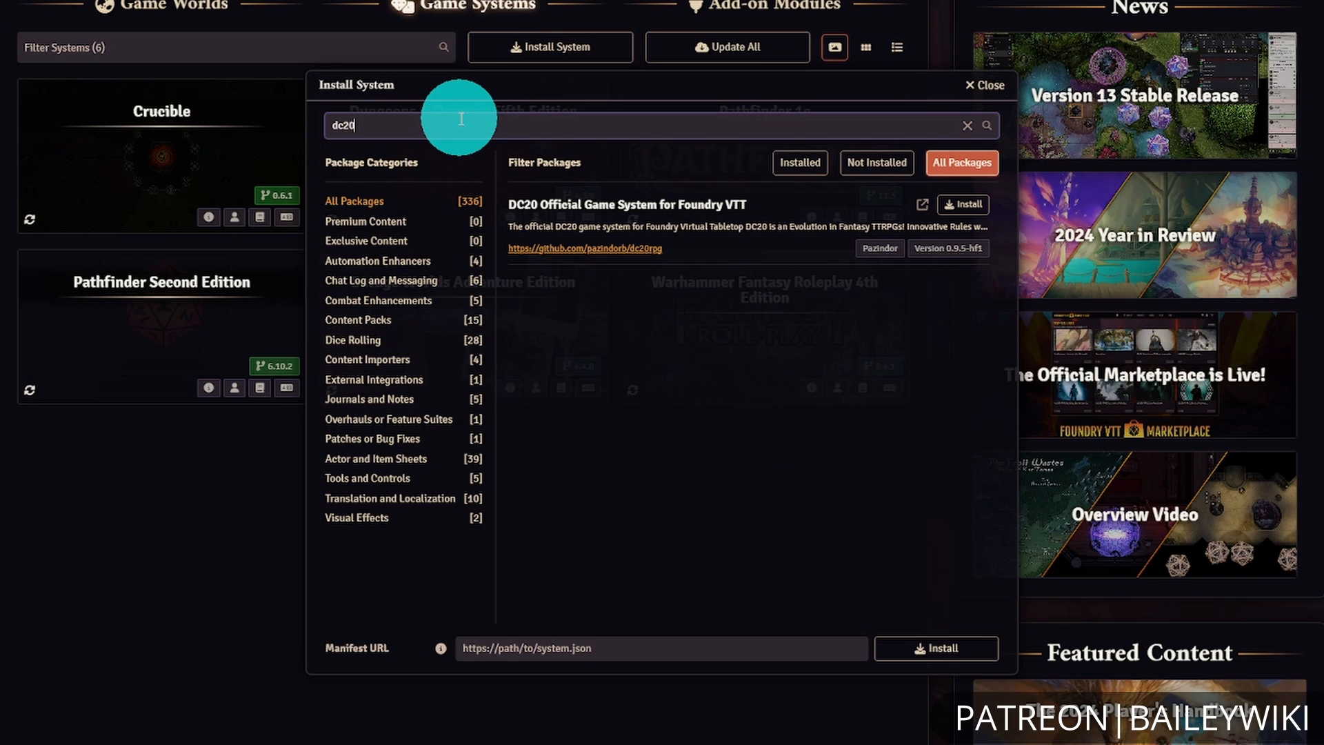
click(979, 207)
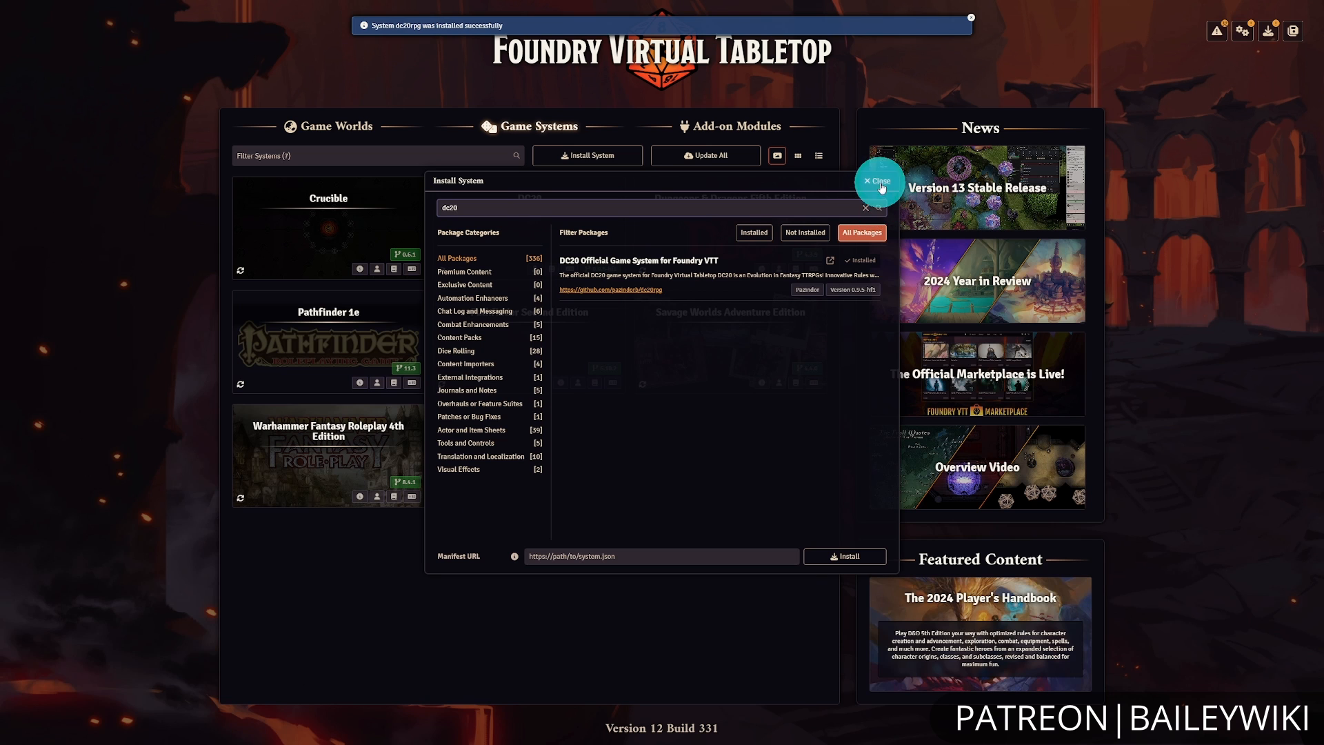
click(879, 182)
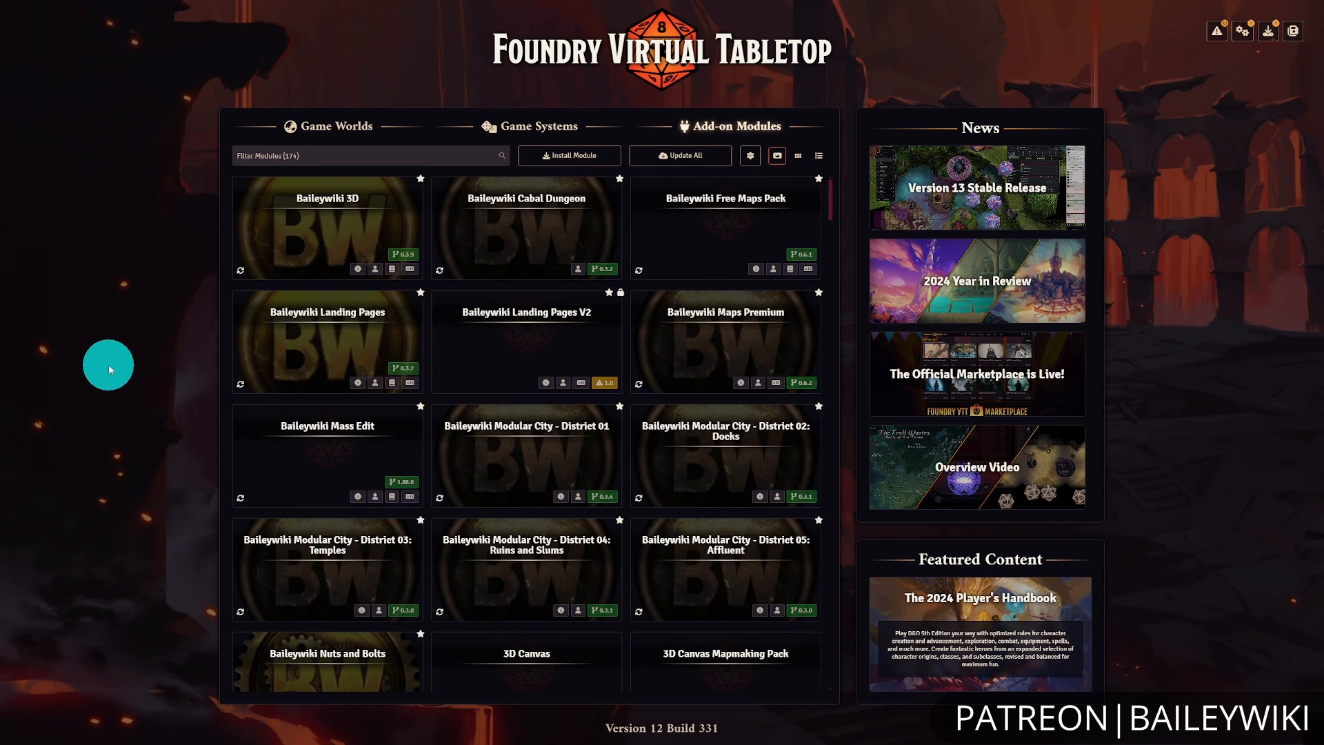
Install an add-on module from the pasted manifest URL ending in baileywiki-maps-premium-towns/module-0.6.11.json, moving the install dialog aside to expose the download progress.
click(554, 152)
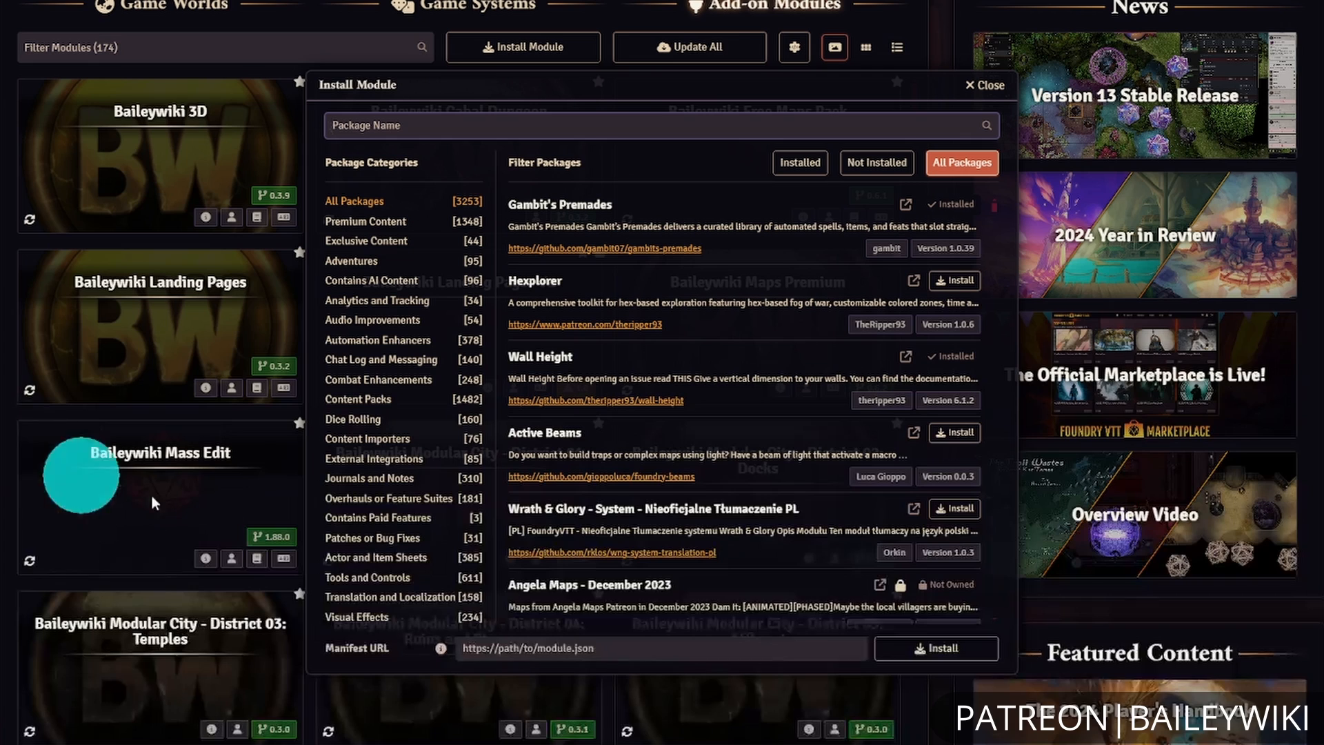
click(717, 657)
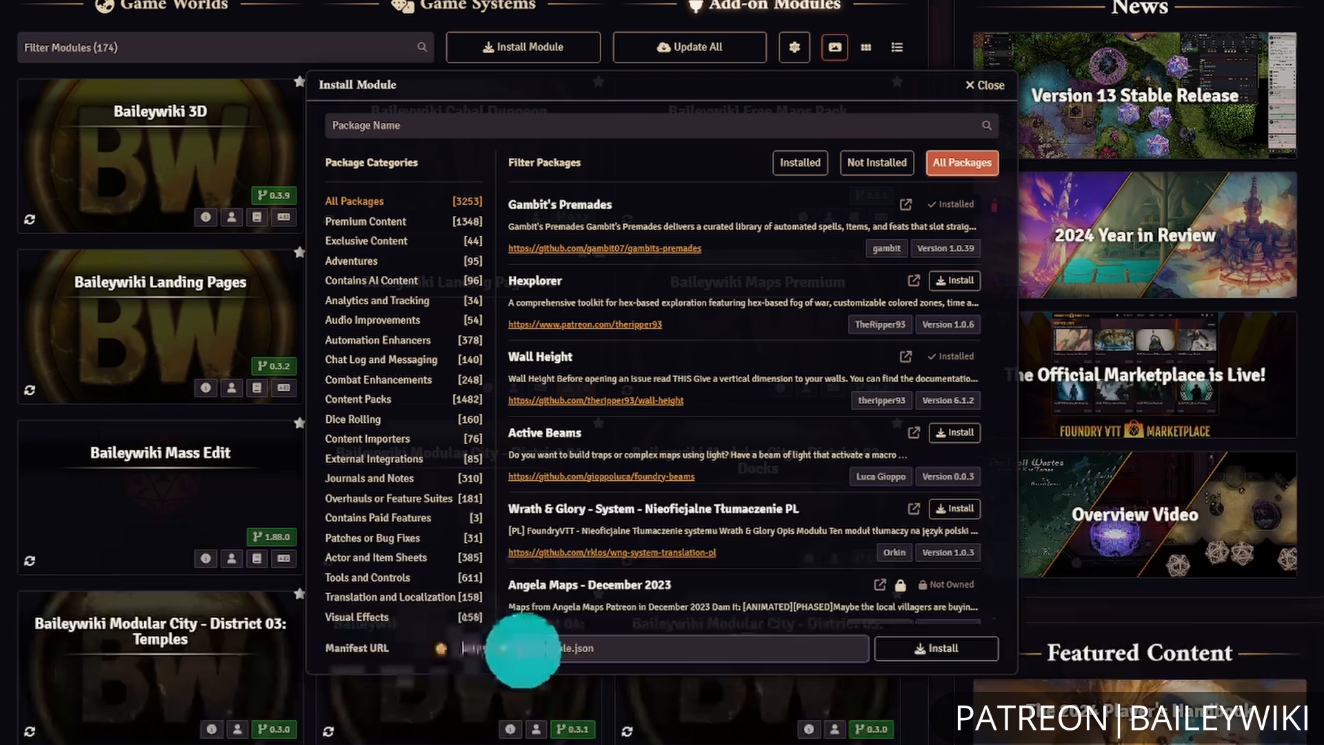
key(ctrl+v)
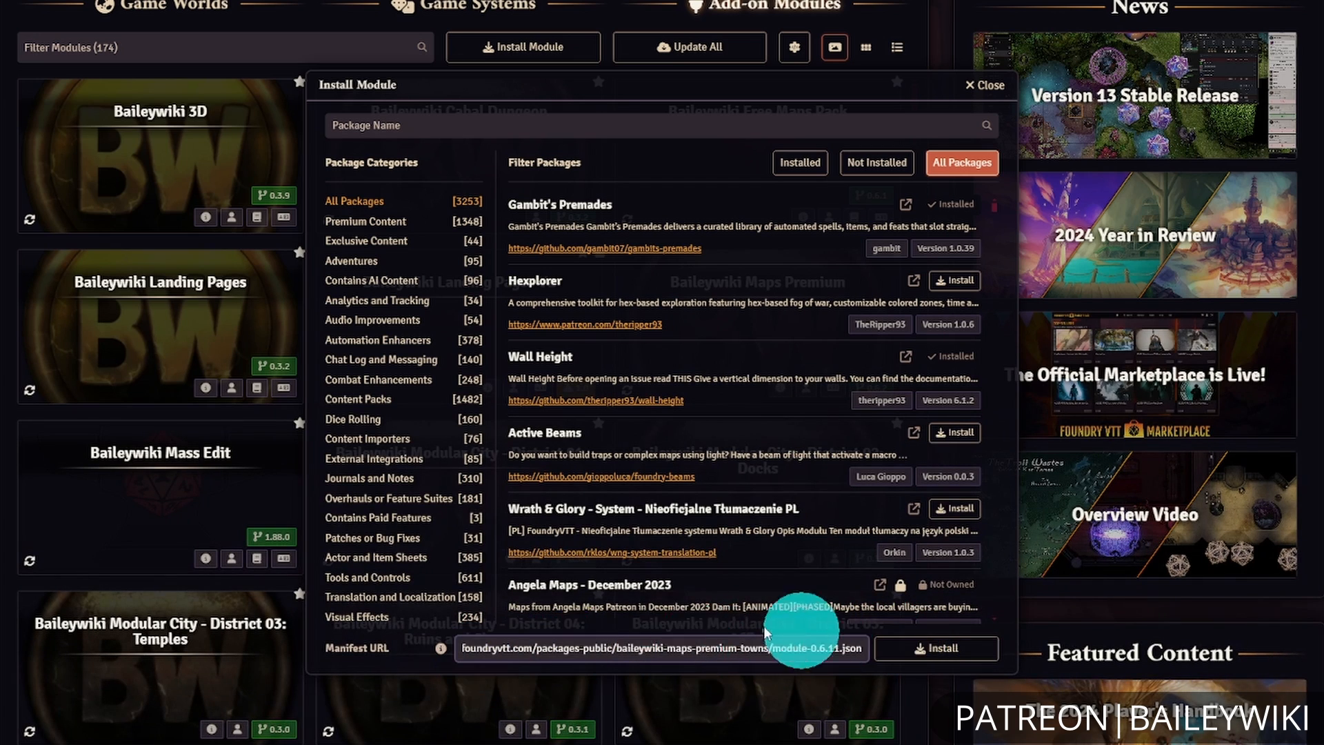
click(952, 650)
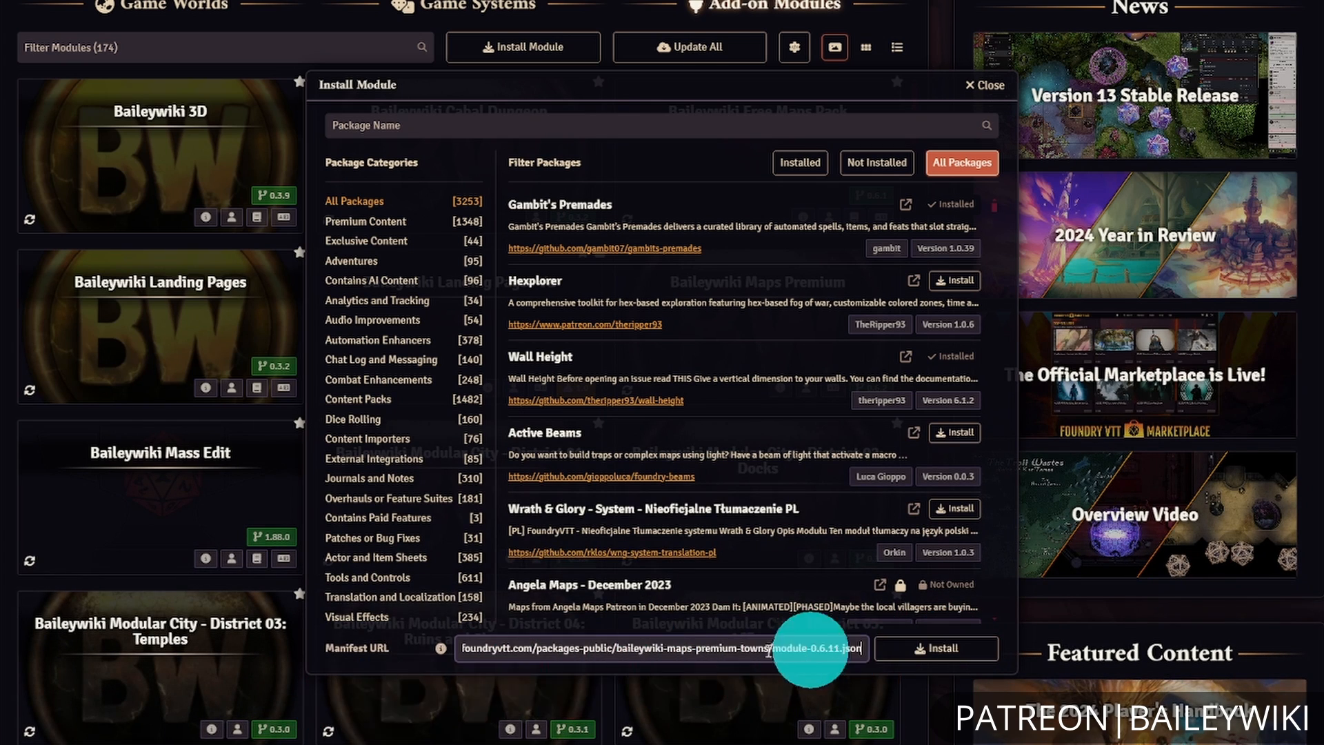
click(927, 651)
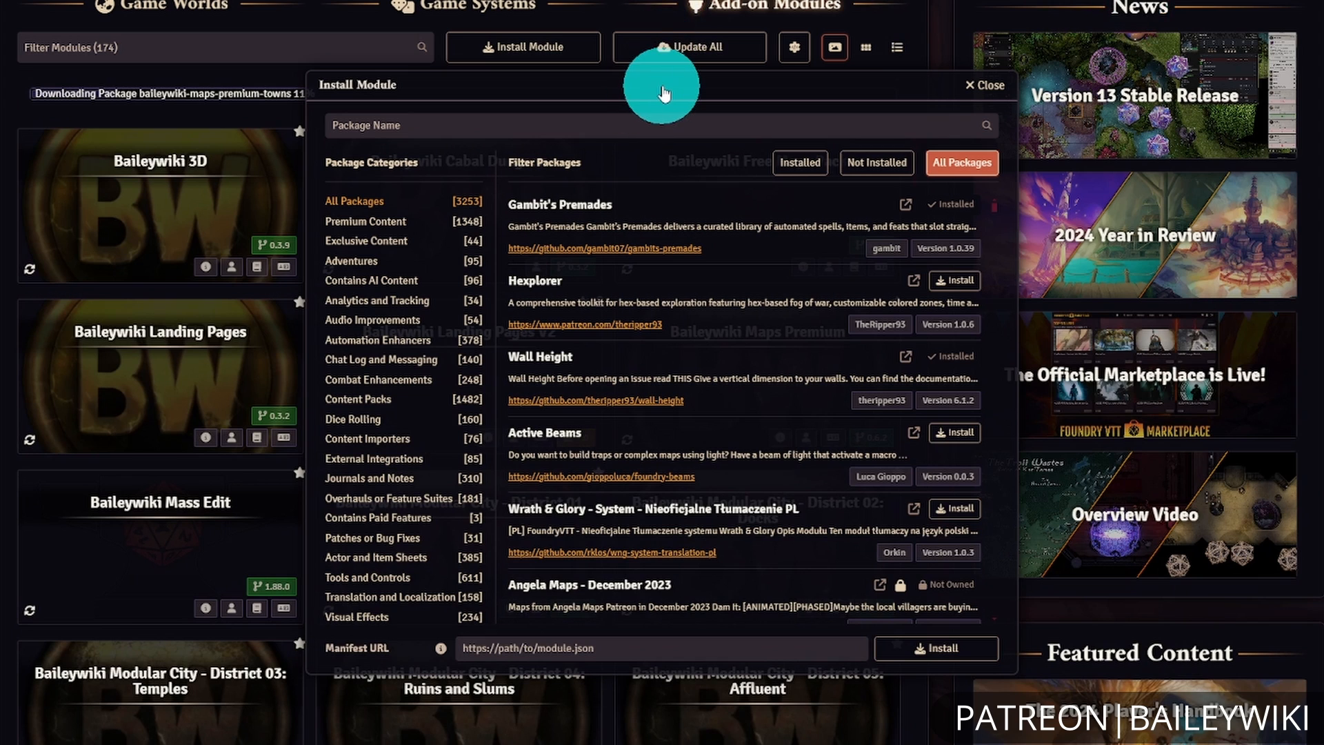
drag(666, 91, 800, 227)
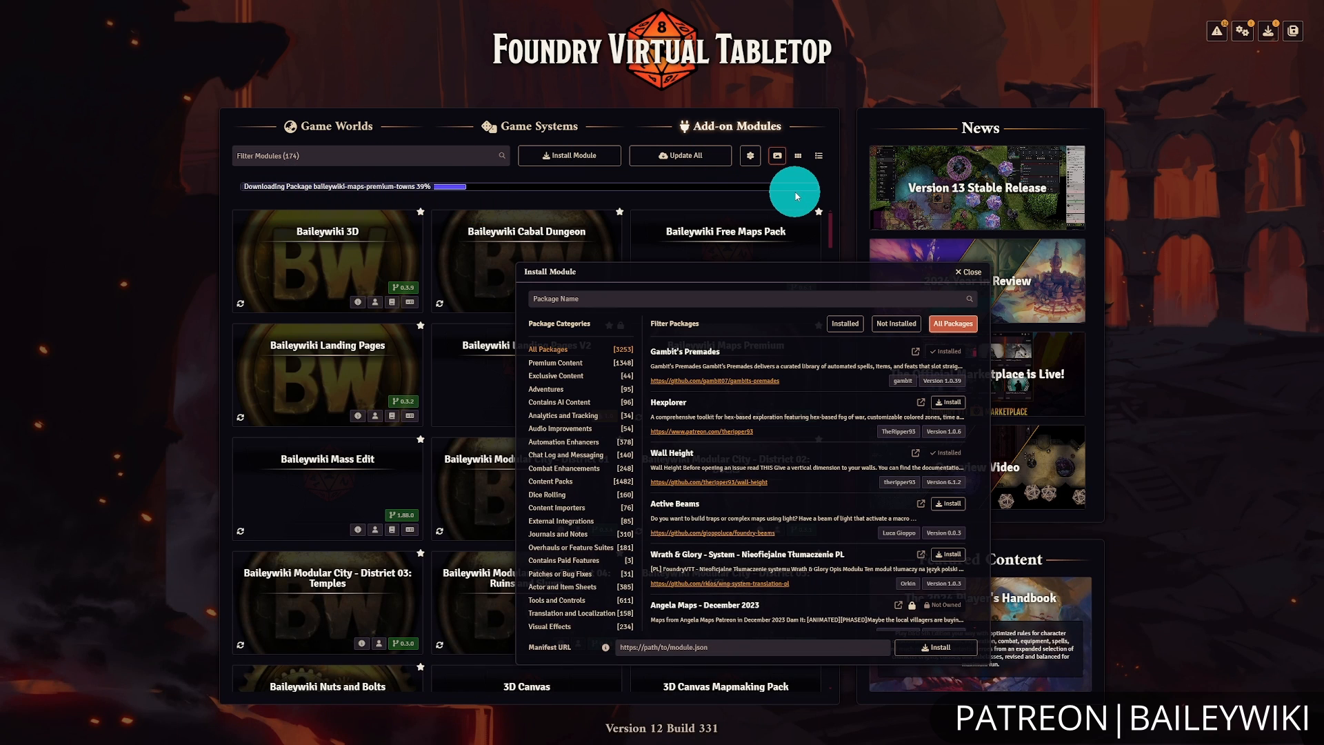
drag(733, 272, 719, 215)
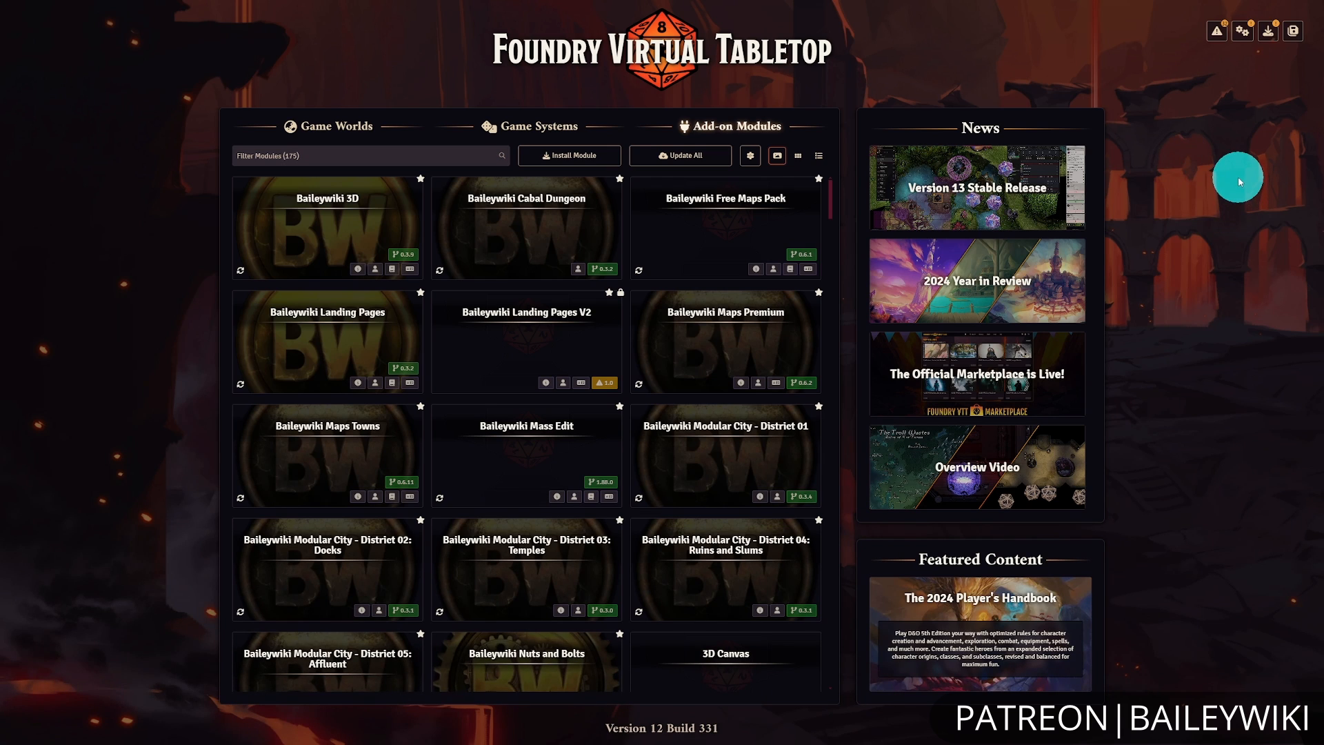
Open the application configuration and check the User Data Path where modules are stored.
click(1242, 34)
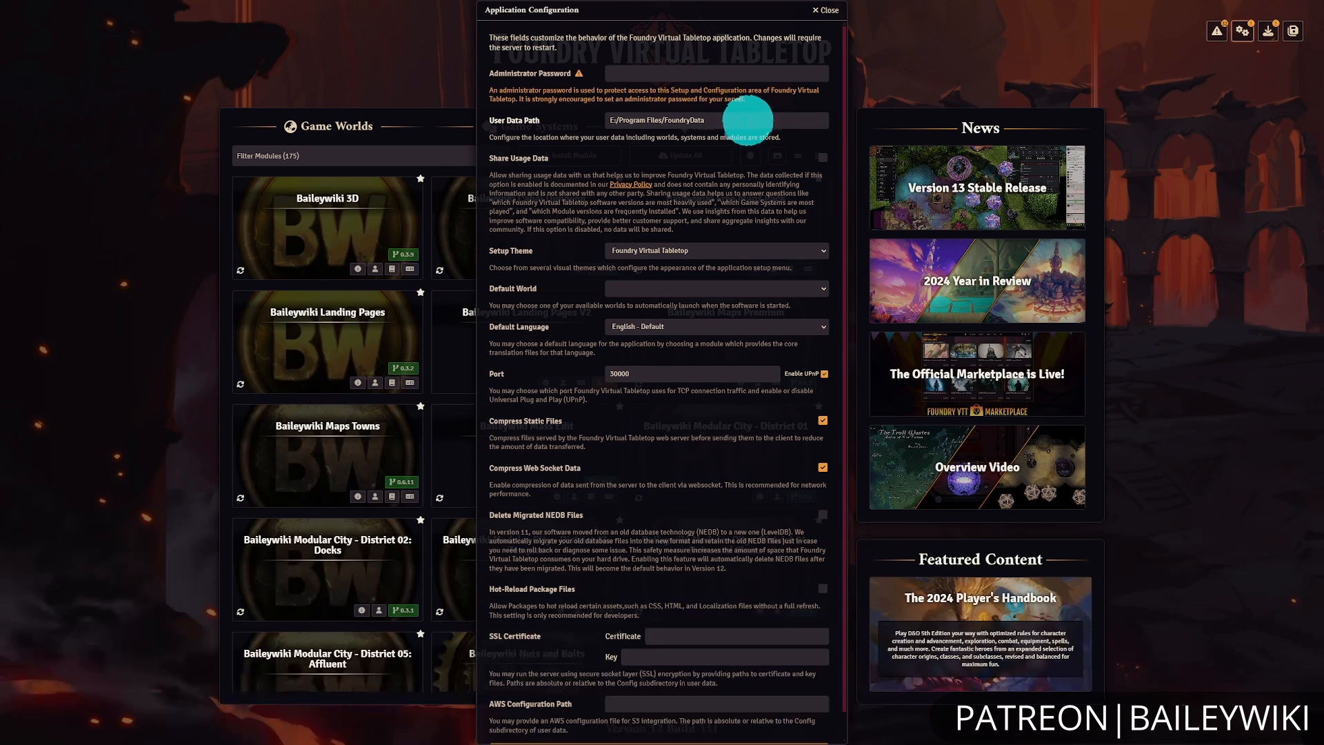
click(747, 120)
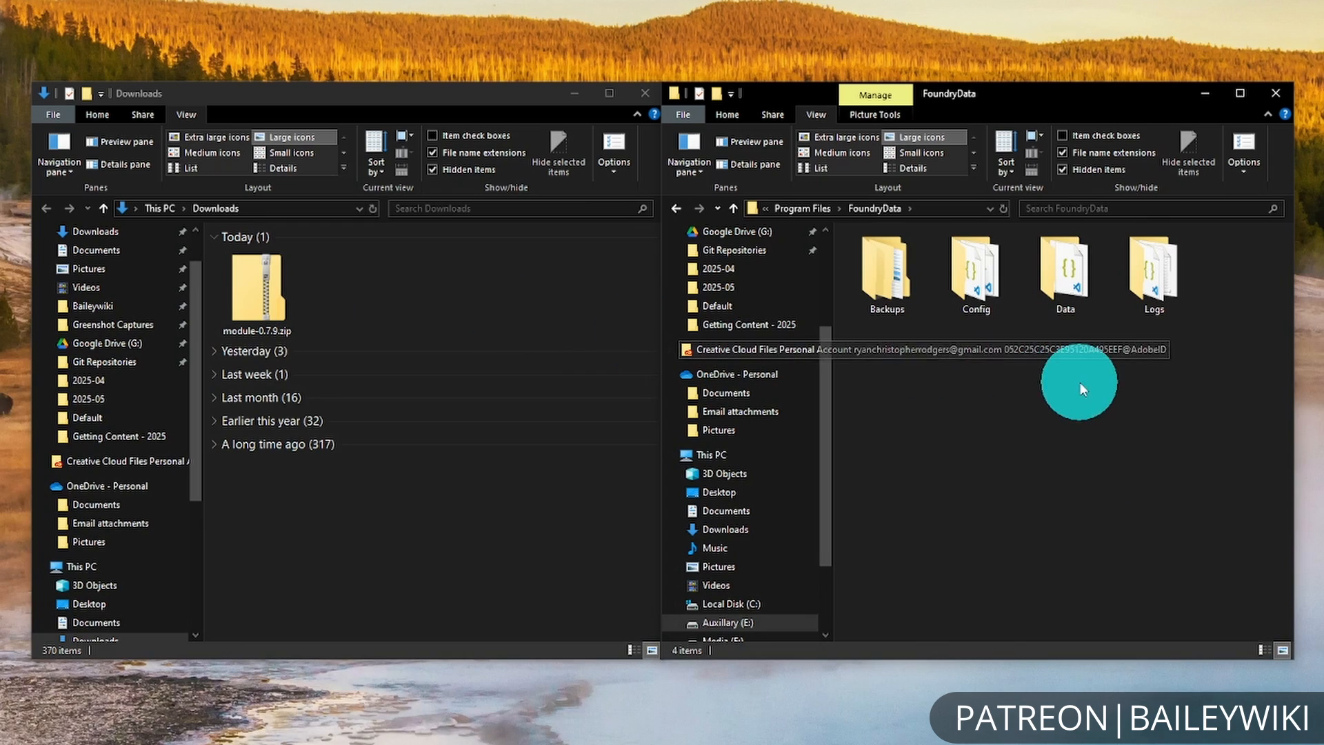
In File Explorer, open the modules folder inside FoundryData's Data folder, browse its subfolders, and select module-0.7.9.zip in Downloads.
double_click(1073, 285)
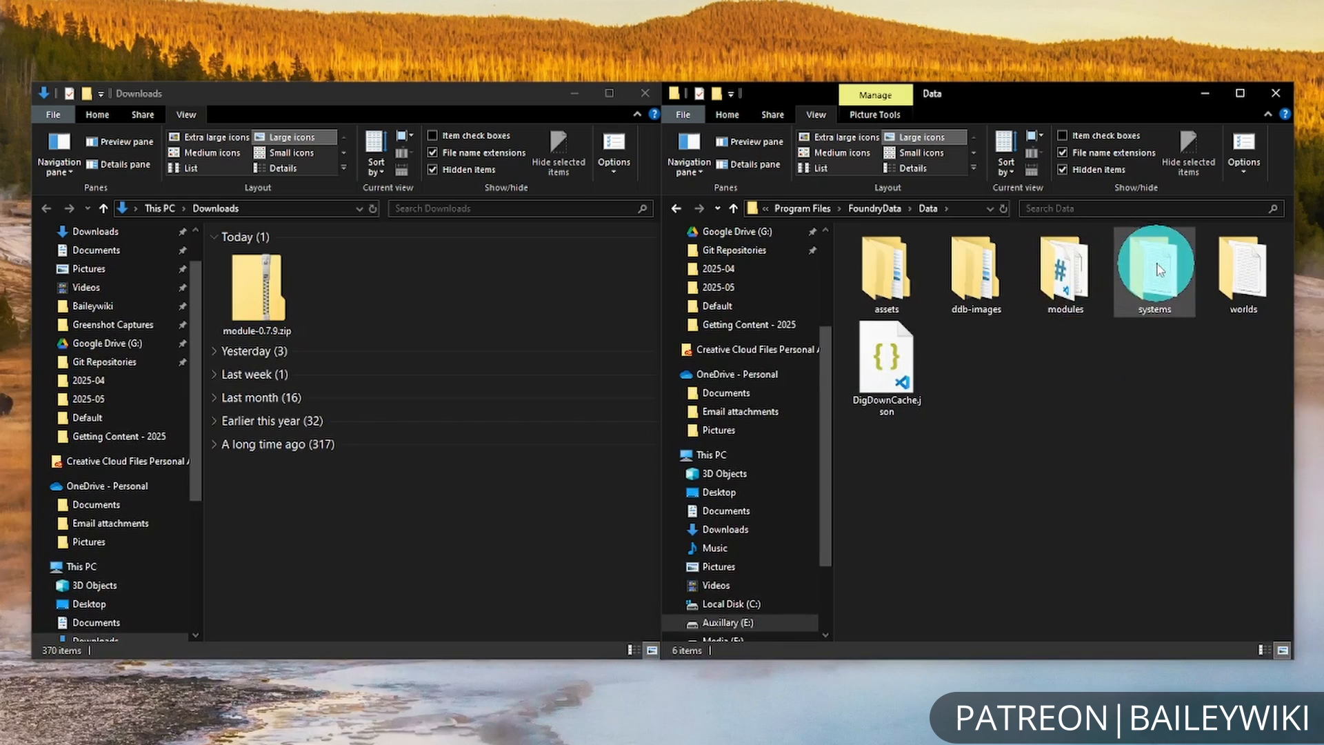
double_click(1073, 311)
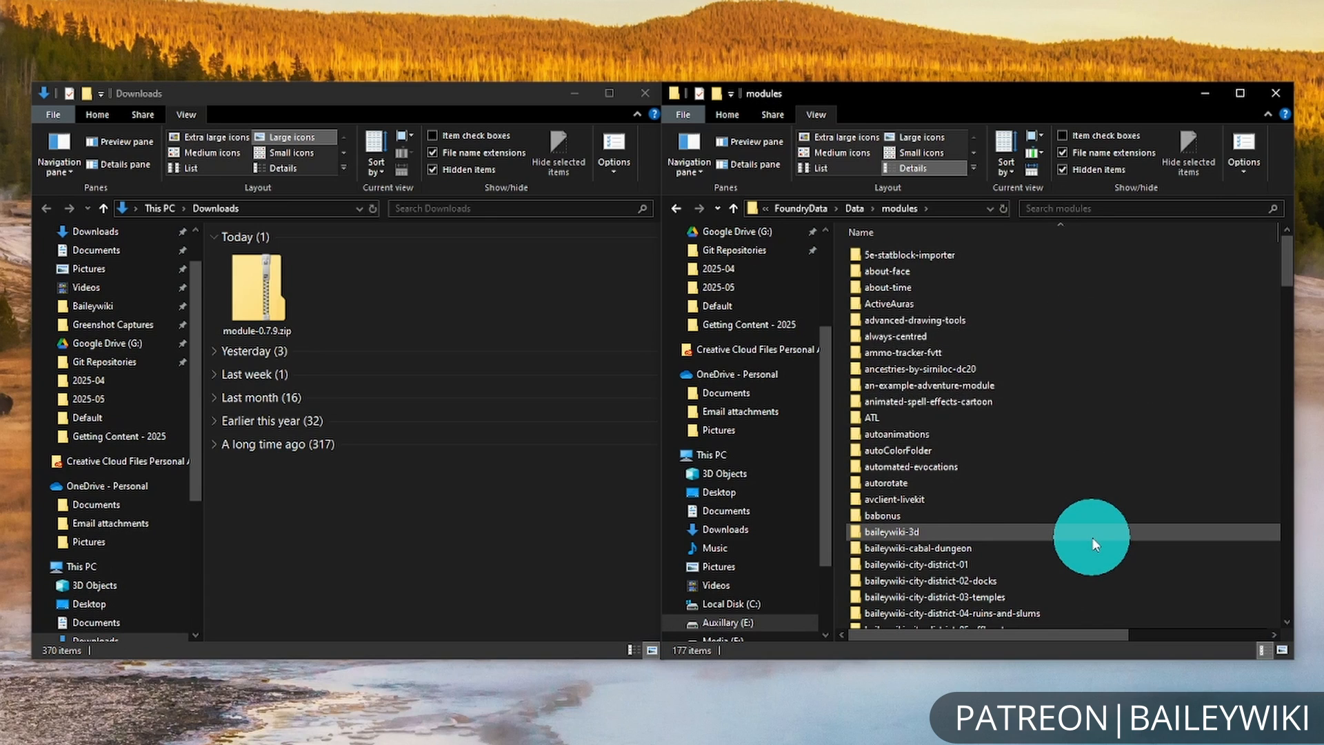
scroll(1092, 545, down, 9)
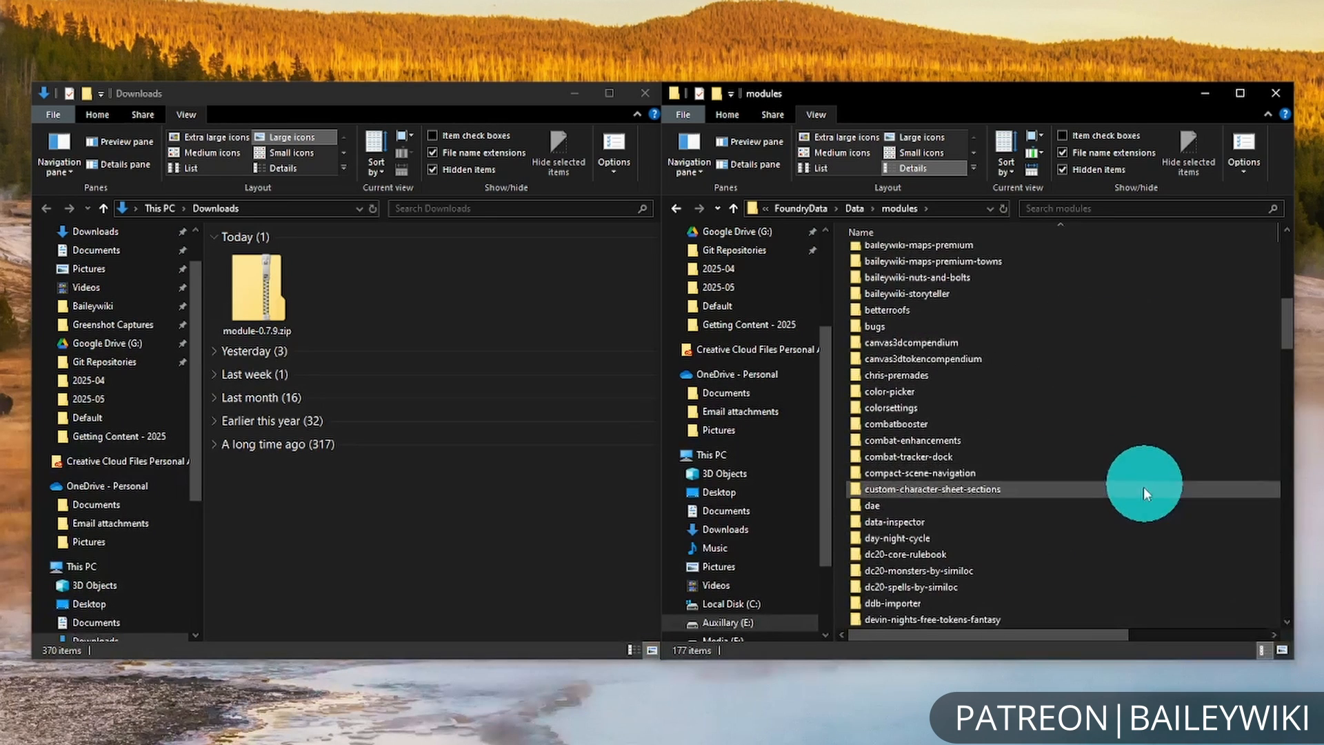
scroll(1124, 469, down, 7)
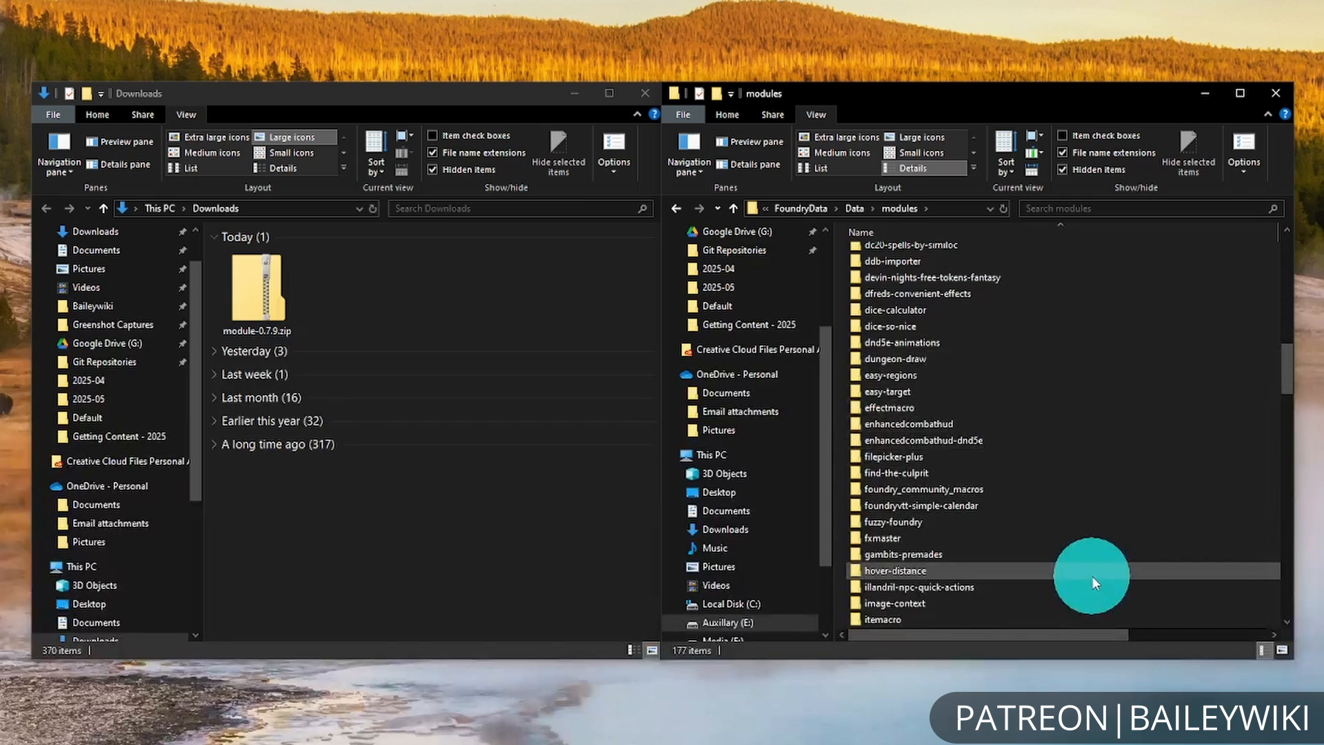
scroll(1102, 562, down, 5)
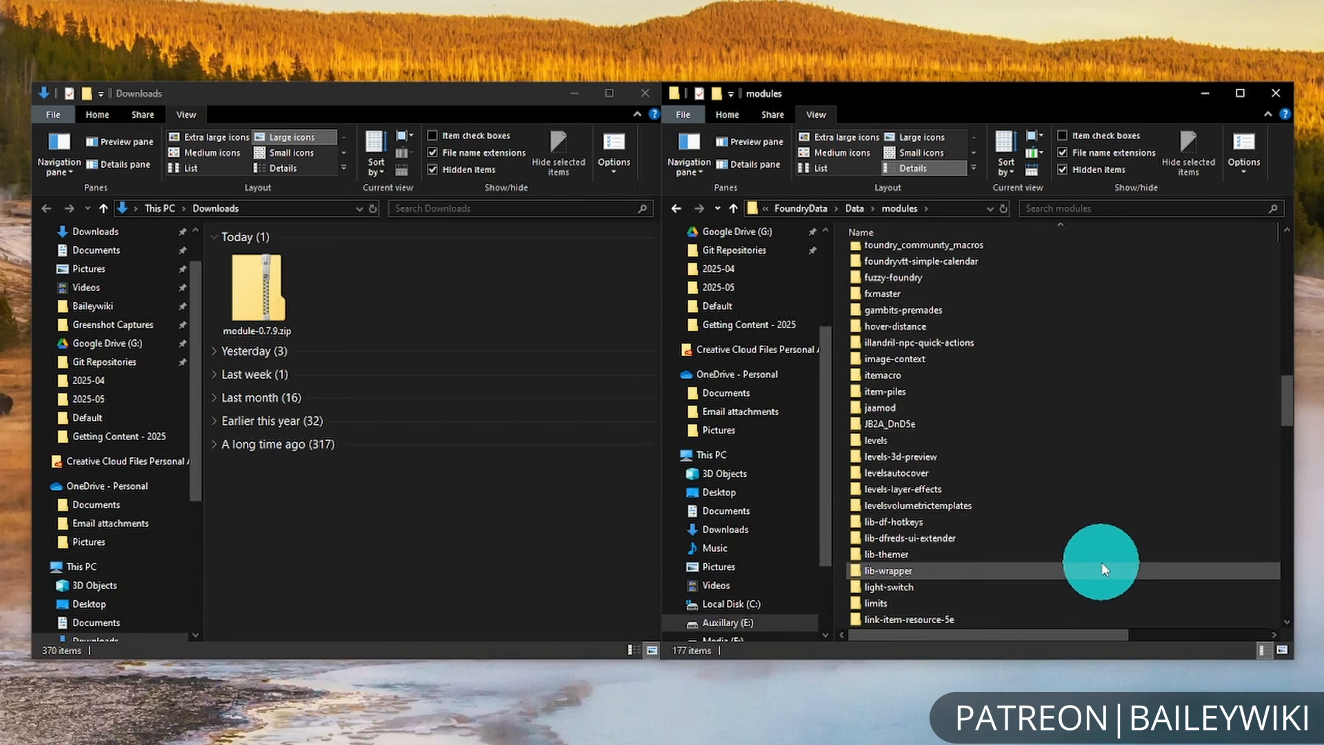
scroll(1102, 561, down, 3)
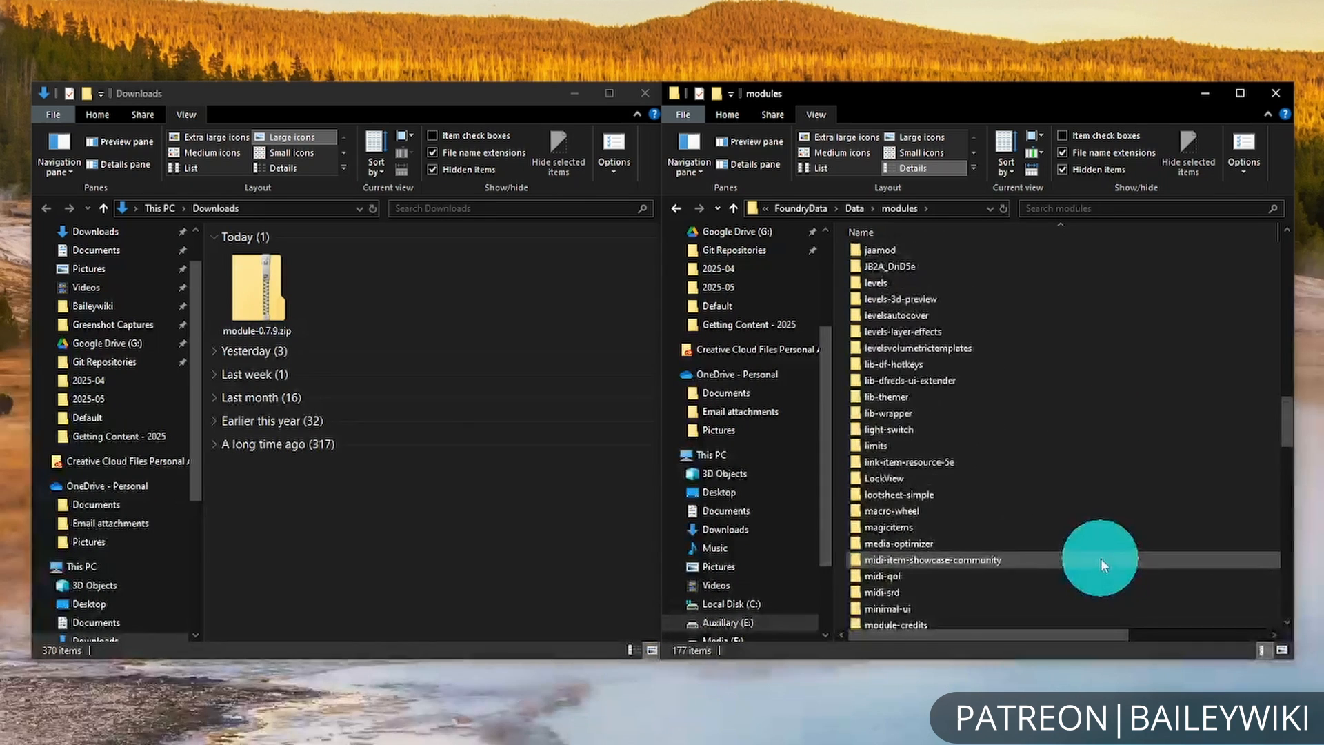
scroll(1100, 557, up, 5)
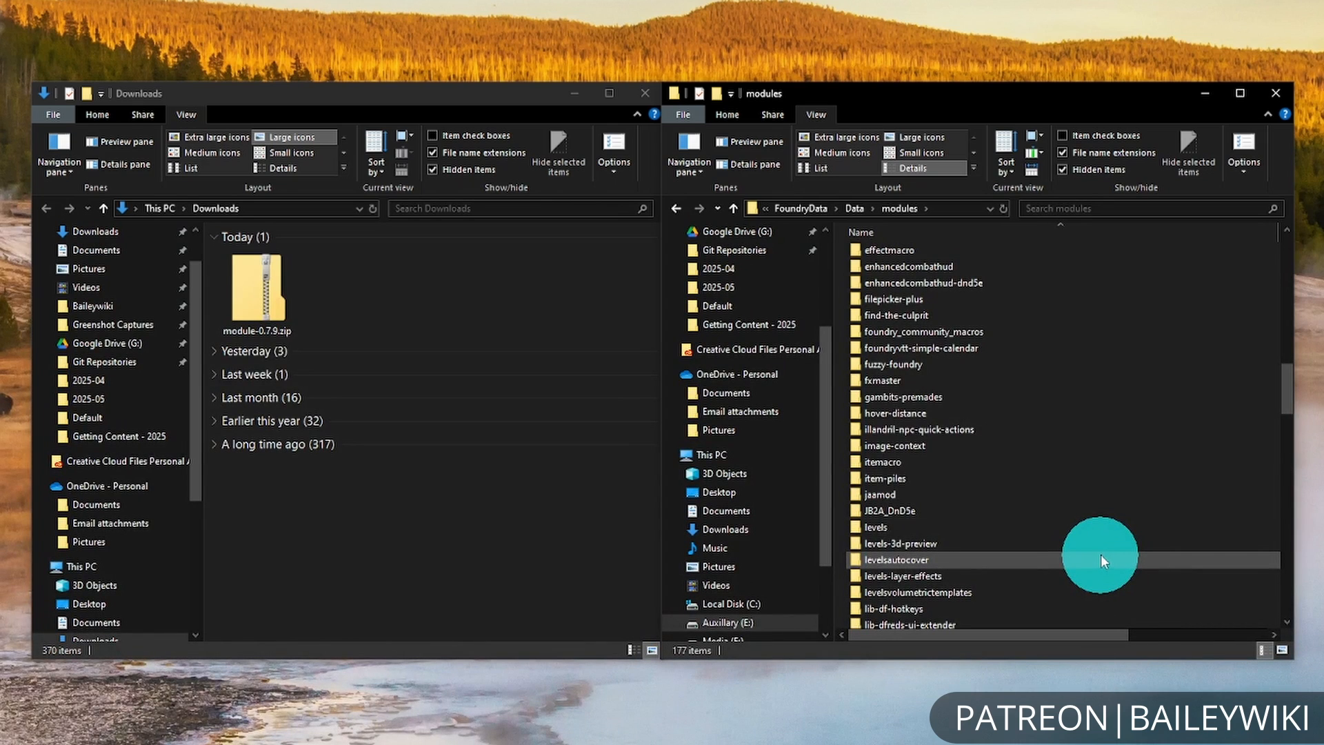
click(297, 303)
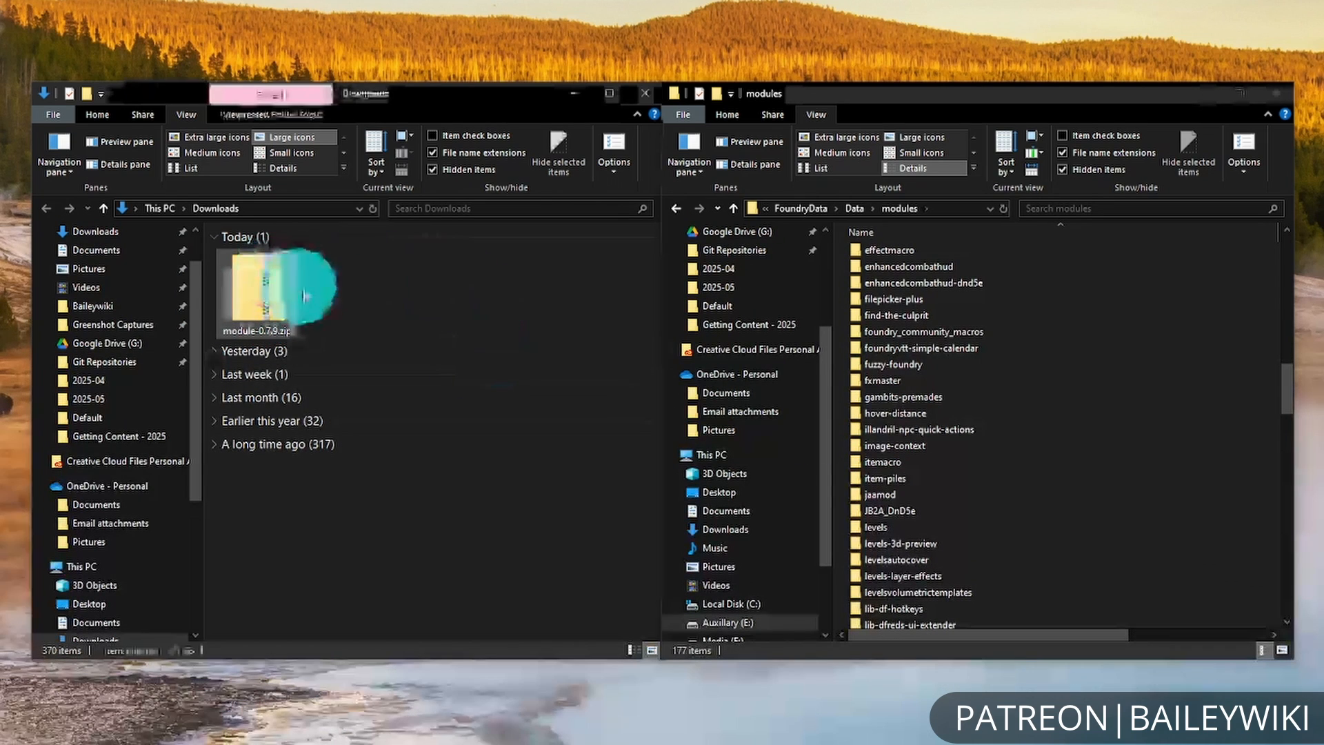
click(1212, 482)
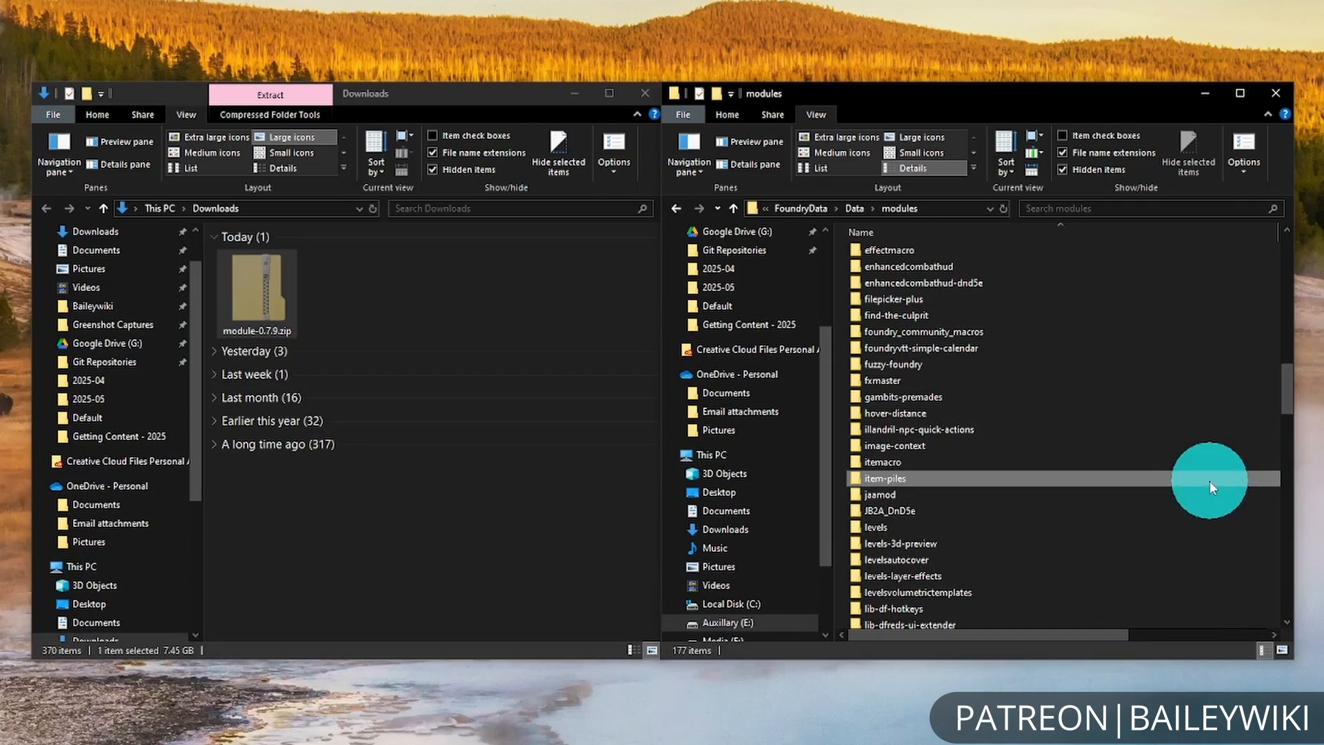
Move module-0.7.9.zip into the modules folder and extract it with 7-Zip to its own module-0.7.9 folder.
key(ctrl+v)
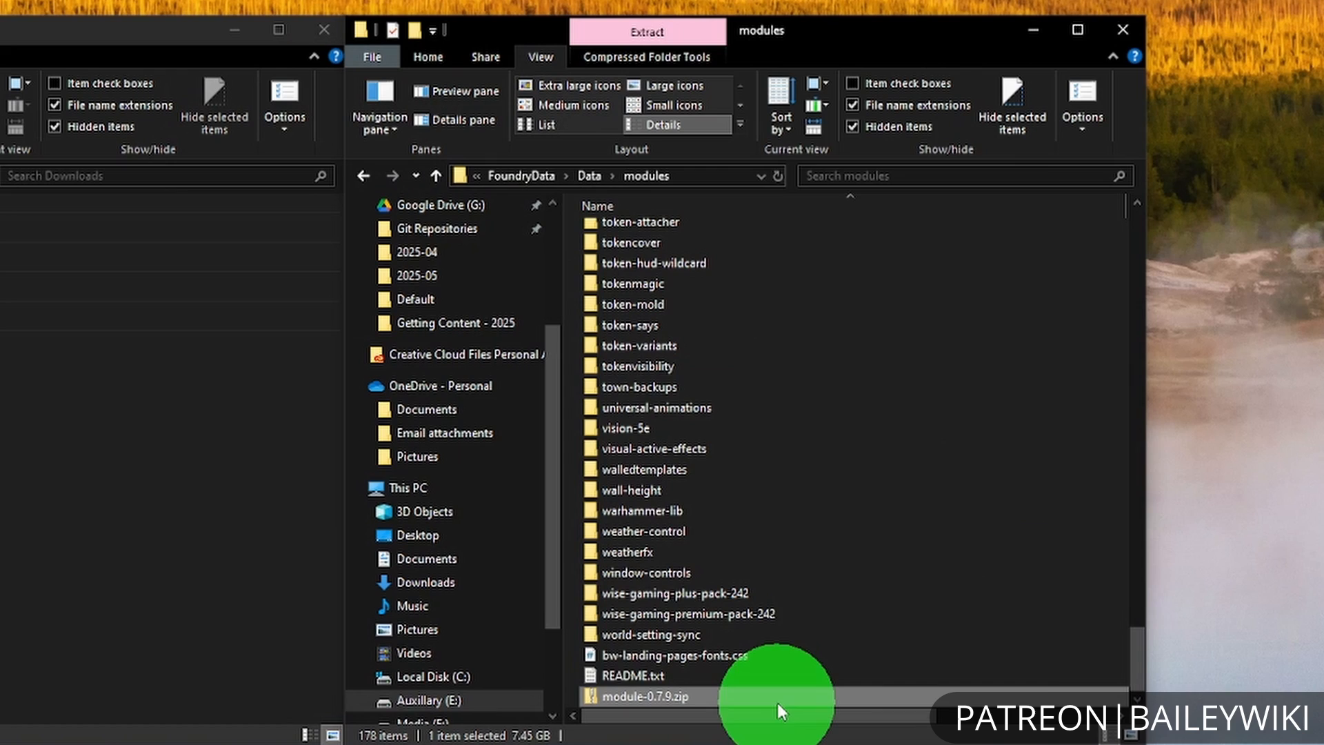
right_click(777, 702)
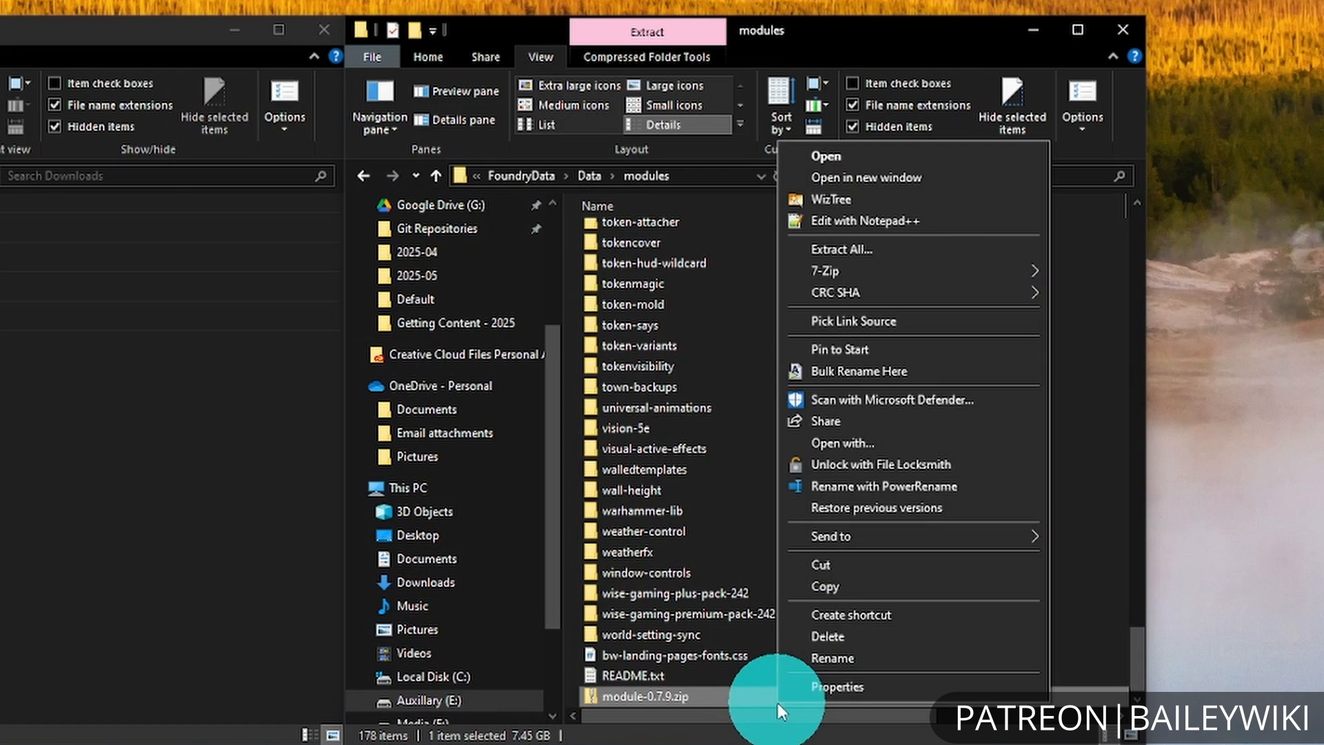
mouse_move(980, 275)
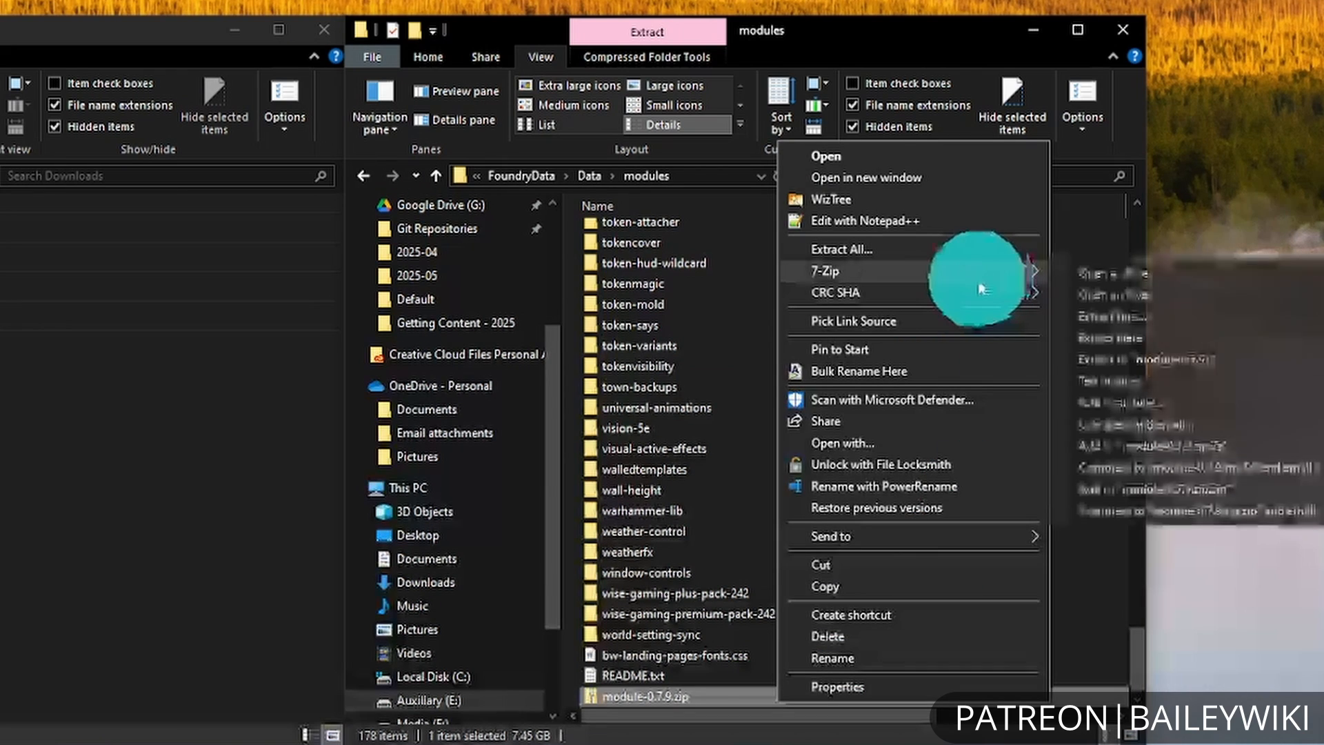
click(1247, 358)
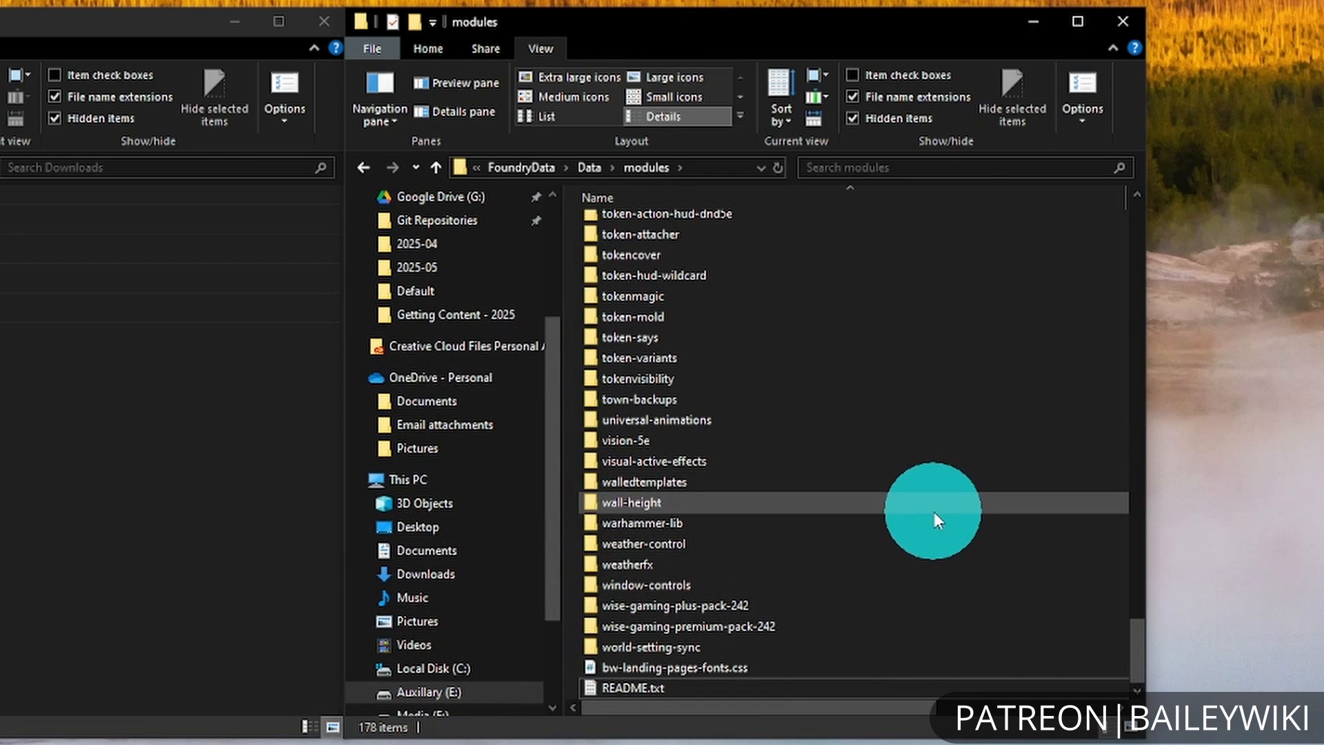
Delete module-0.7.9.zip from the modules folder and open jb2a_patreon inside the extracted module-0.7.9 folder.
key(Delete)
scroll(786, 623, up, 15)
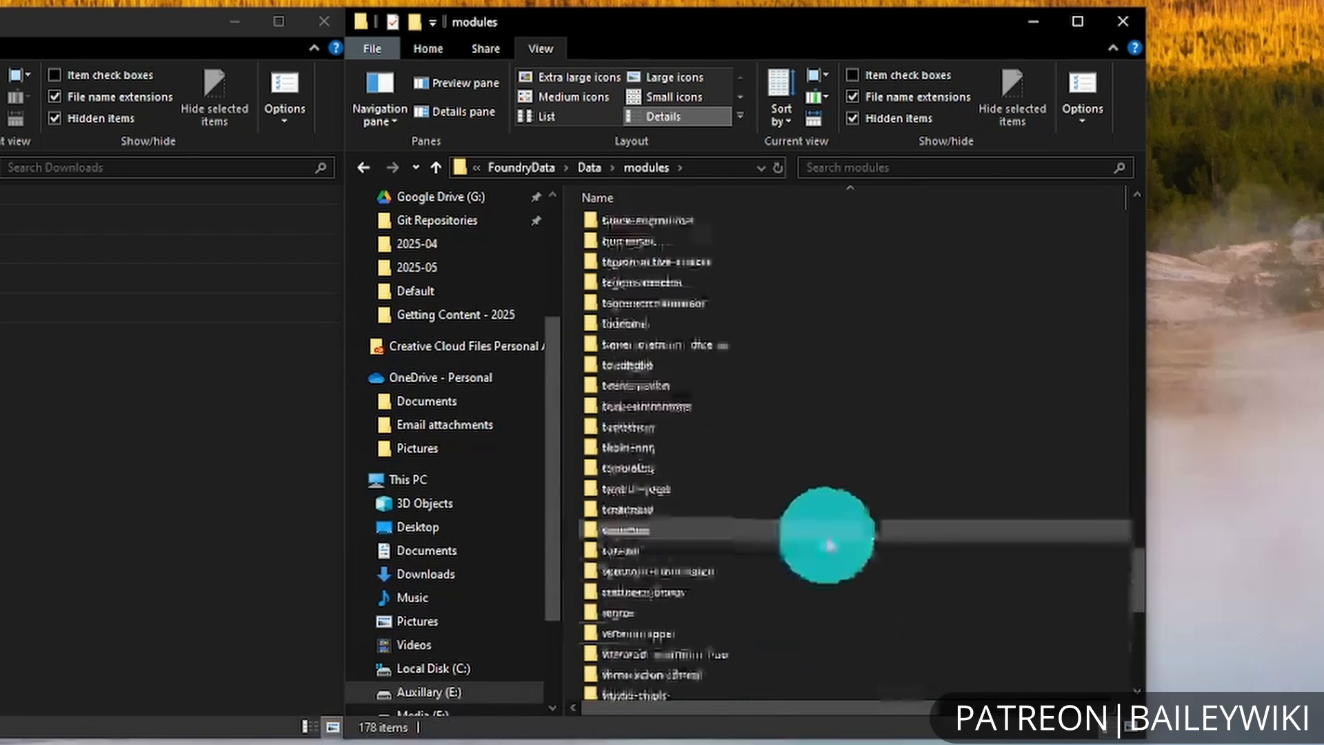
scroll(958, 458, up, 5)
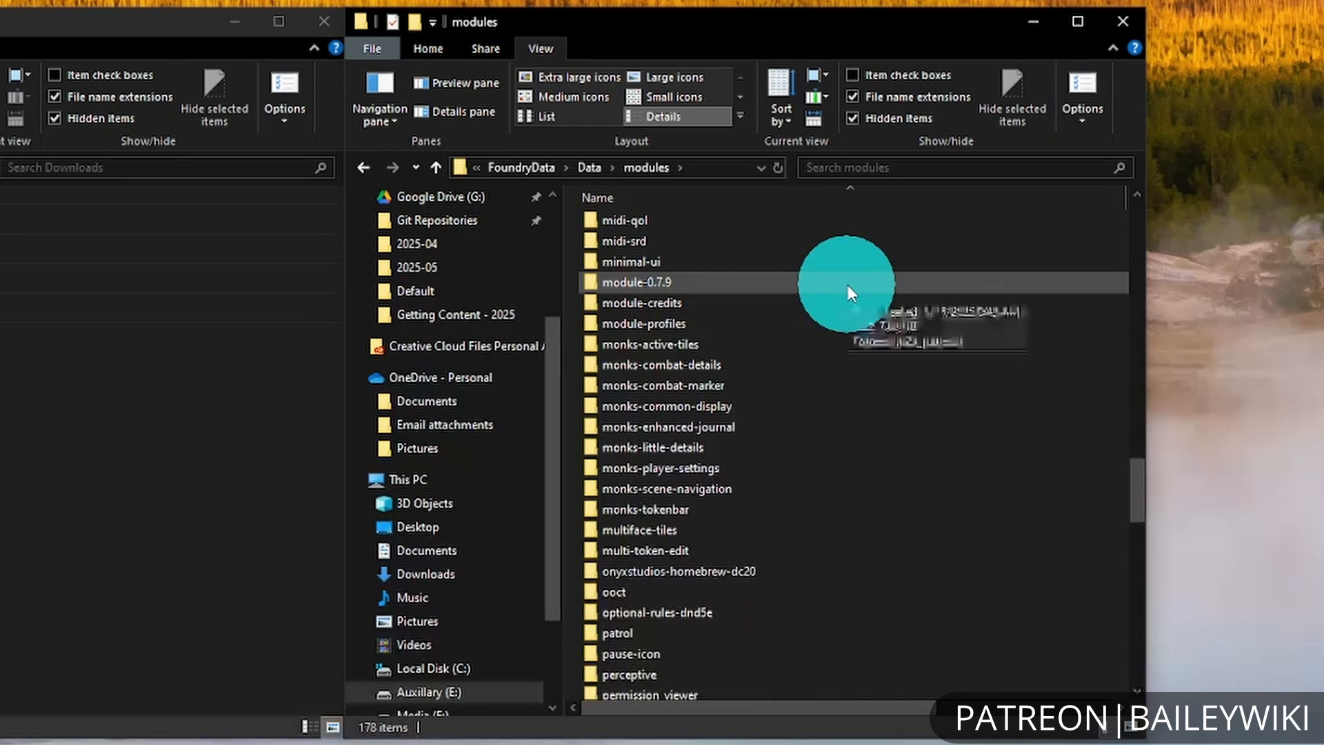
double_click(813, 273)
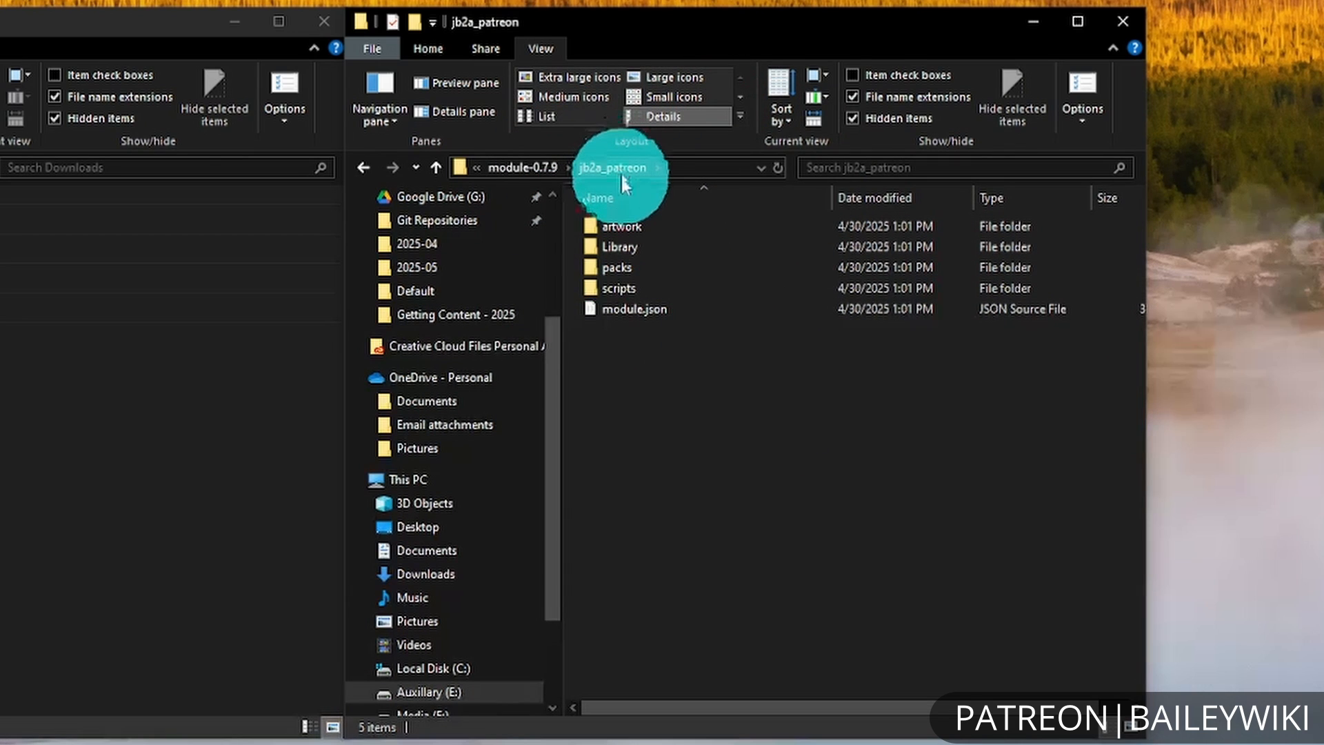
Open jb2a_patreon's module.json in Visual Studio Code and check the module's id against the folder name.
click(666, 308)
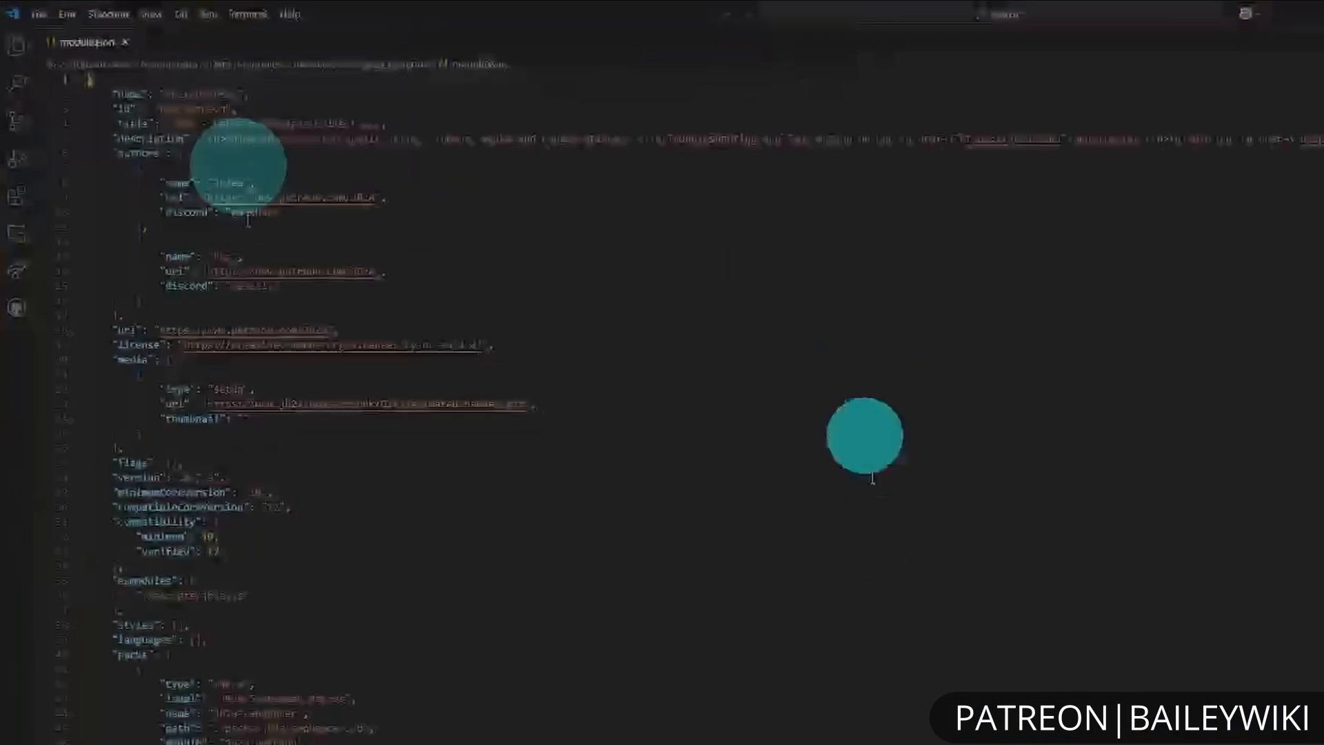
click(838, 433)
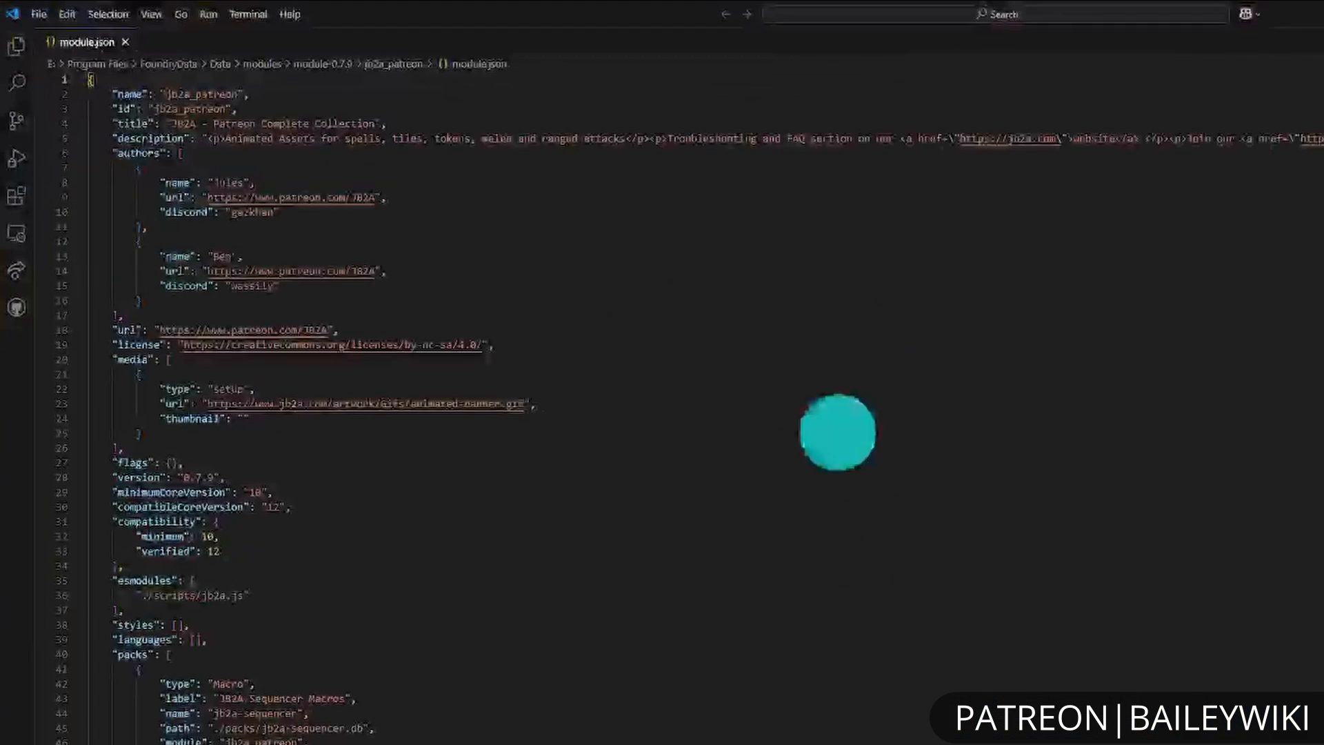
click(359, 195)
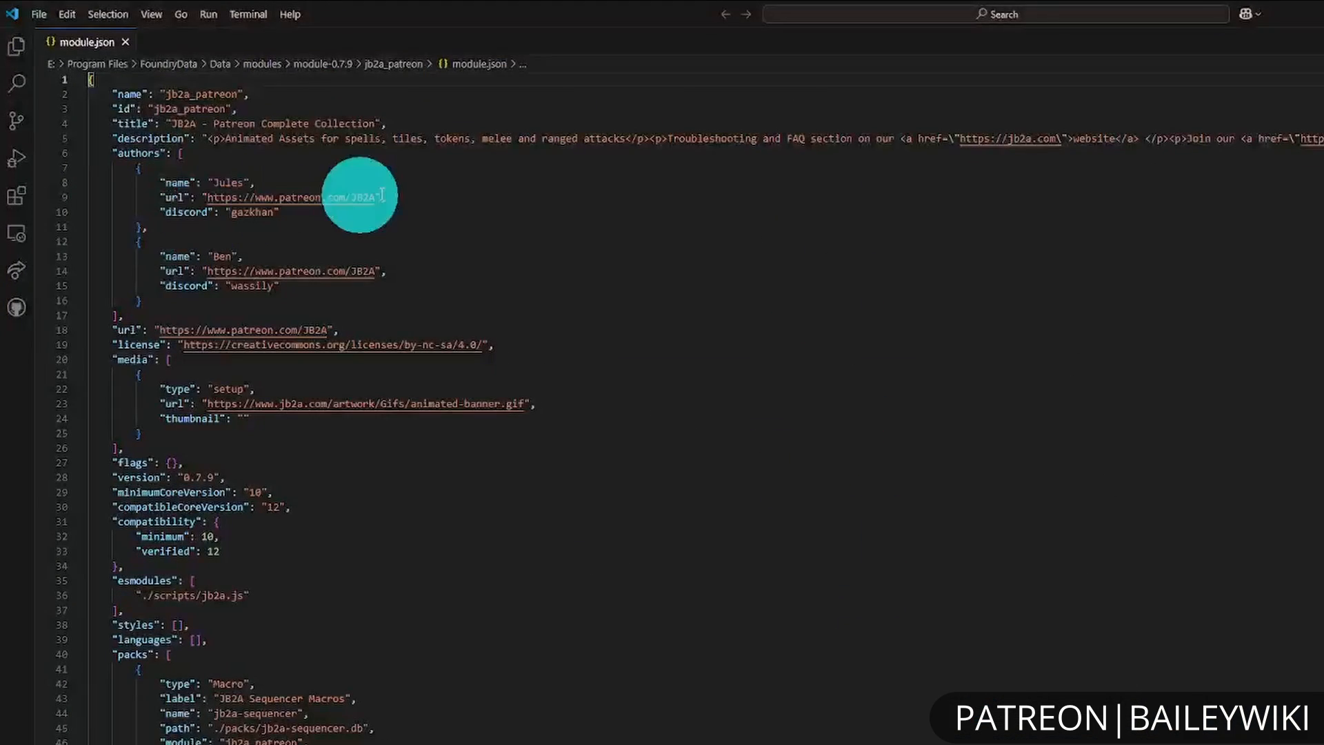
double_click(162, 110)
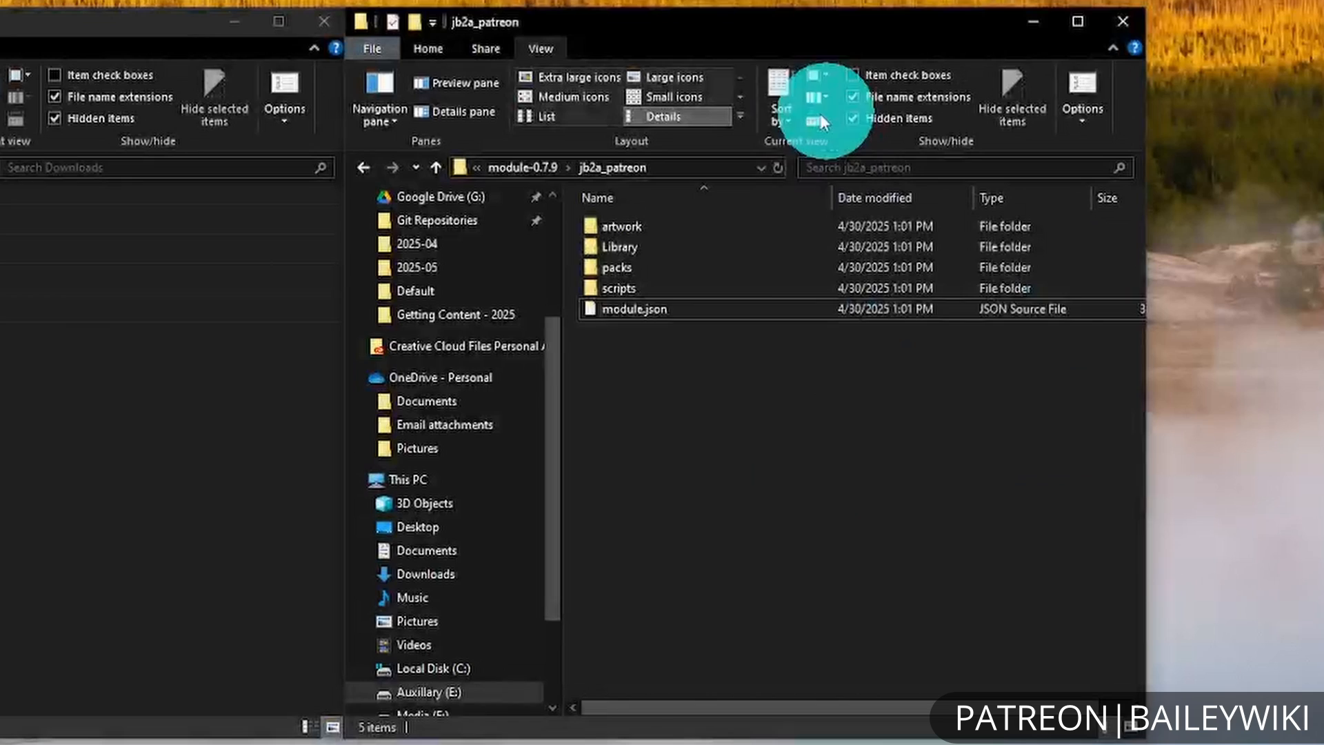
click(916, 392)
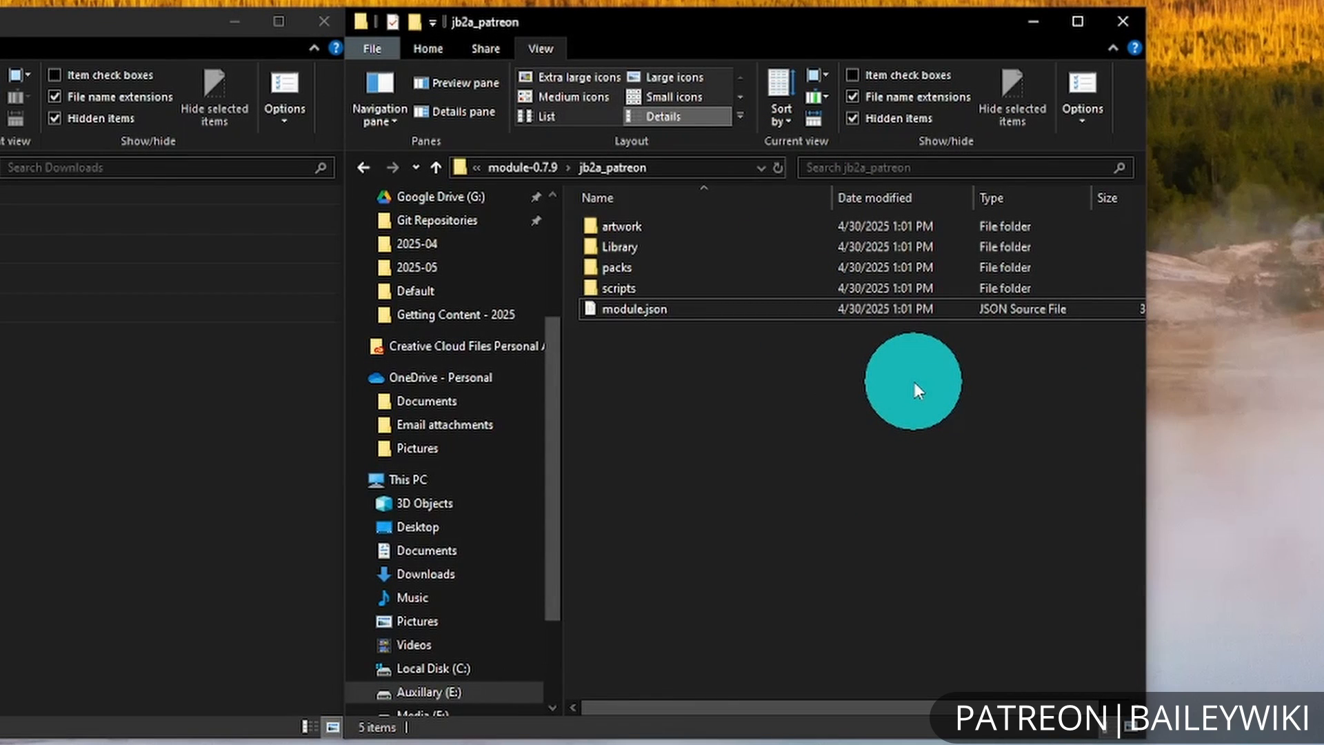
In File Explorer, move the jb2a_patreon folder out of module-0.7.9 into the parent modules folder.
click(528, 169)
click(883, 490)
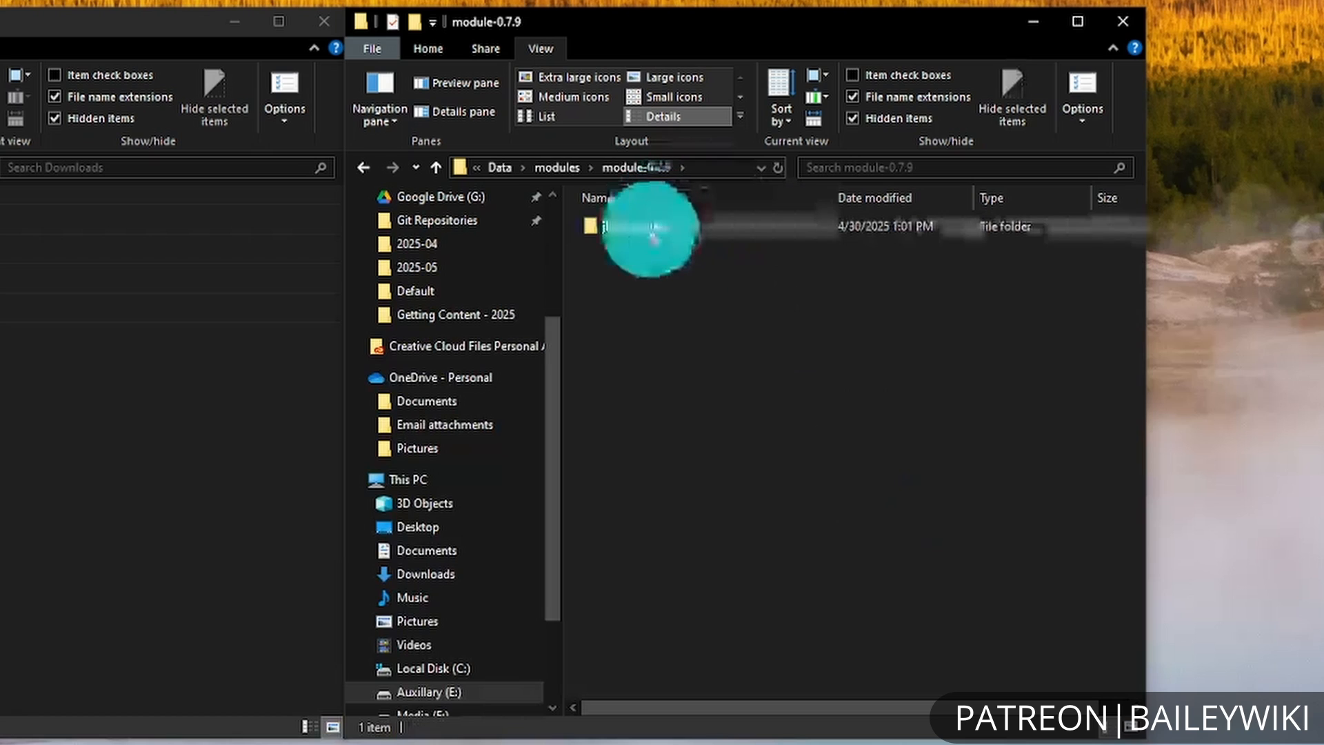
drag(644, 226, 562, 167)
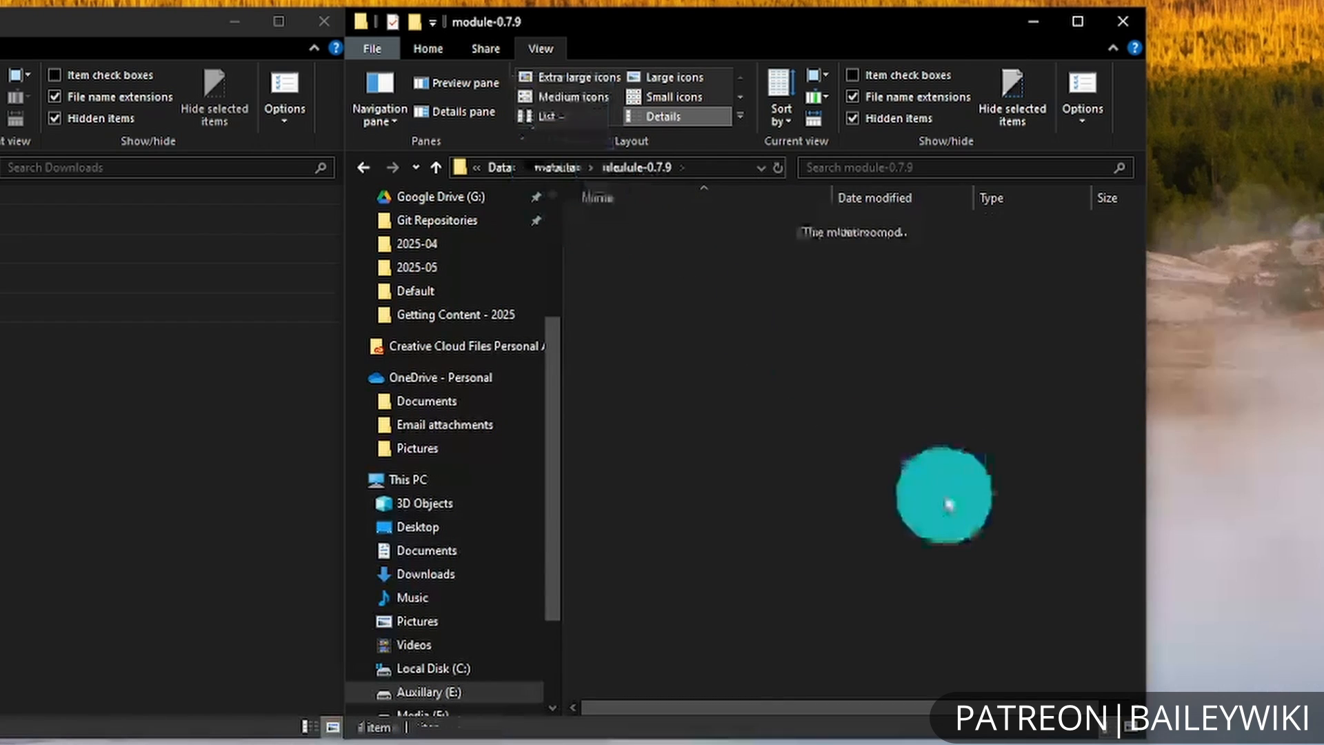
click(554, 166)
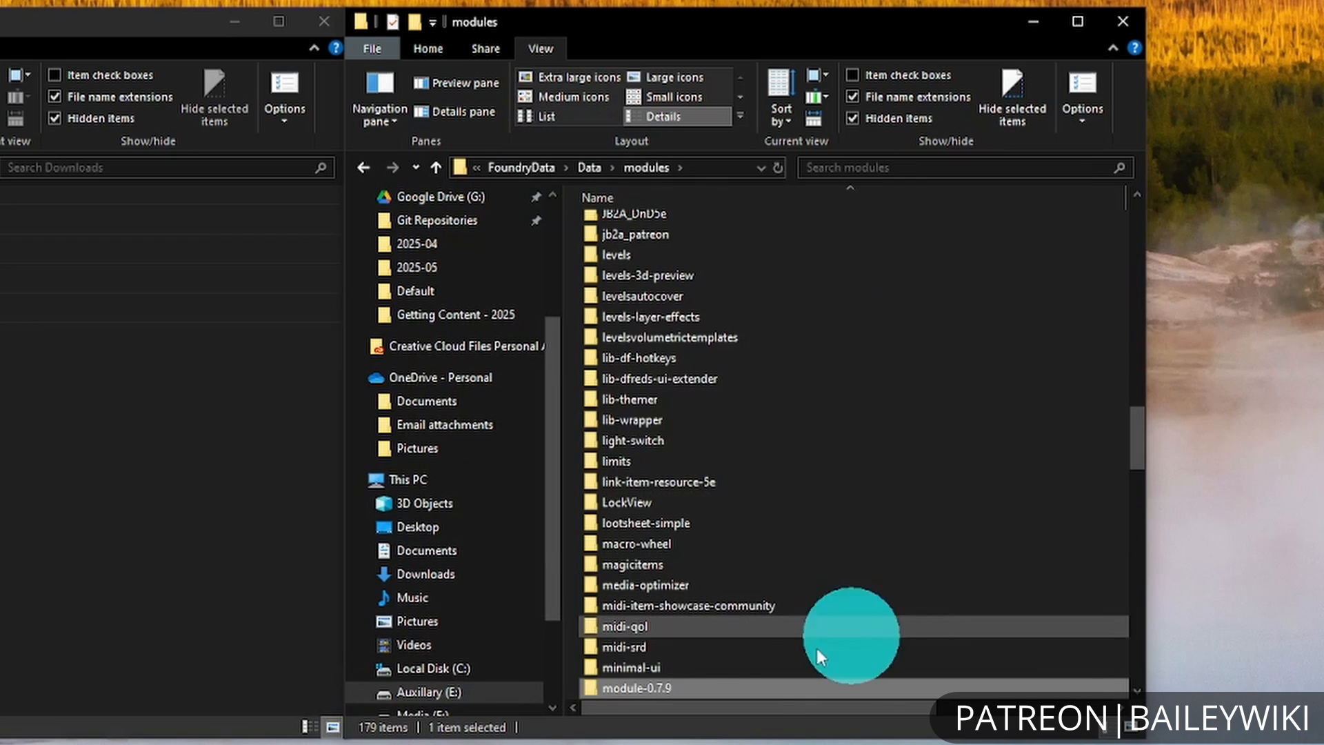
Delete the leftover module-0.7.9 folder after checking its contents, and select jb2a_patreon in the modules folder.
double_click(675, 686)
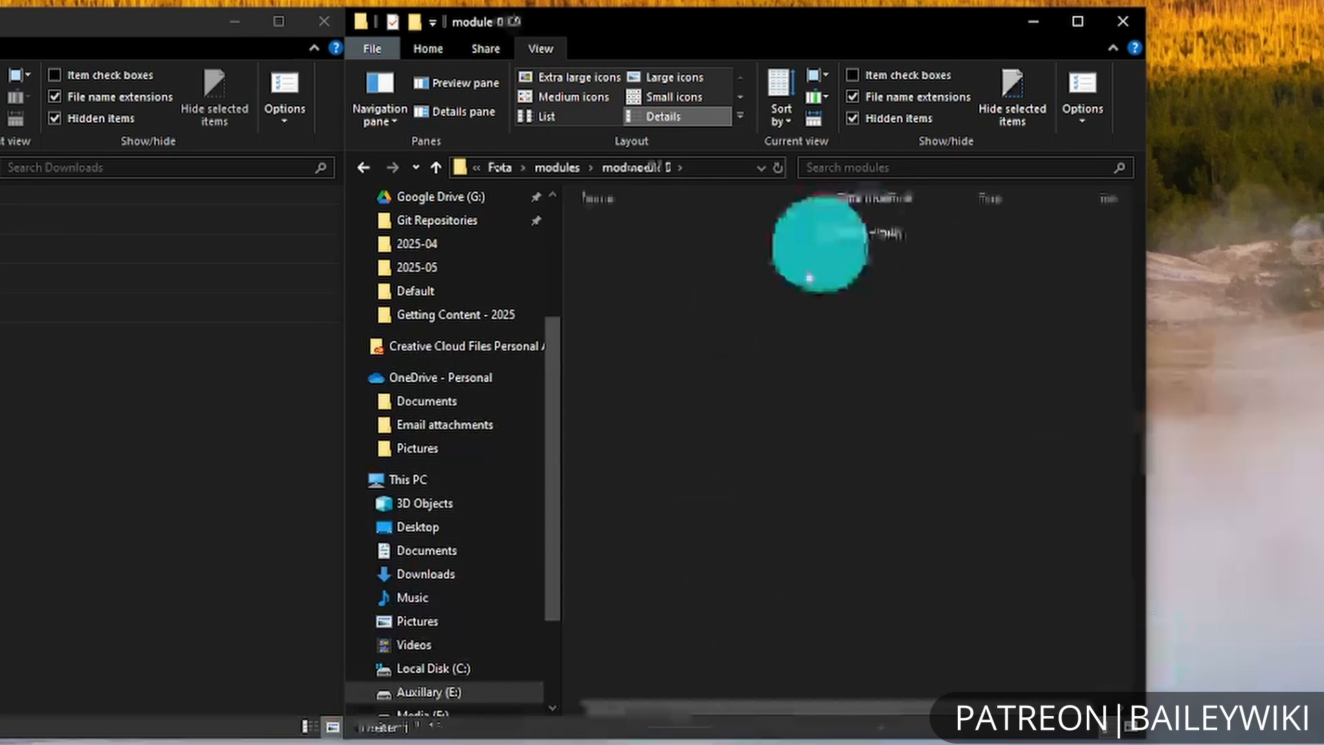
click(555, 169)
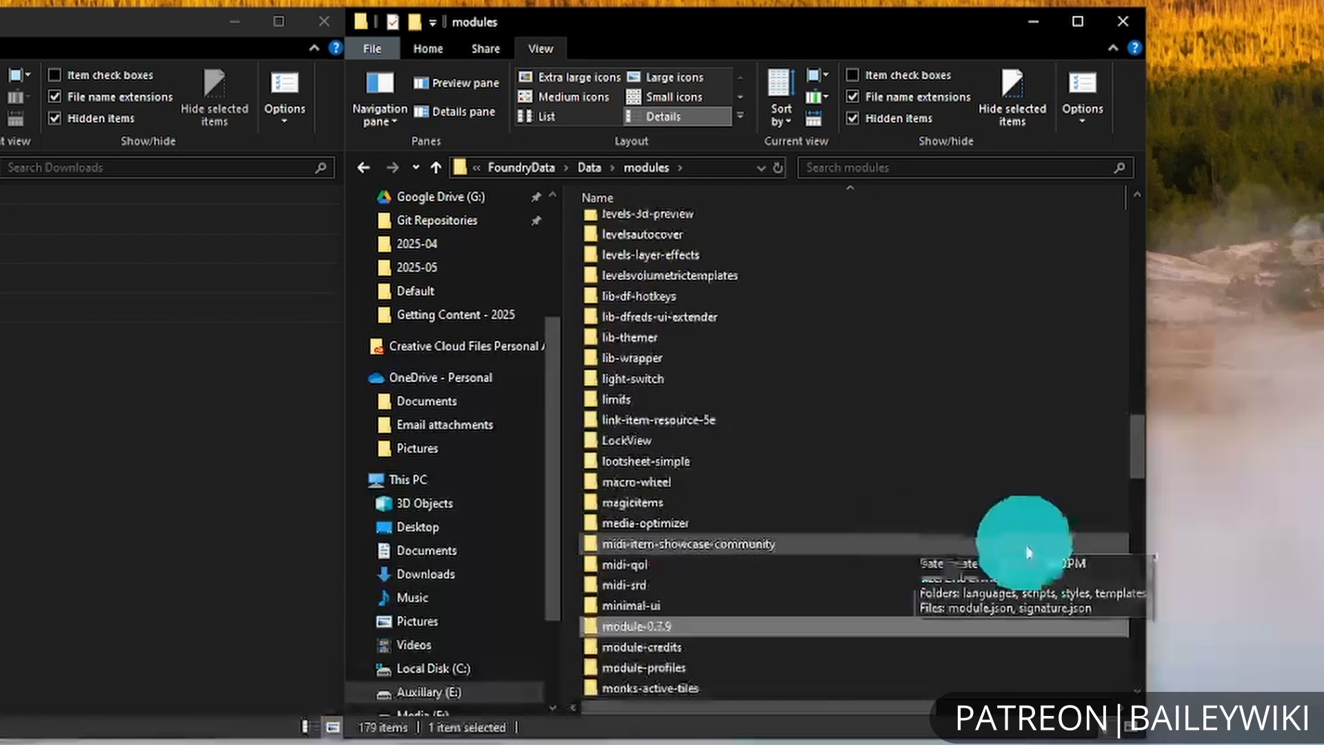
key(Delete)
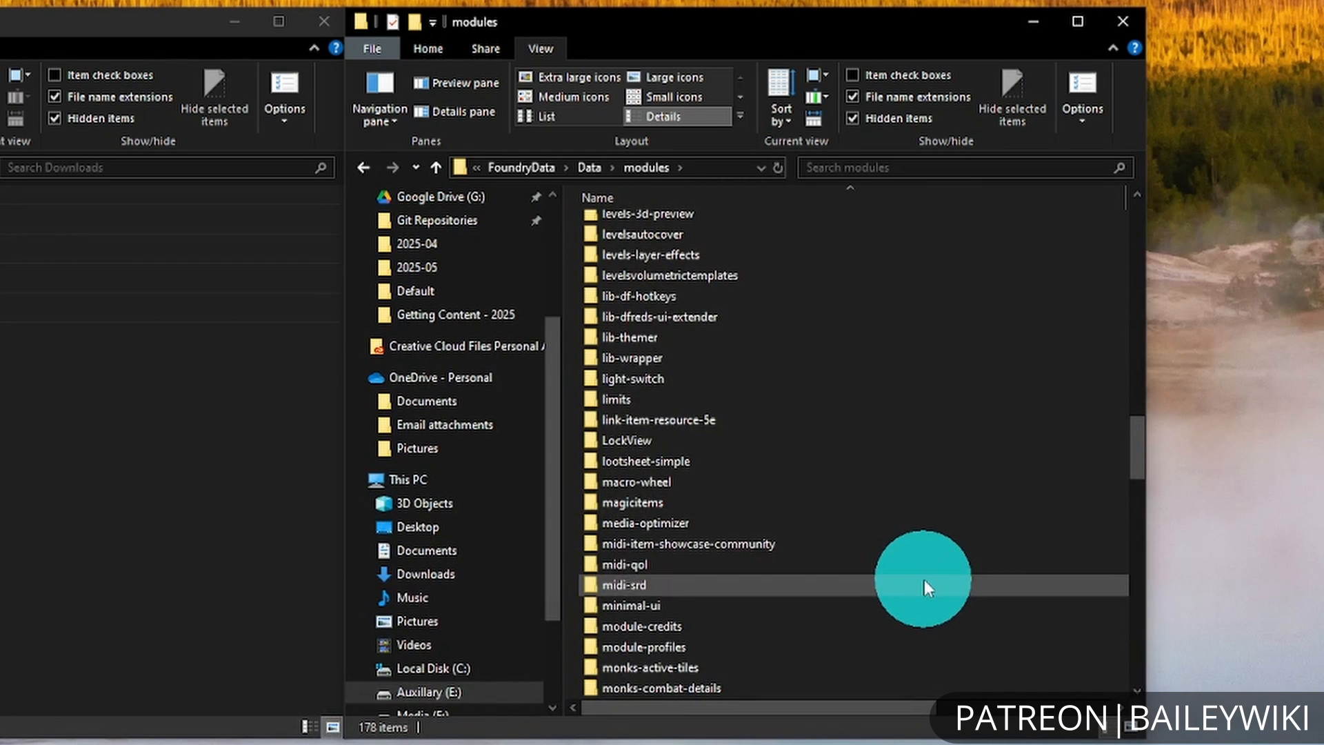
scroll(924, 585, up, 4)
click(683, 405)
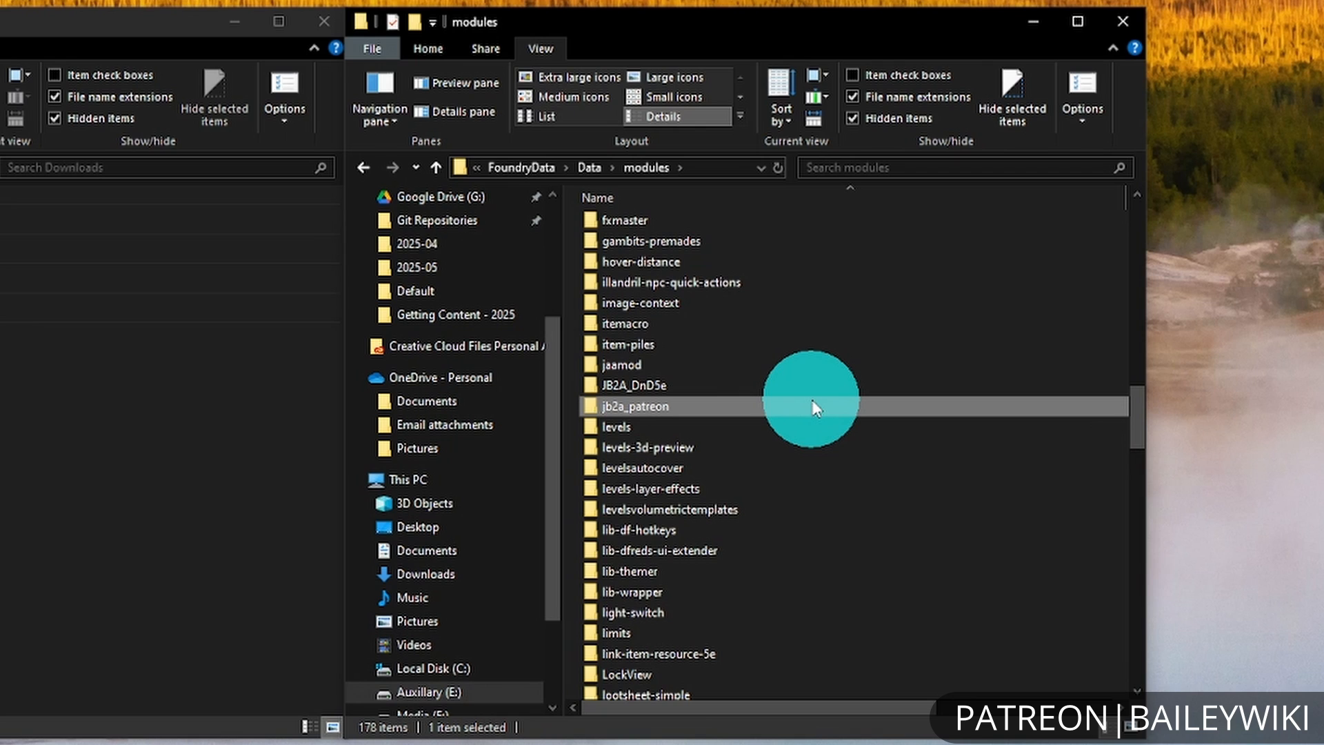
Switch to Foundry Virtual Tabletop and look up the manually placed module by filtering the add-on modules with "jb".
click(1286, 479)
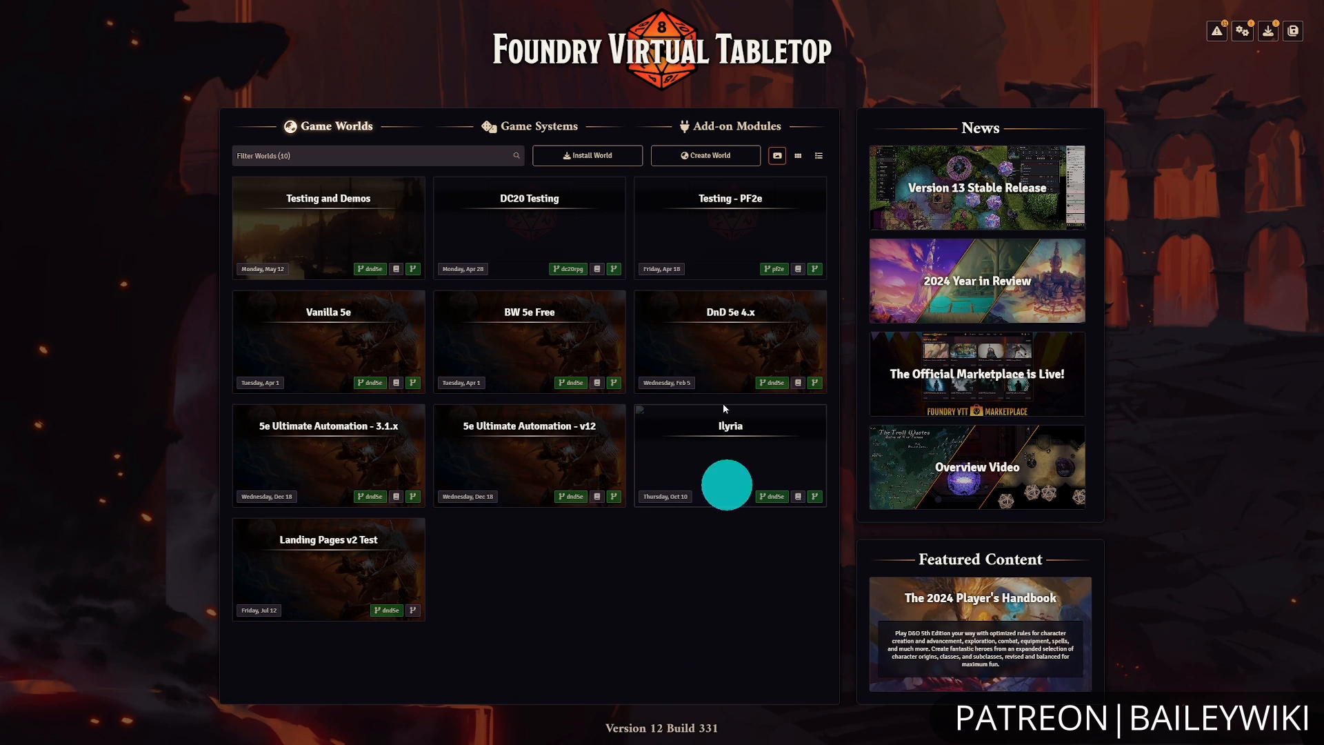
click(681, 132)
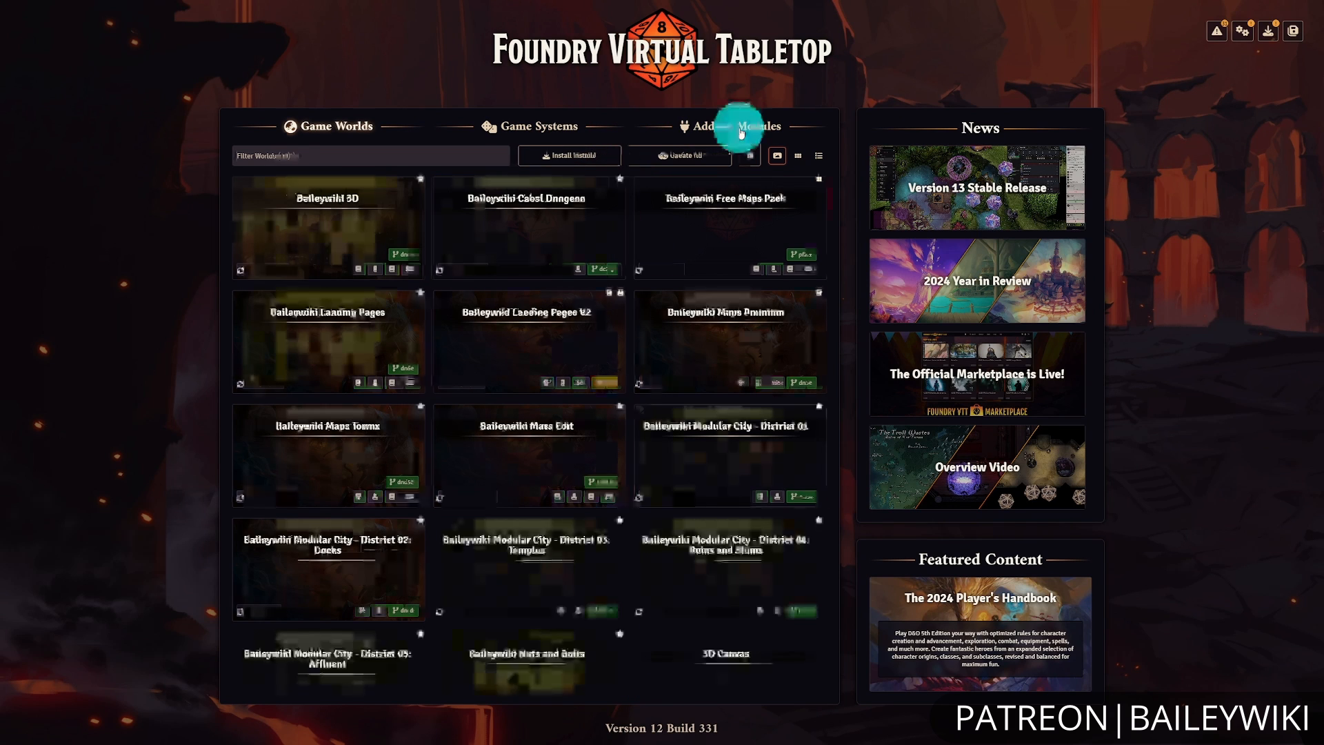
click(425, 156)
text(jb)
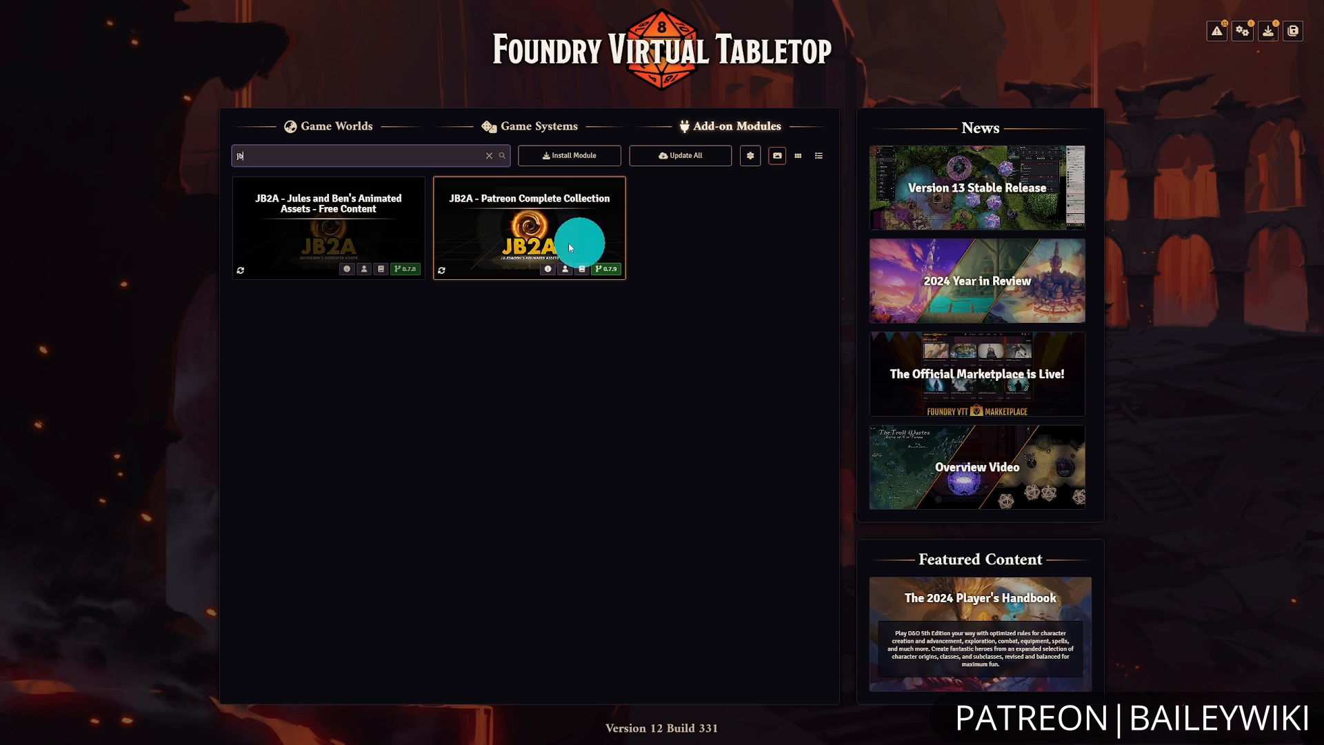
click(581, 422)
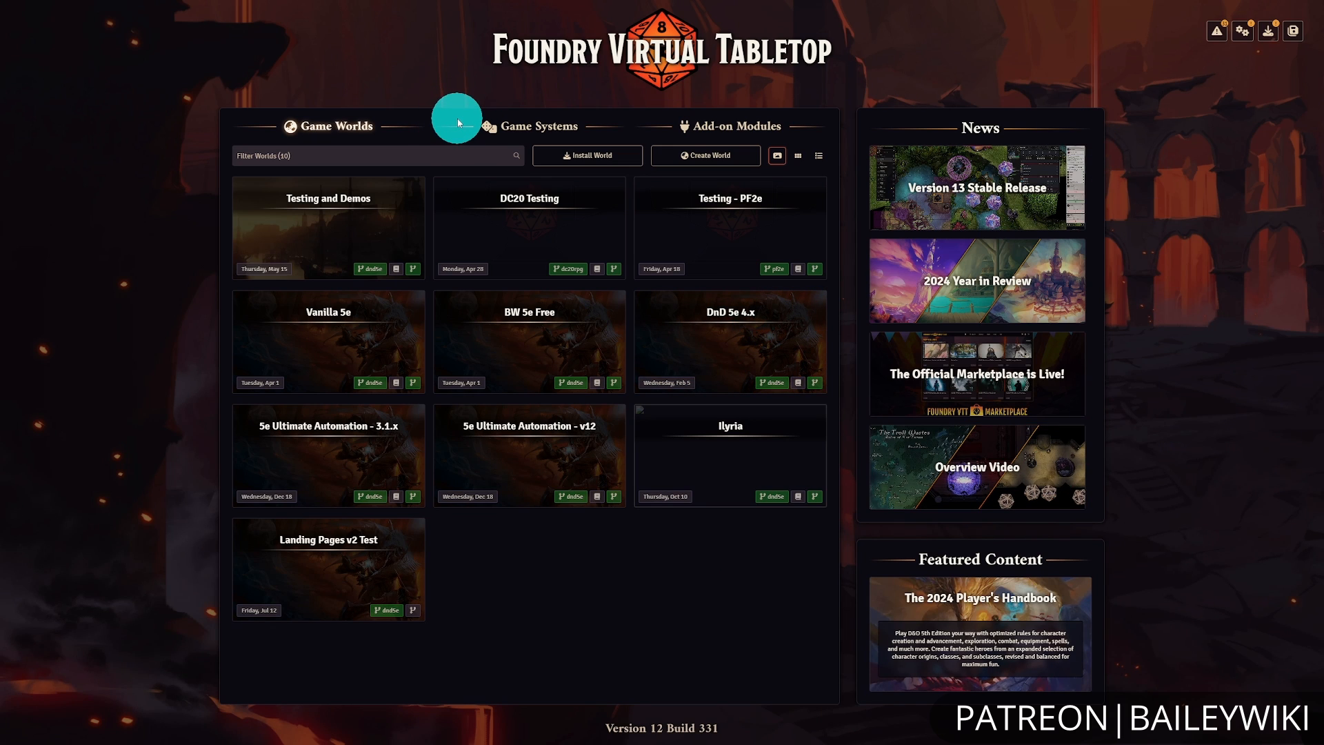
Check the installed game systems and the game system choices offered when creating a new world.
click(552, 131)
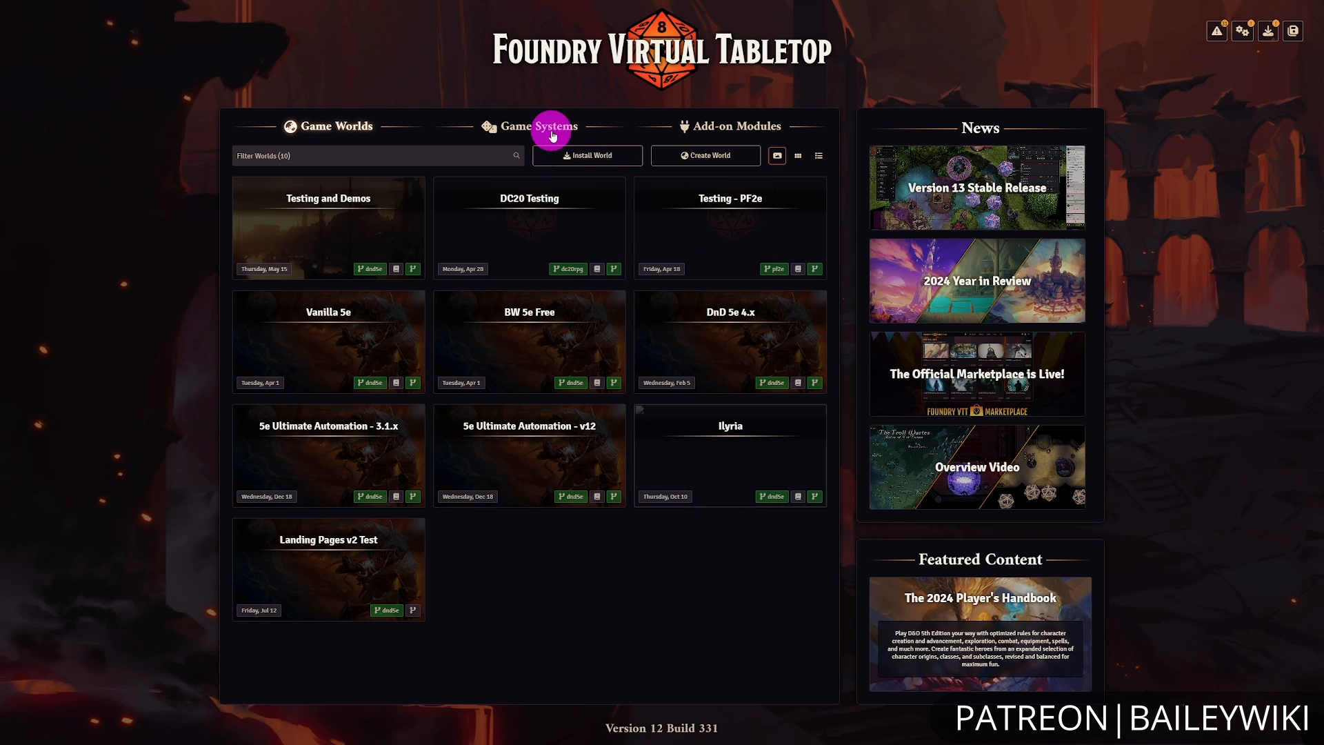
click(361, 131)
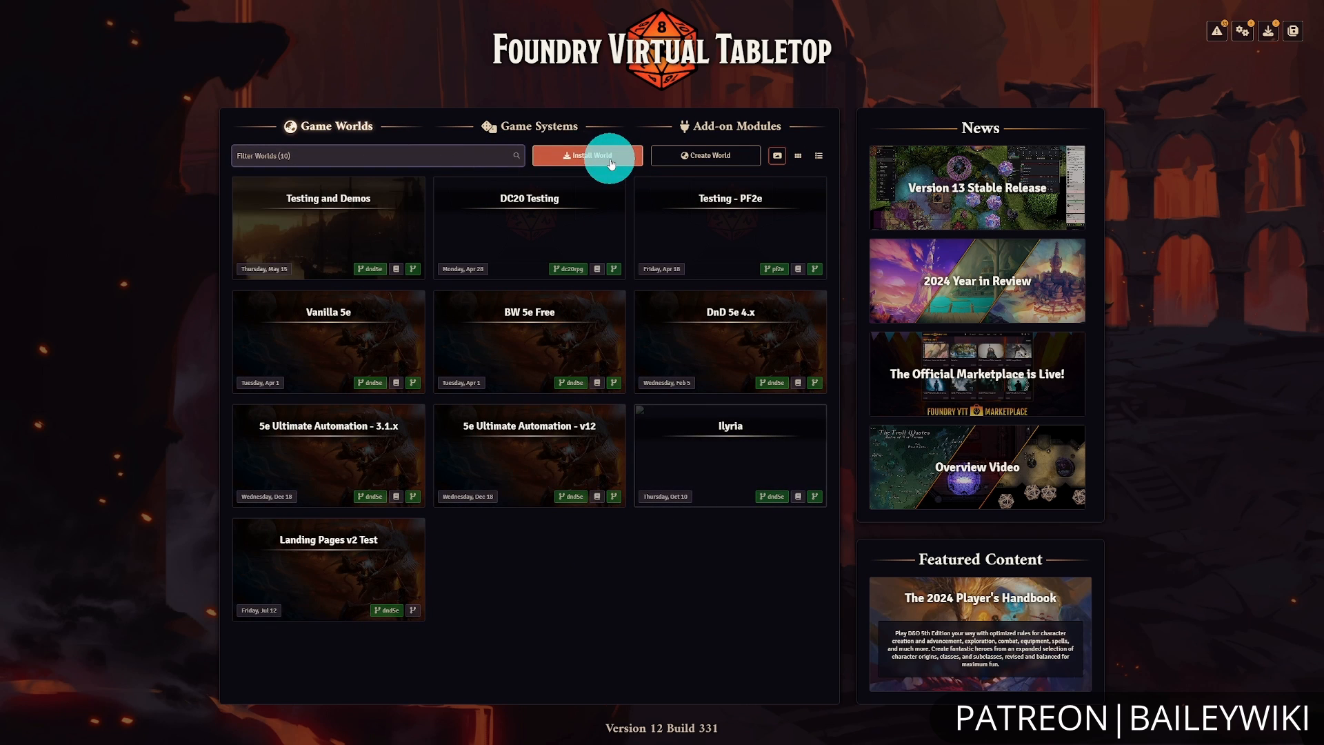
click(693, 159)
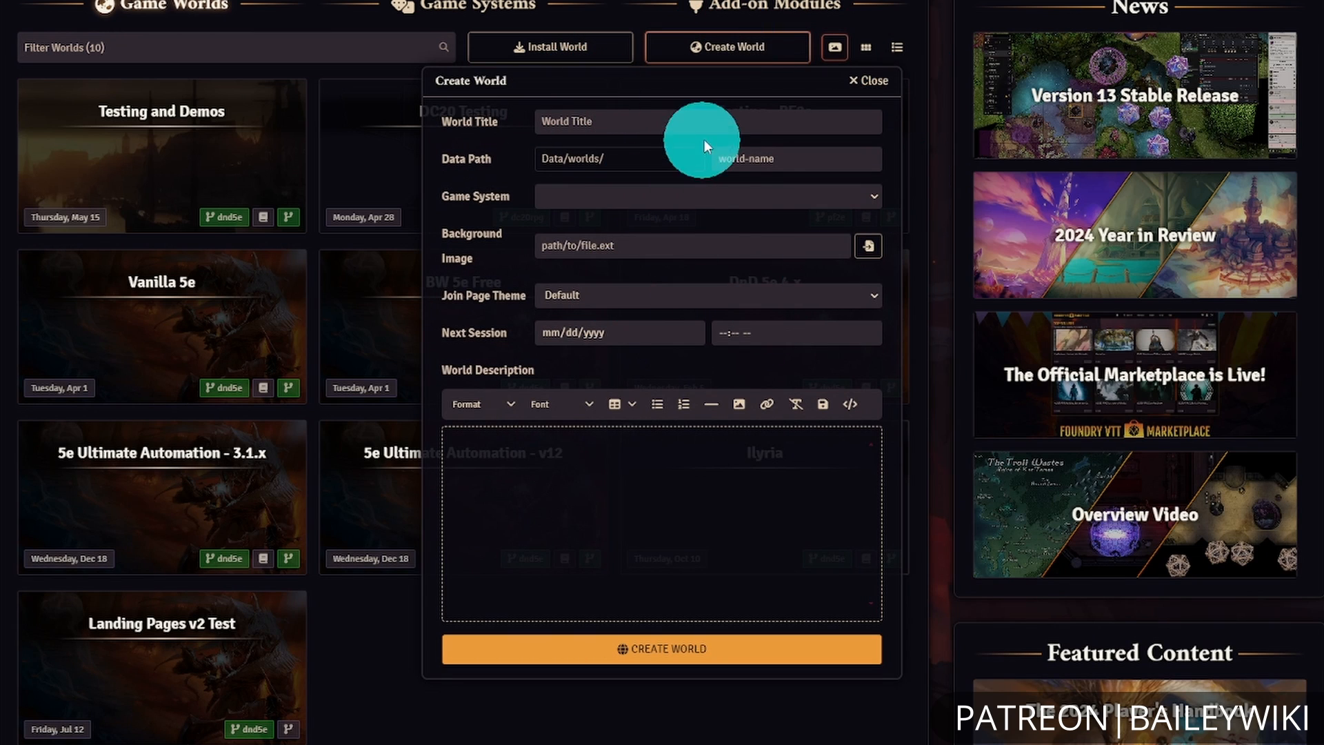
click(734, 200)
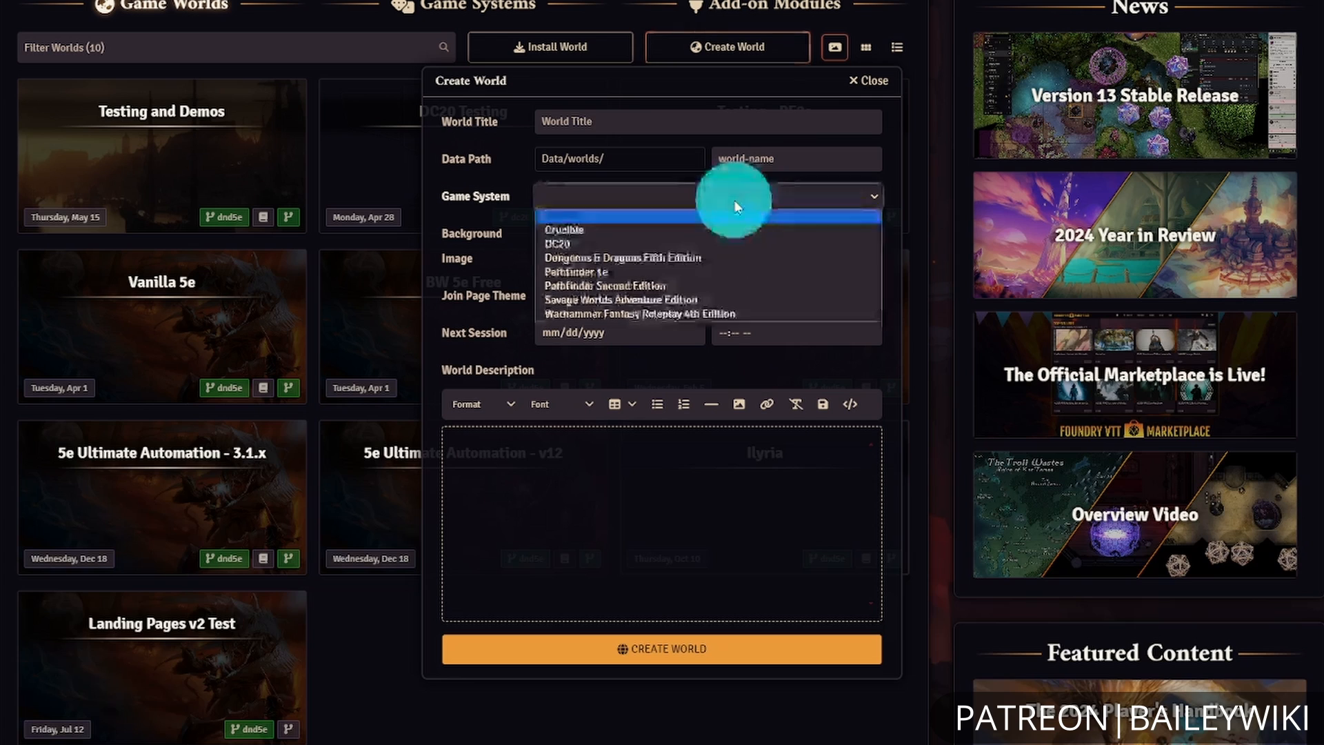
click(742, 242)
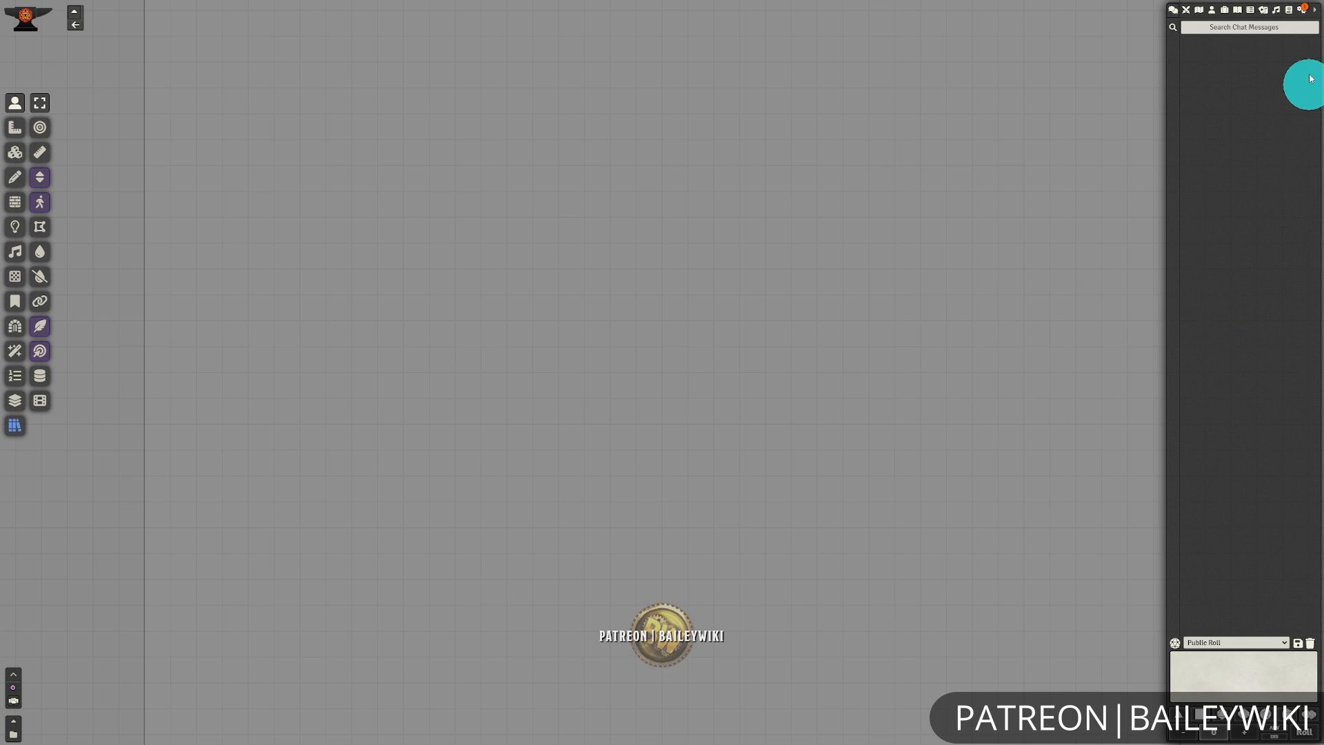
In the world's module management, activate Baileywiki Maps Towns together with all its optional dependencies.
click(1303, 14)
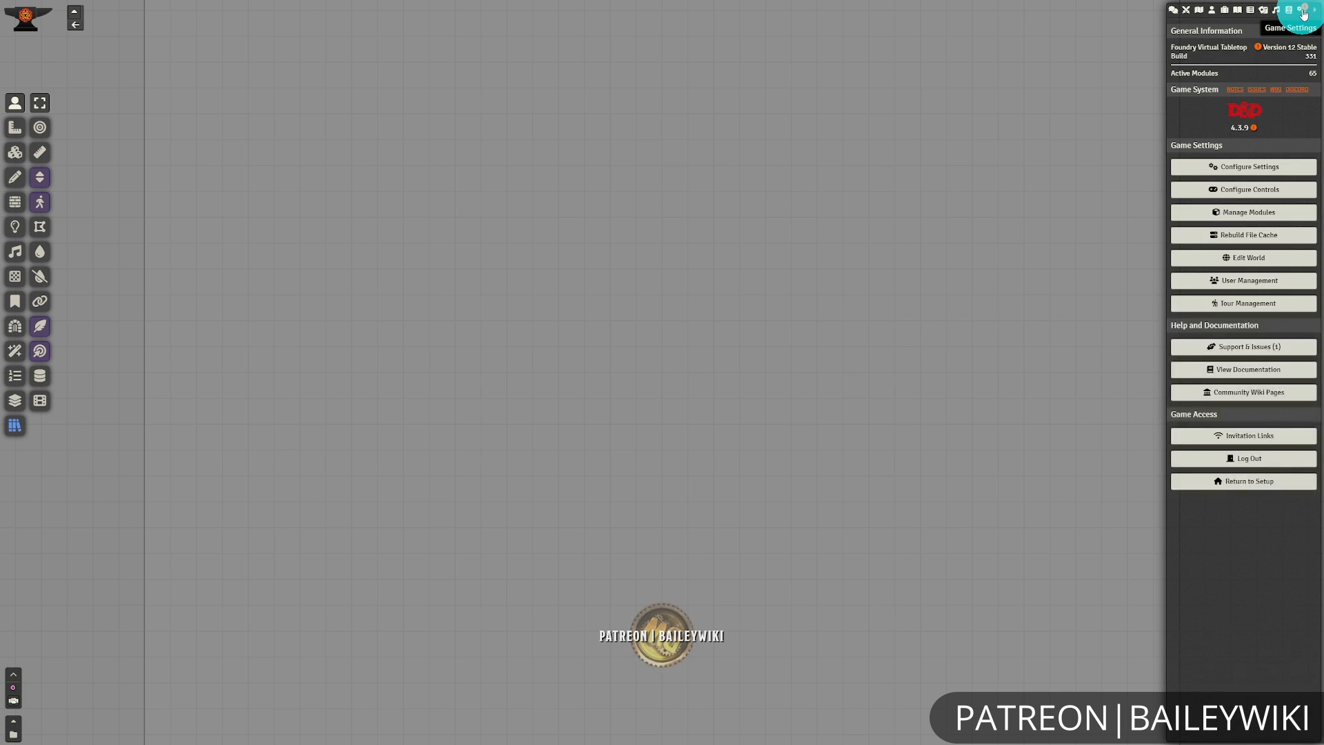
click(1218, 212)
click(584, 222)
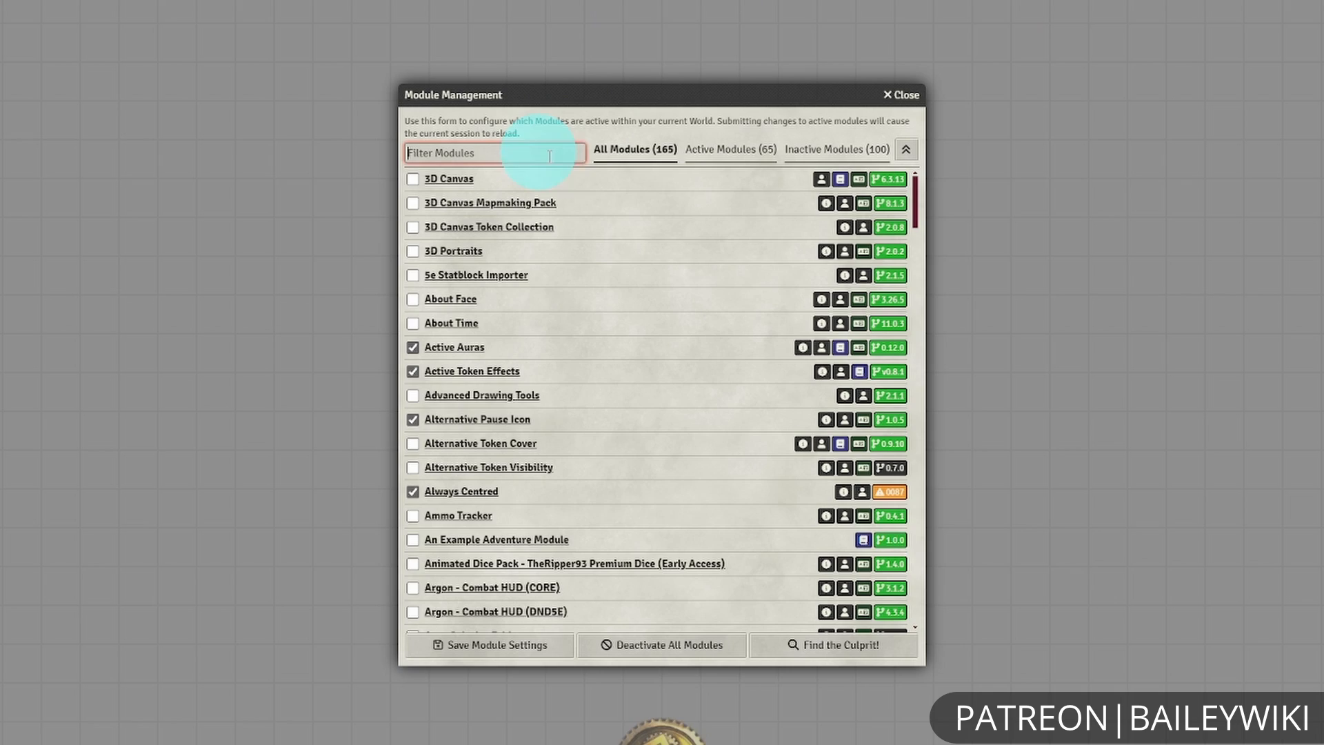
scroll(774, 331, down, 7)
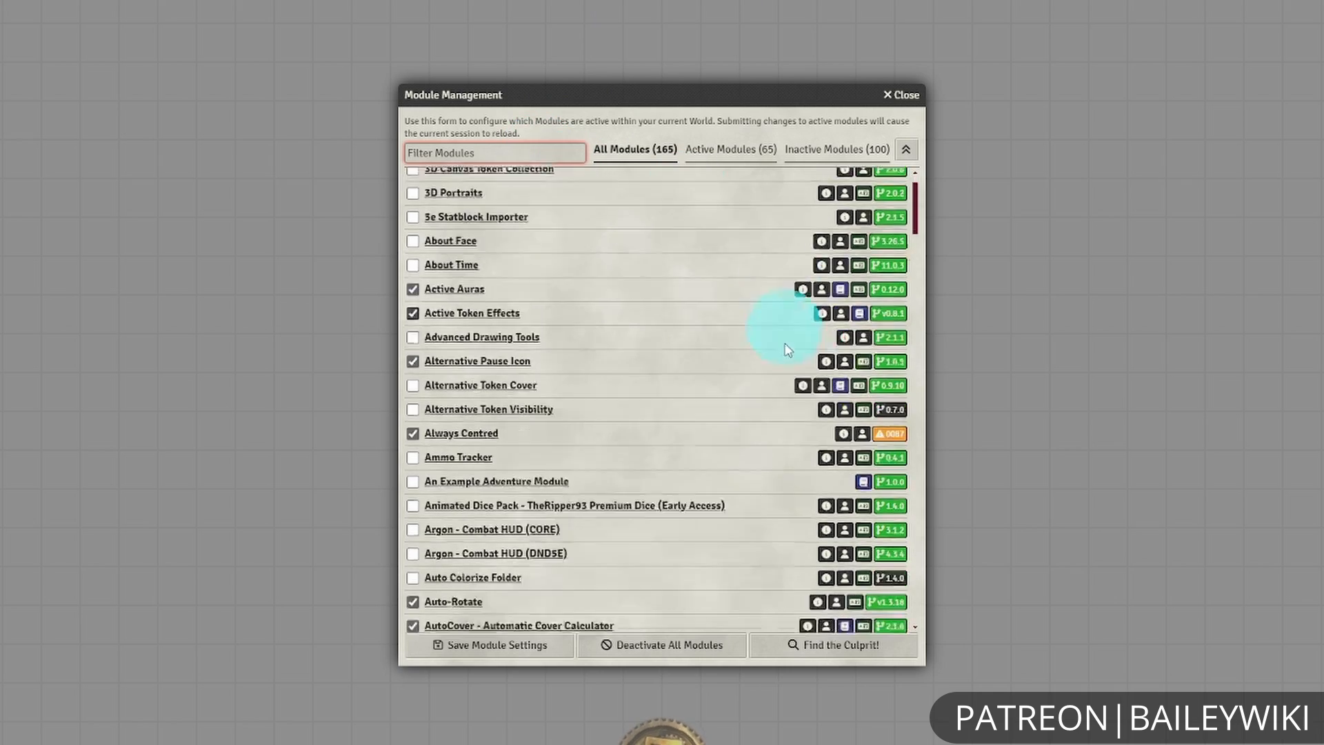
scroll(763, 379, up, 1)
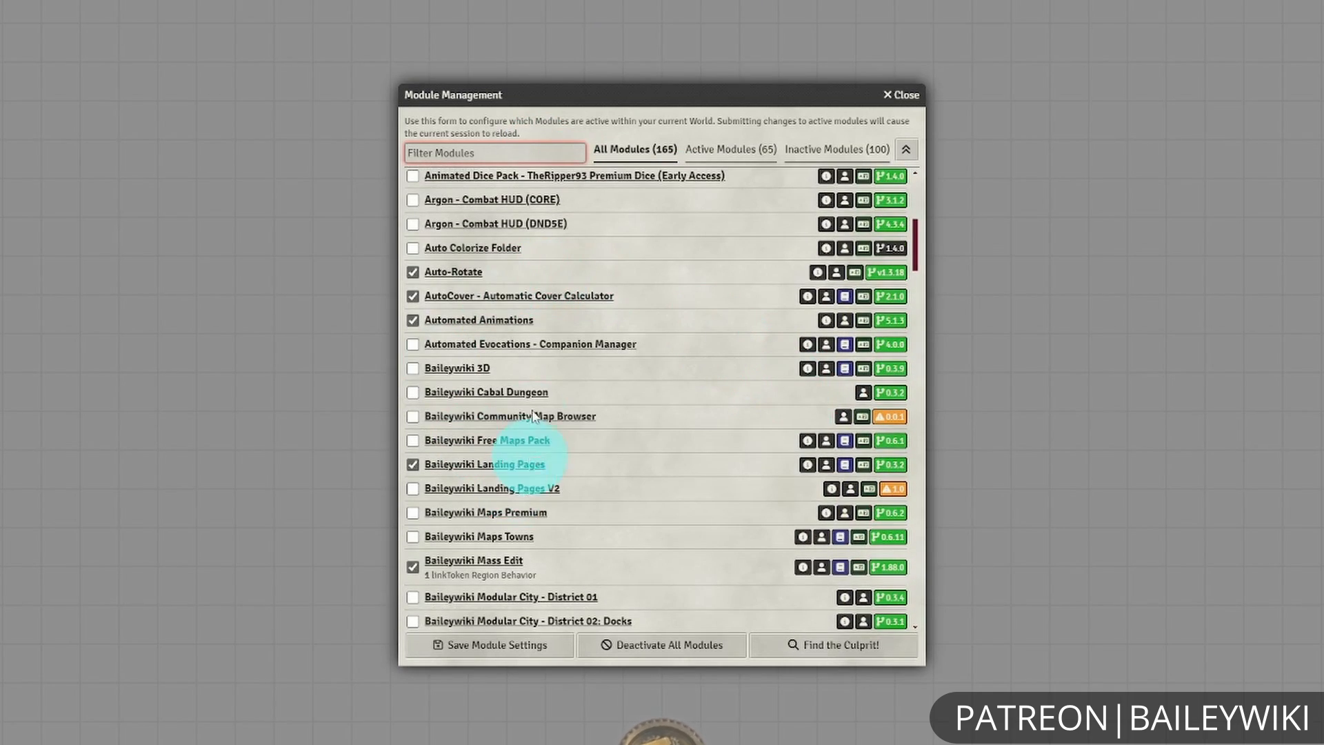
scroll(717, 481, down, 2)
scroll(473, 354, down, 1)
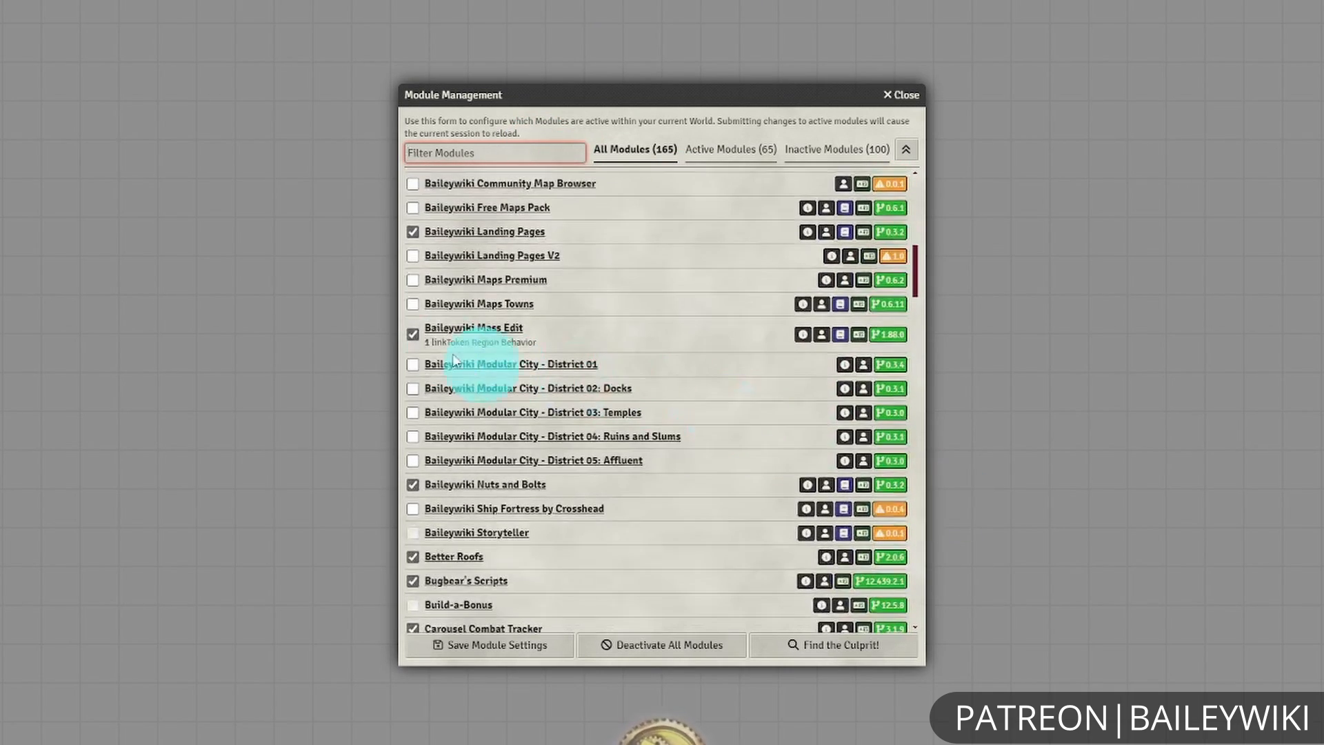
click(412, 303)
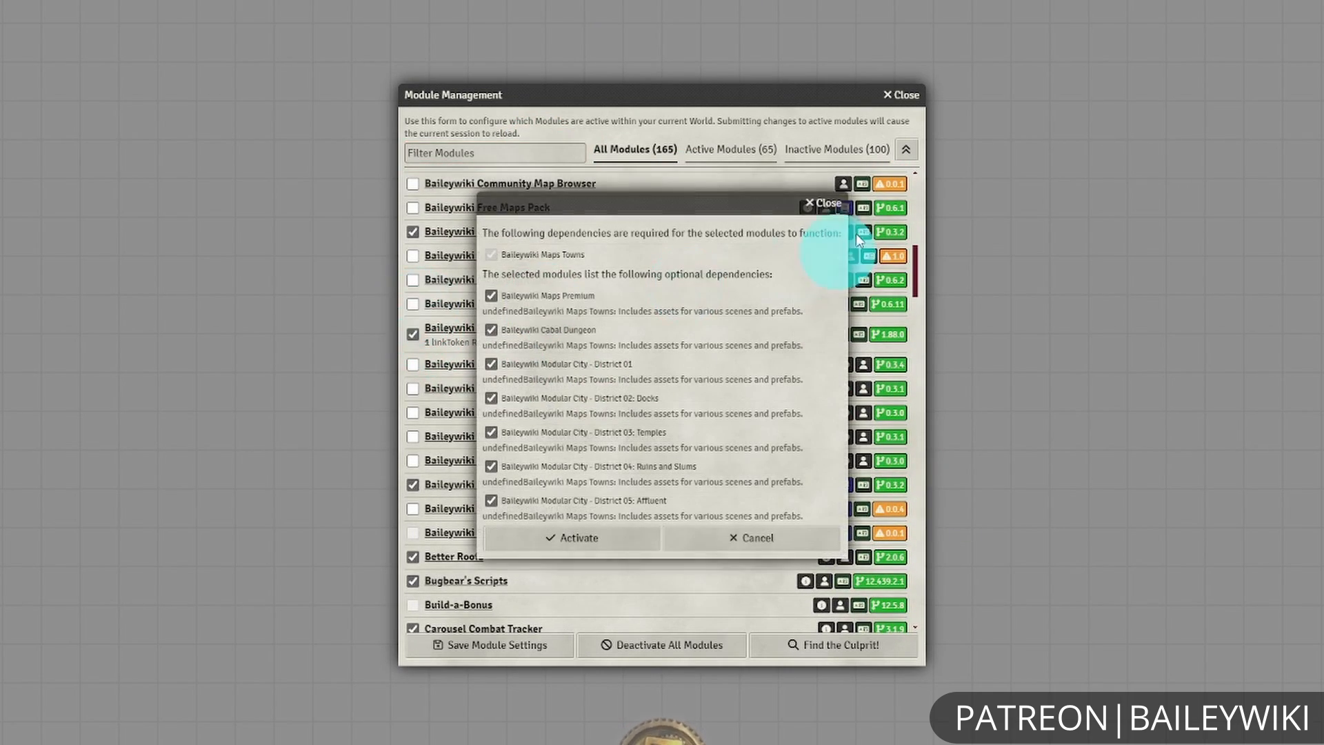
click(593, 538)
scroll(623, 453, up, 1)
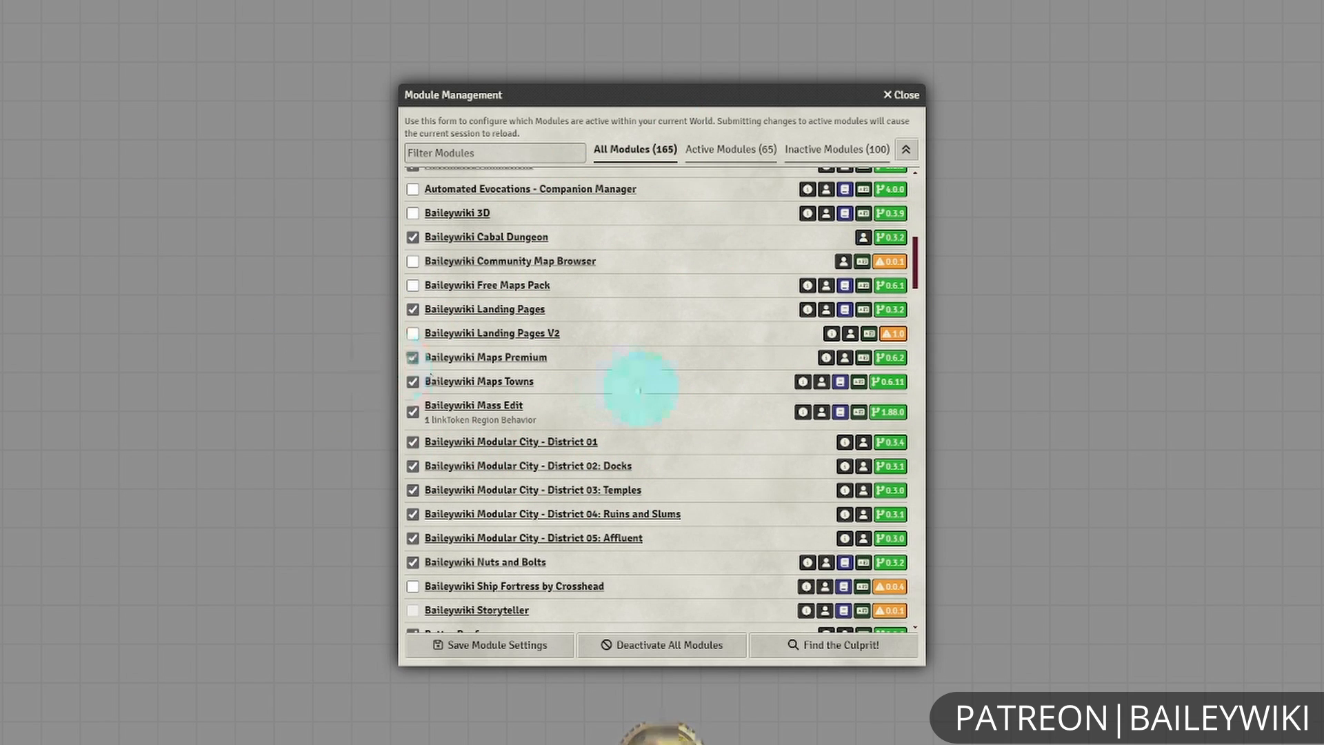
Activate the JB2A - Patreon Complete Collection module, found by filtering with "jb2a", and save the module settings.
scroll(639, 384, down, 3)
click(483, 152)
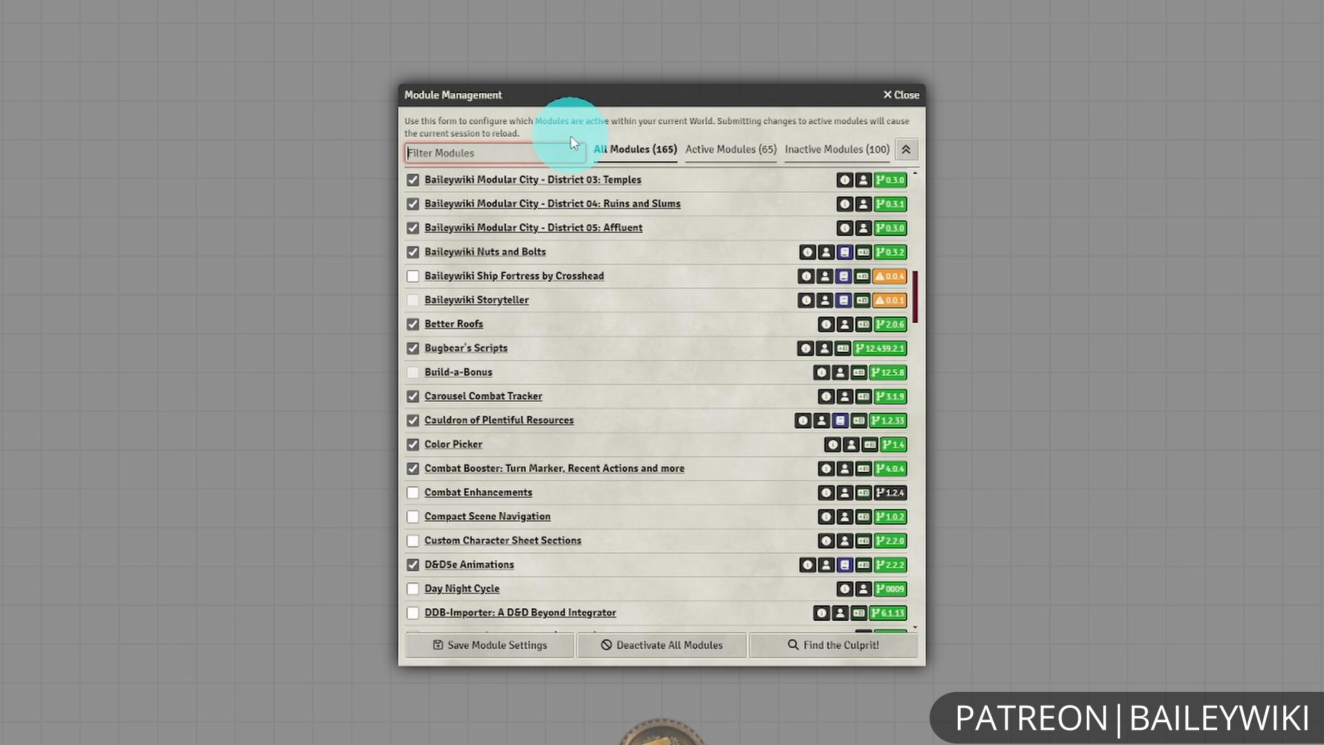
text(jb2a)
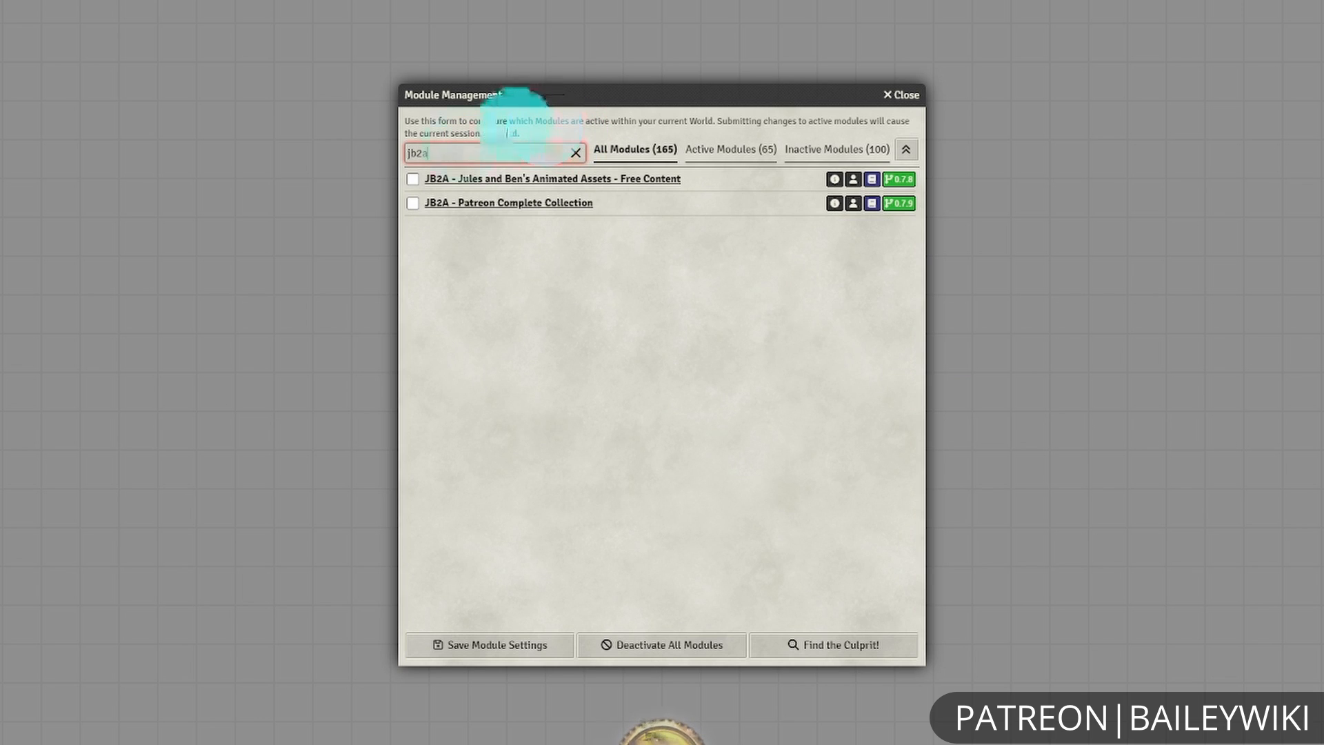
click(413, 202)
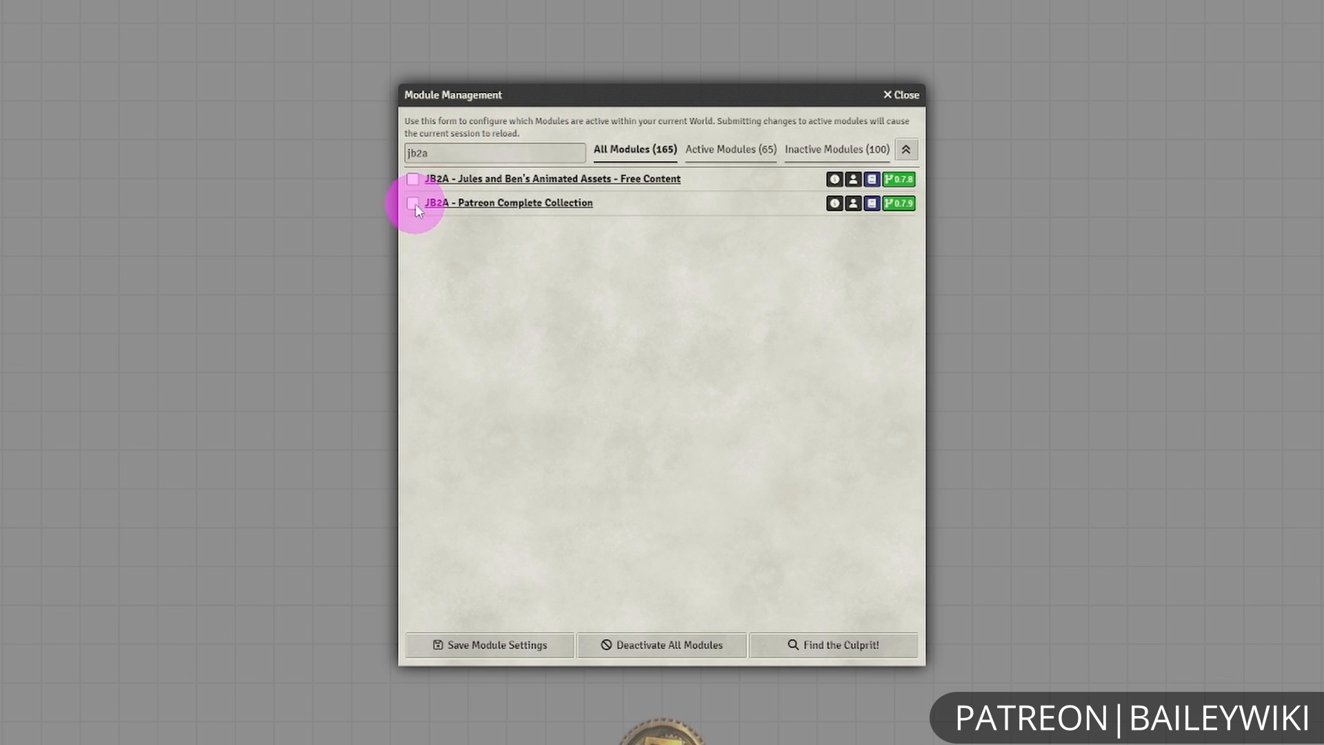
click(538, 644)
click(611, 415)
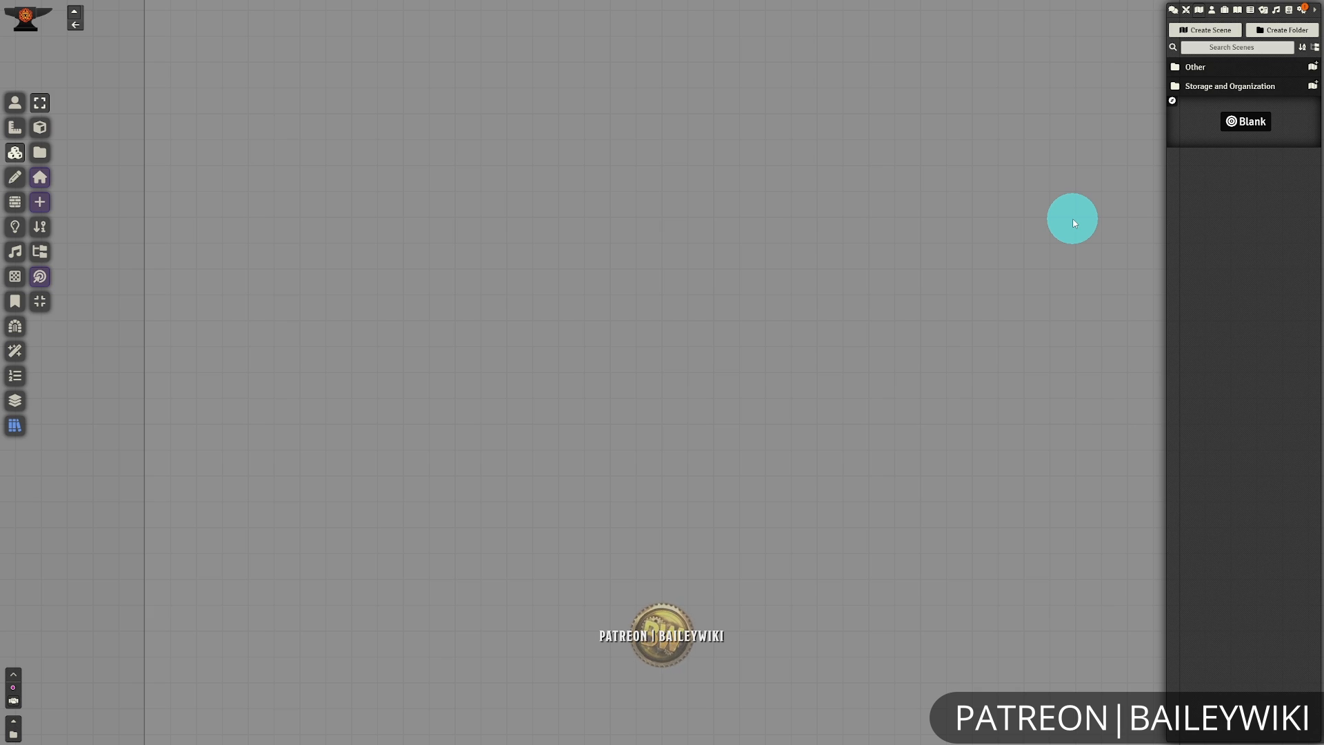
Filter the compendium packs with "jb" and look through the JB2A Sequencer Macros compendium.
click(1292, 11)
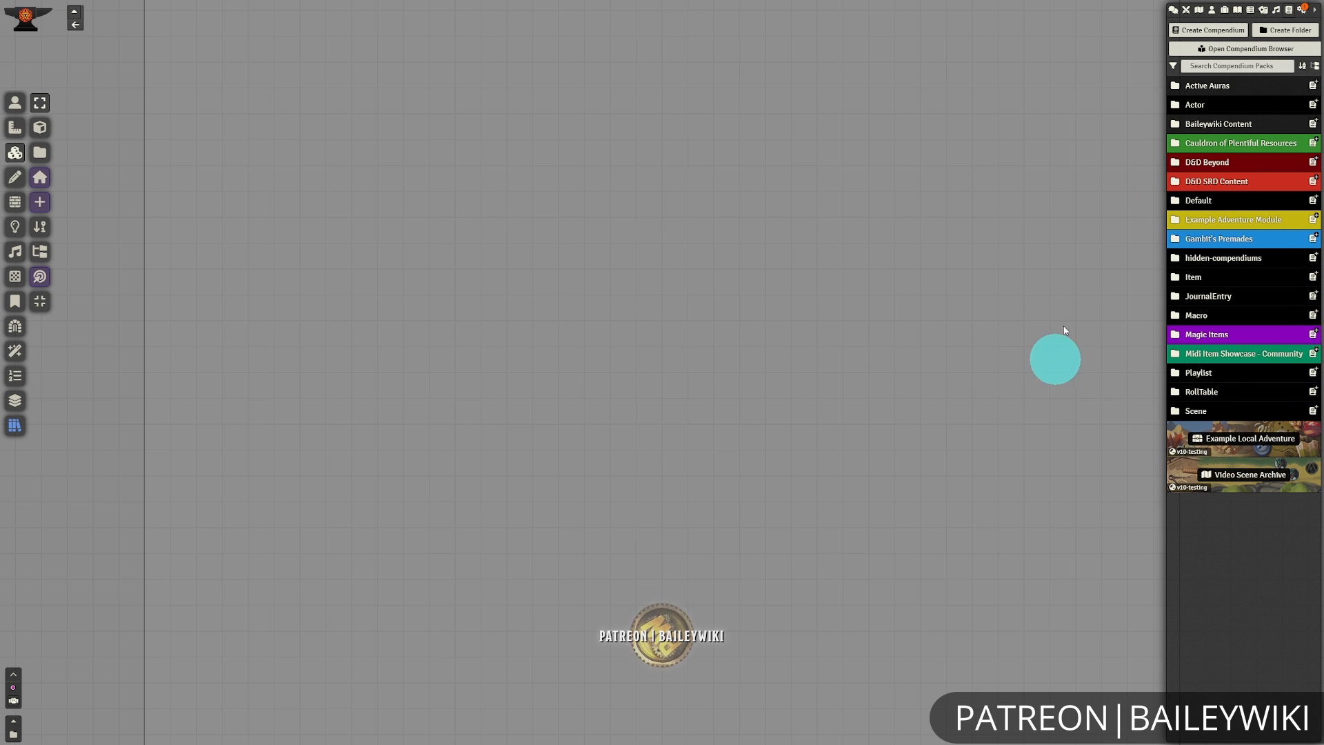
click(1232, 66)
text(jb)
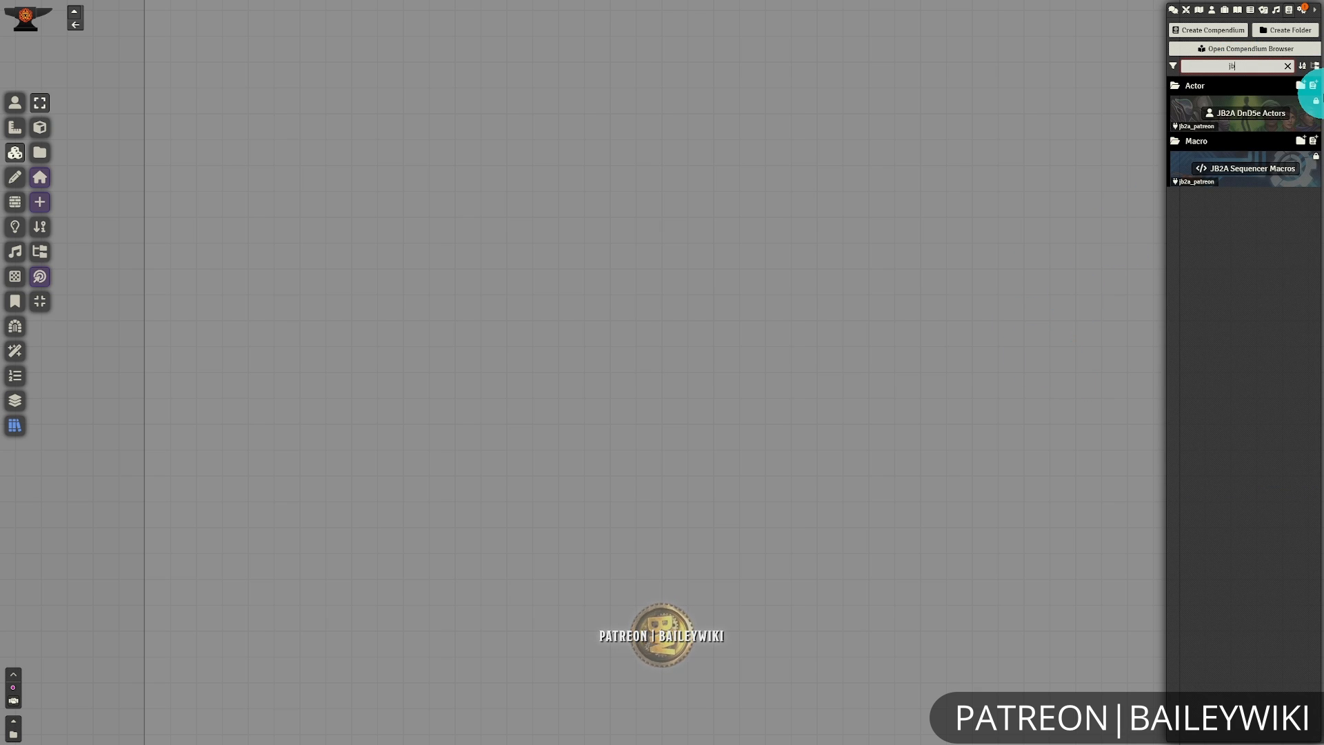
click(1263, 169)
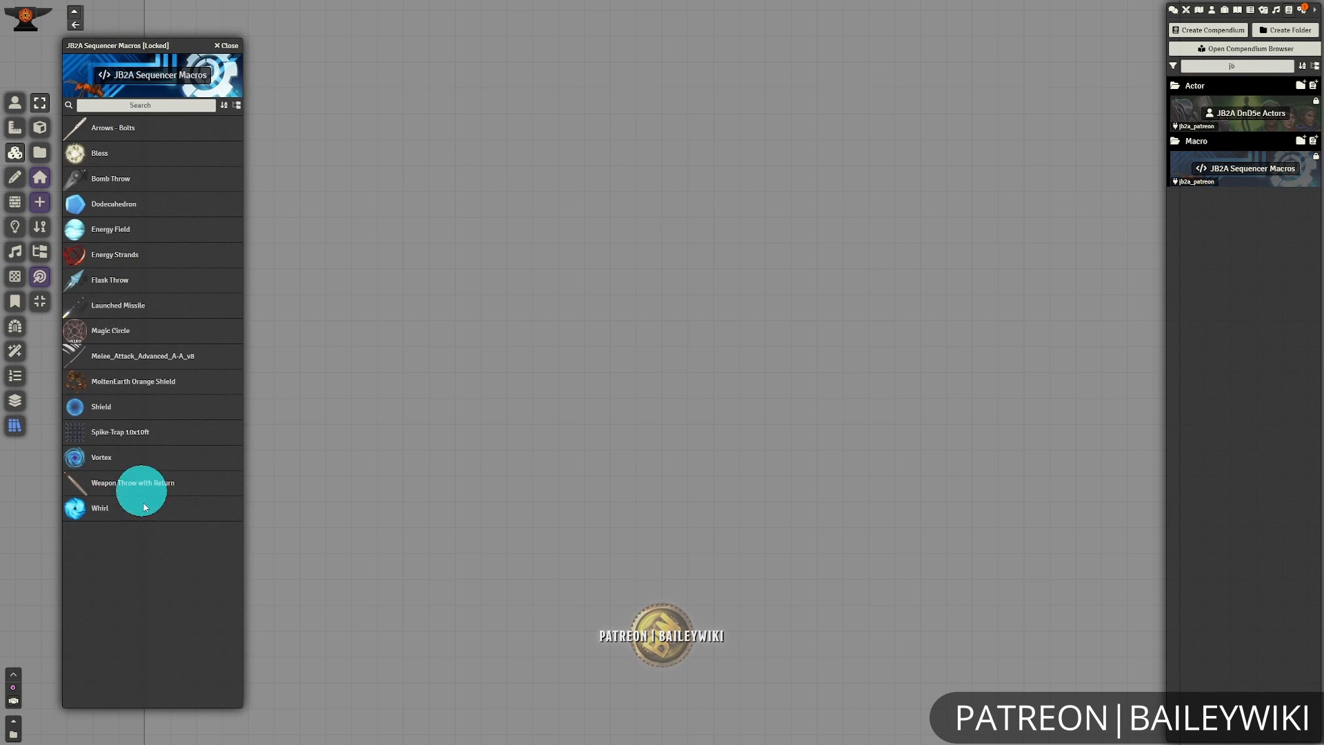
click(242, 47)
Browse the effect actors in the JB2A DnD5e Actors compendium and close it.
click(1261, 118)
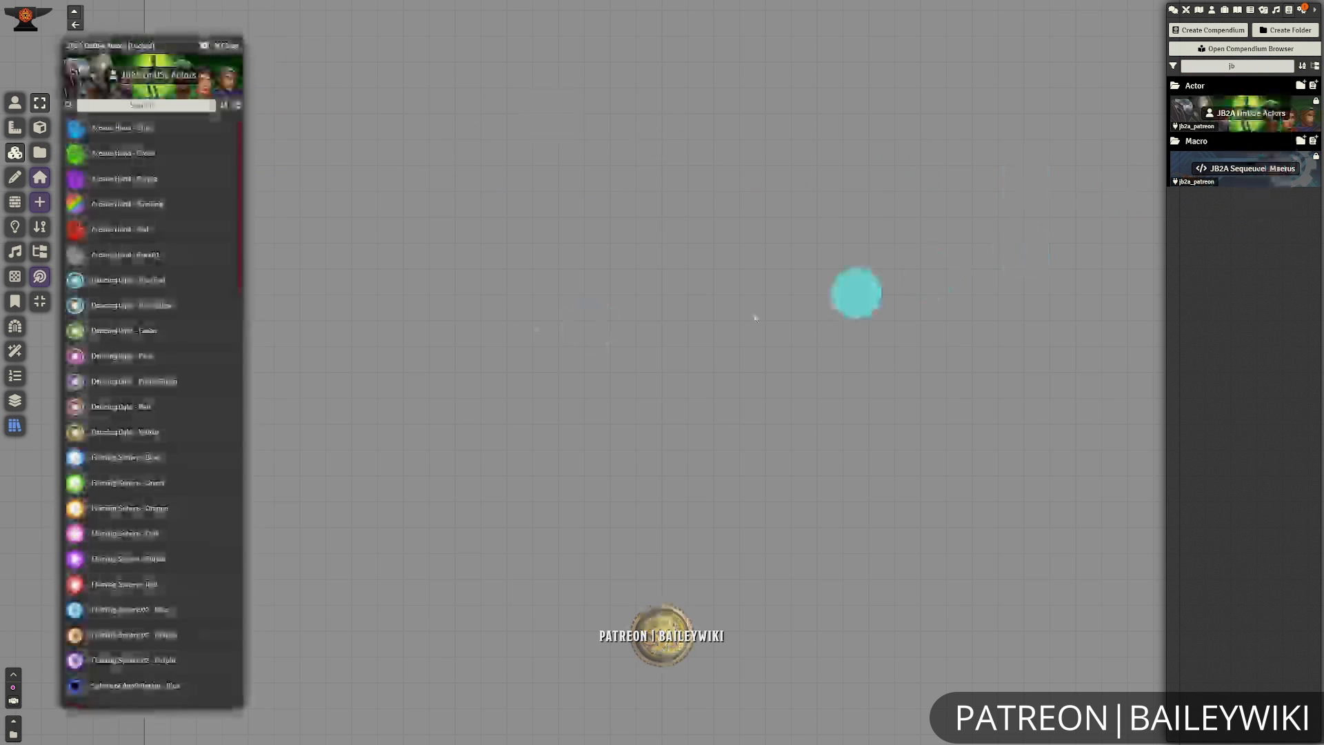
scroll(139, 508, down, 4)
scroll(172, 507, down, 10)
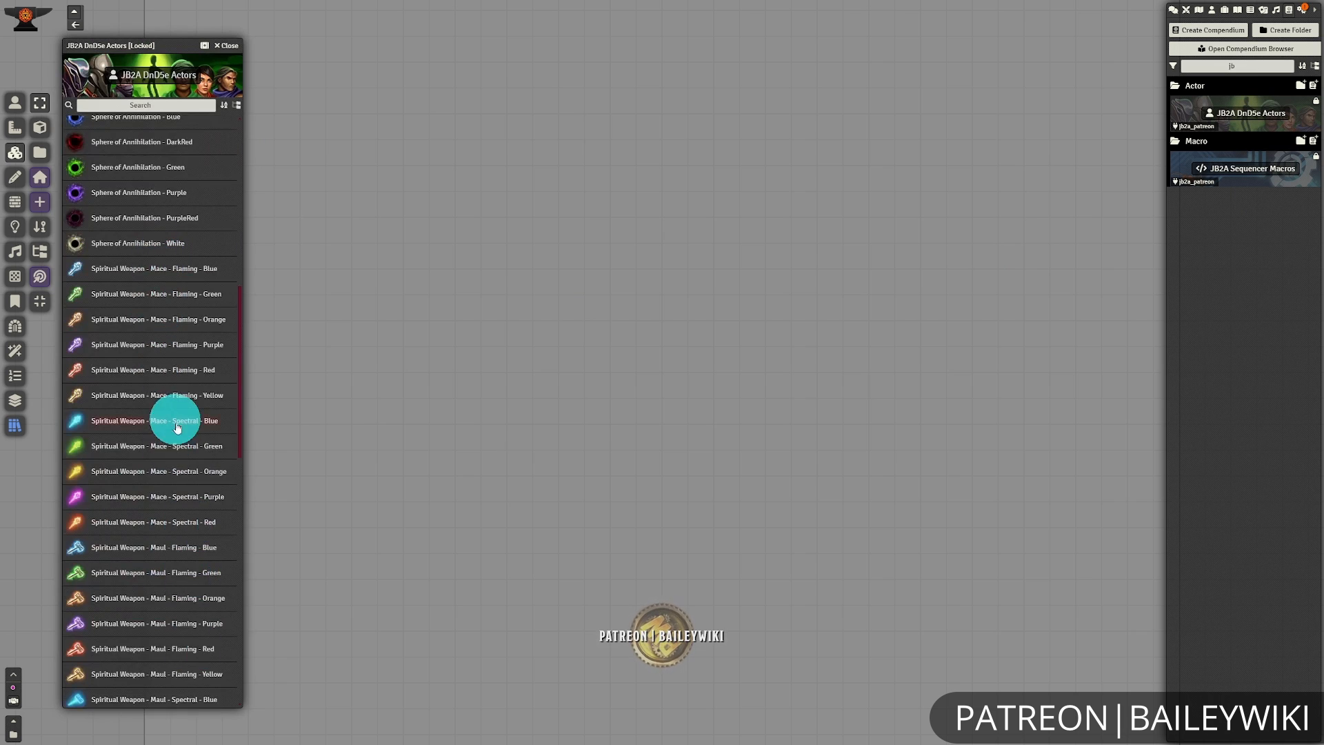
scroll(167, 510, up, 4)
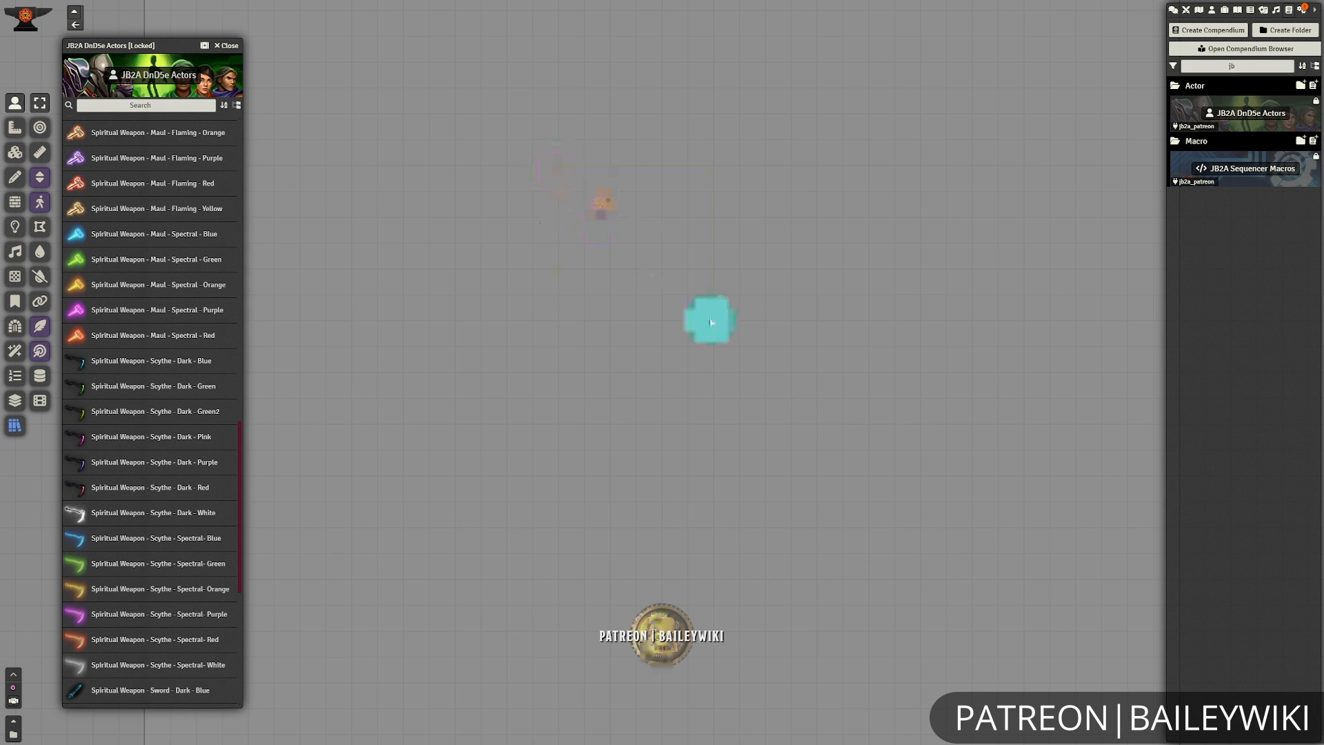
click(229, 45)
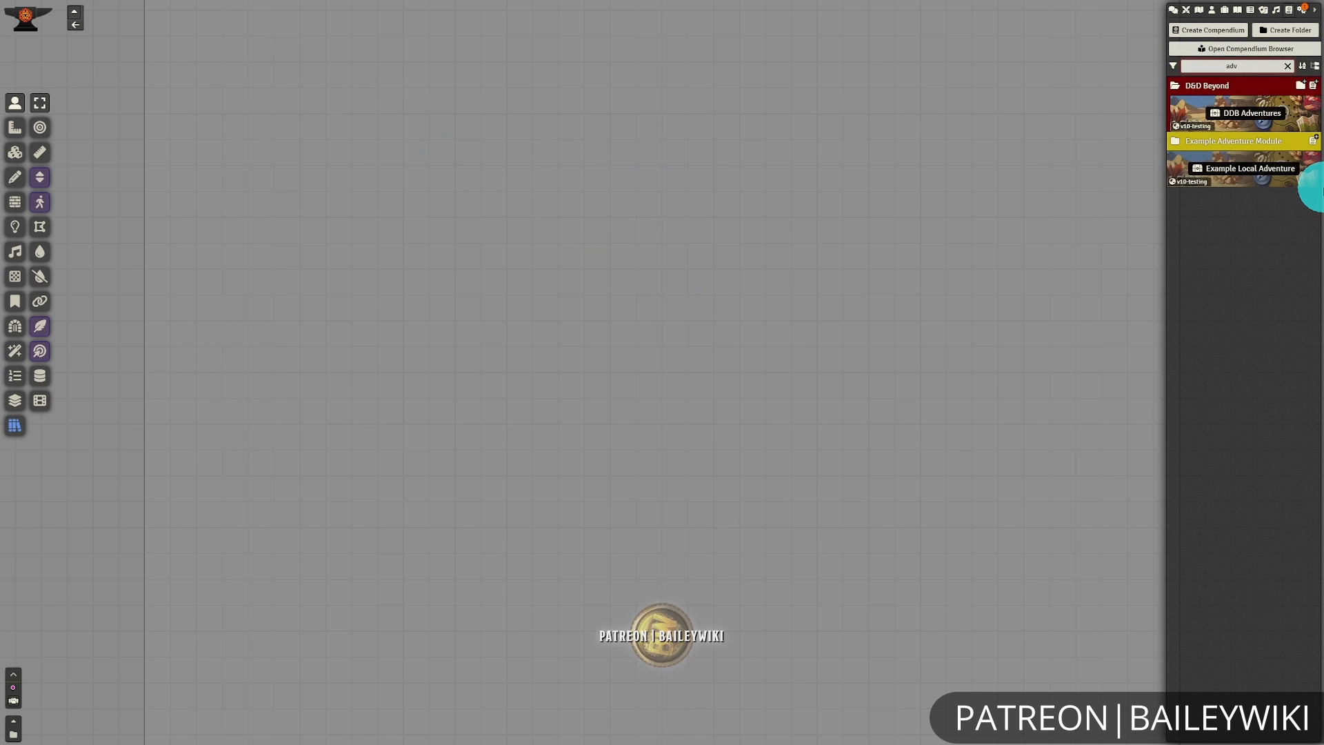
Look at Sample Adventure in the Example Local Adventure compendium, close both windows and clear the compendium filter.
click(1256, 171)
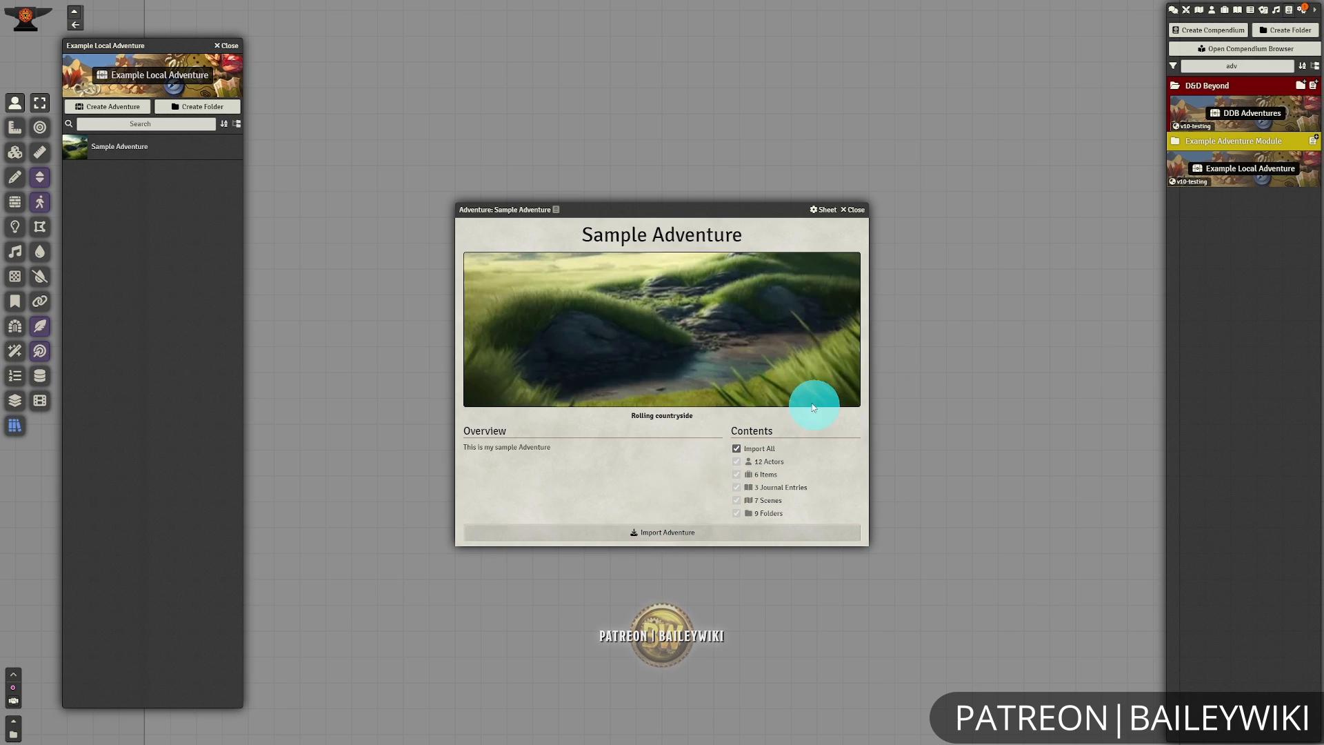
click(855, 210)
click(228, 45)
click(1294, 66)
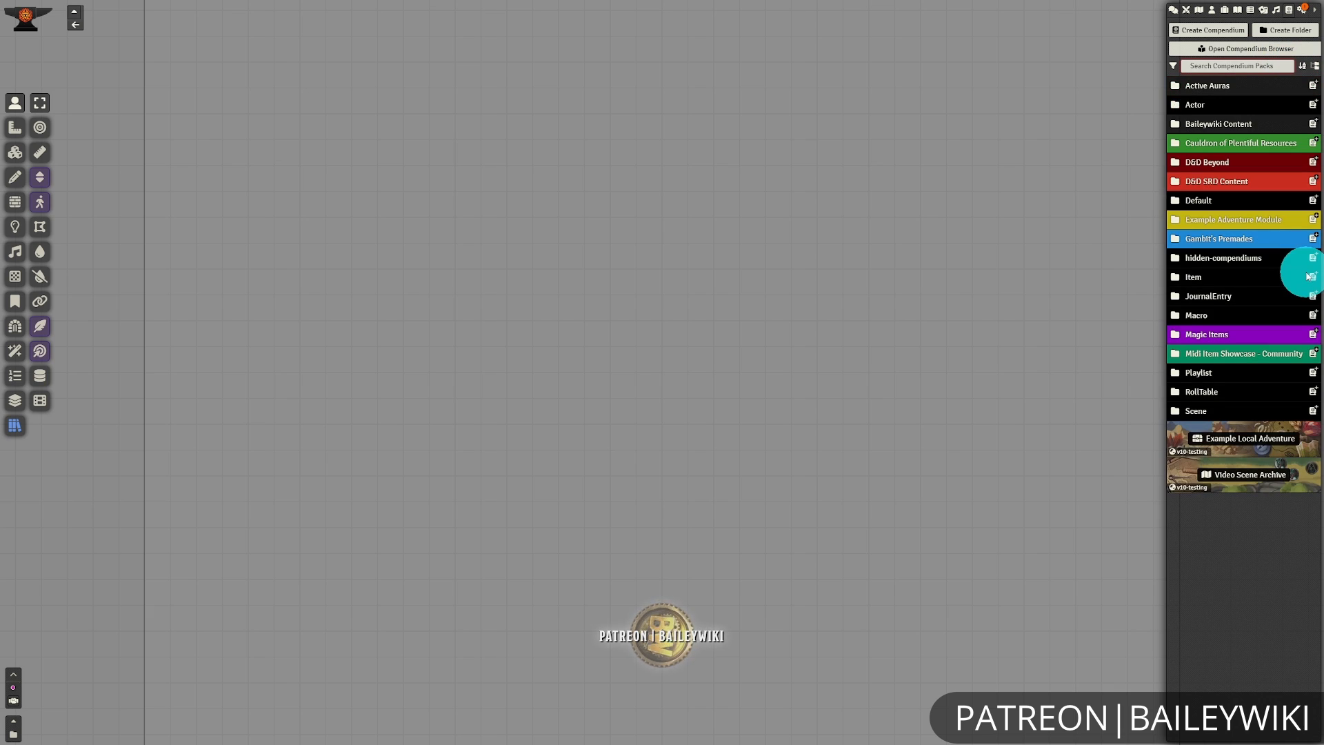
Open the Baileywiki scene browser from the Baileywiki Content scenes and browse the maps in the "may" category.
click(1244, 125)
click(1226, 169)
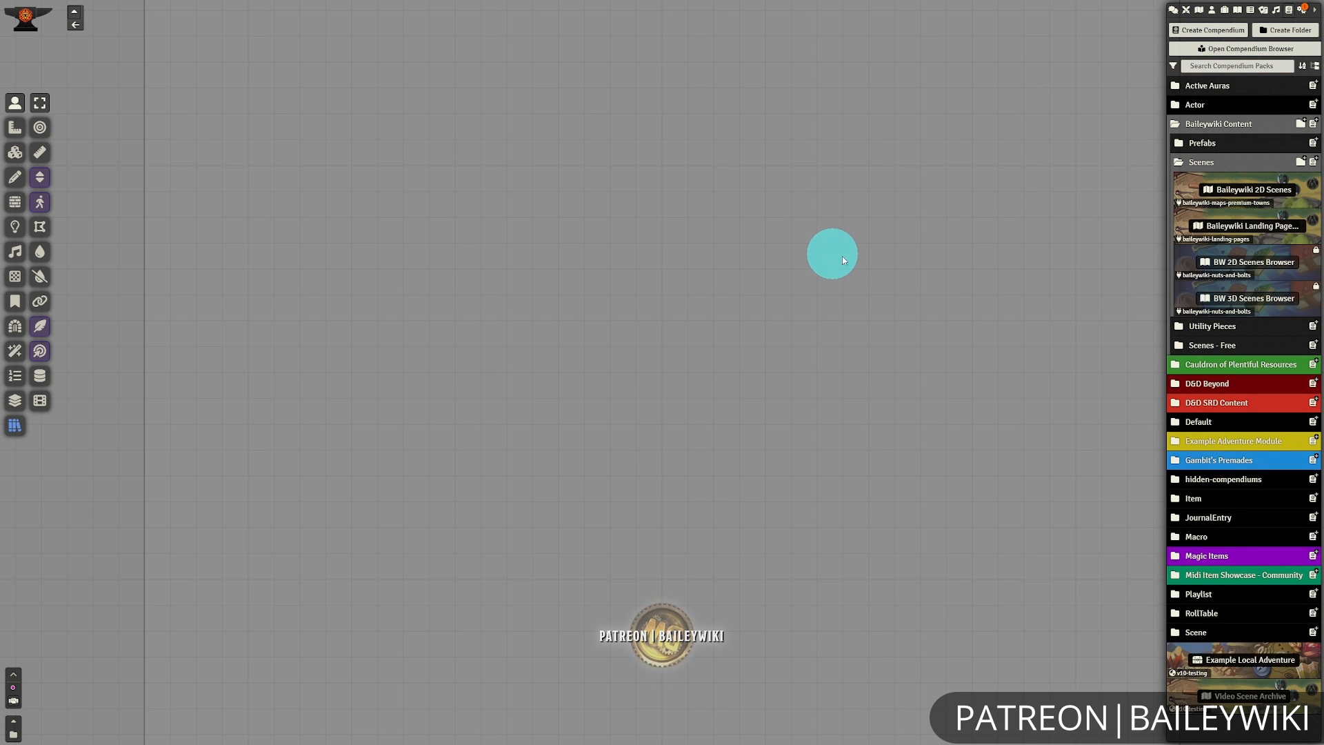
click(1280, 193)
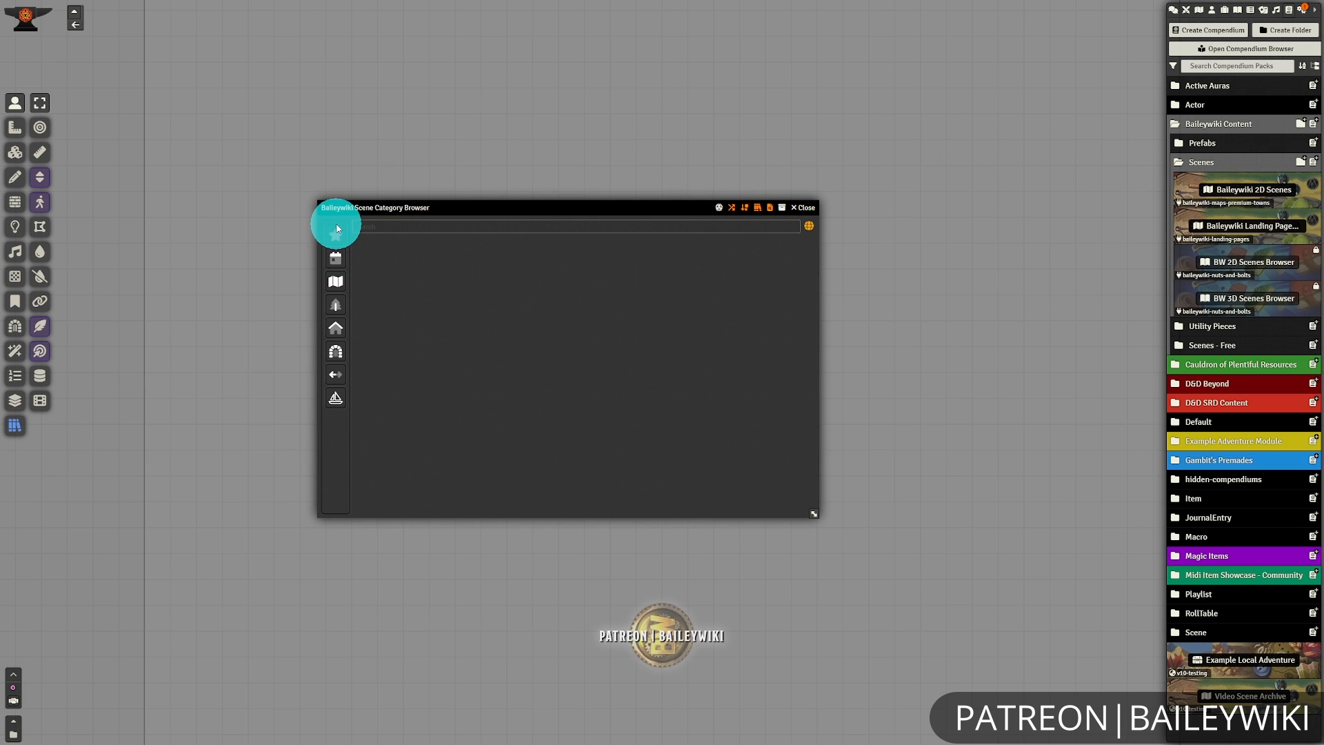
click(373, 239)
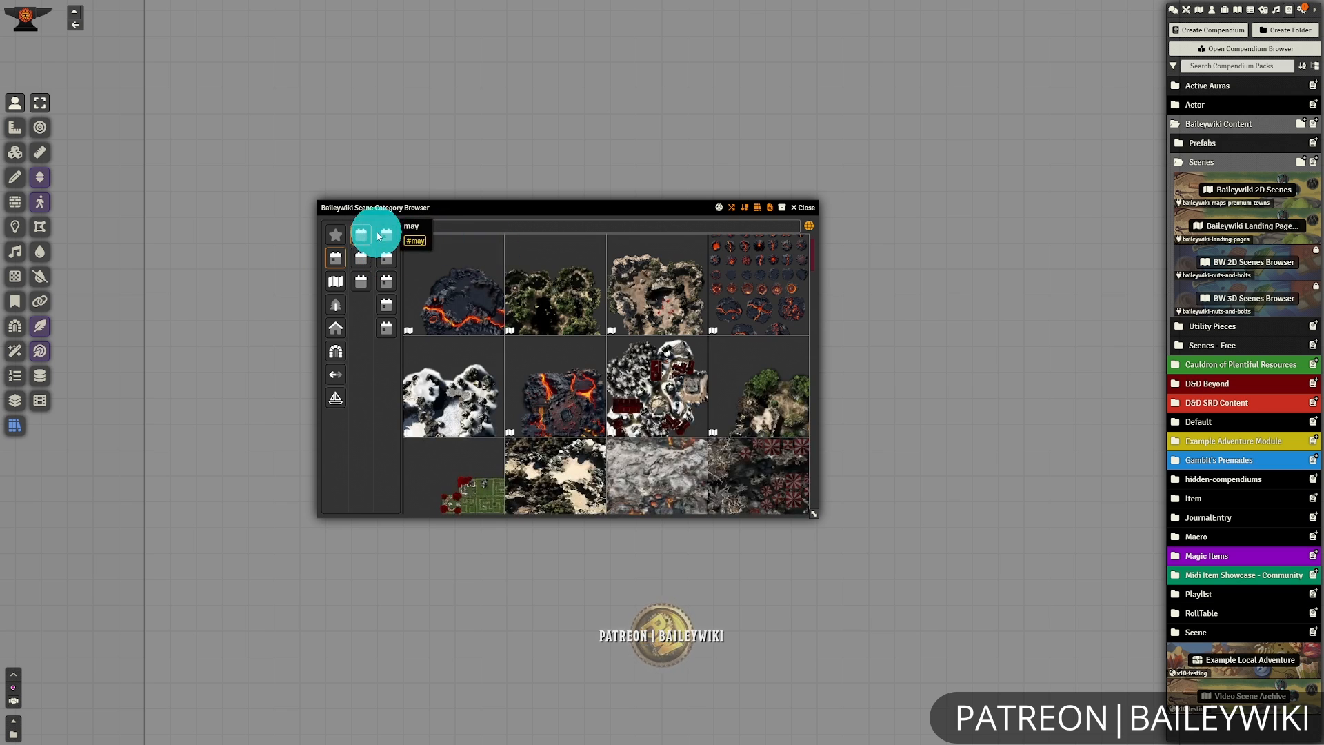
click(385, 232)
scroll(752, 380, down, 3)
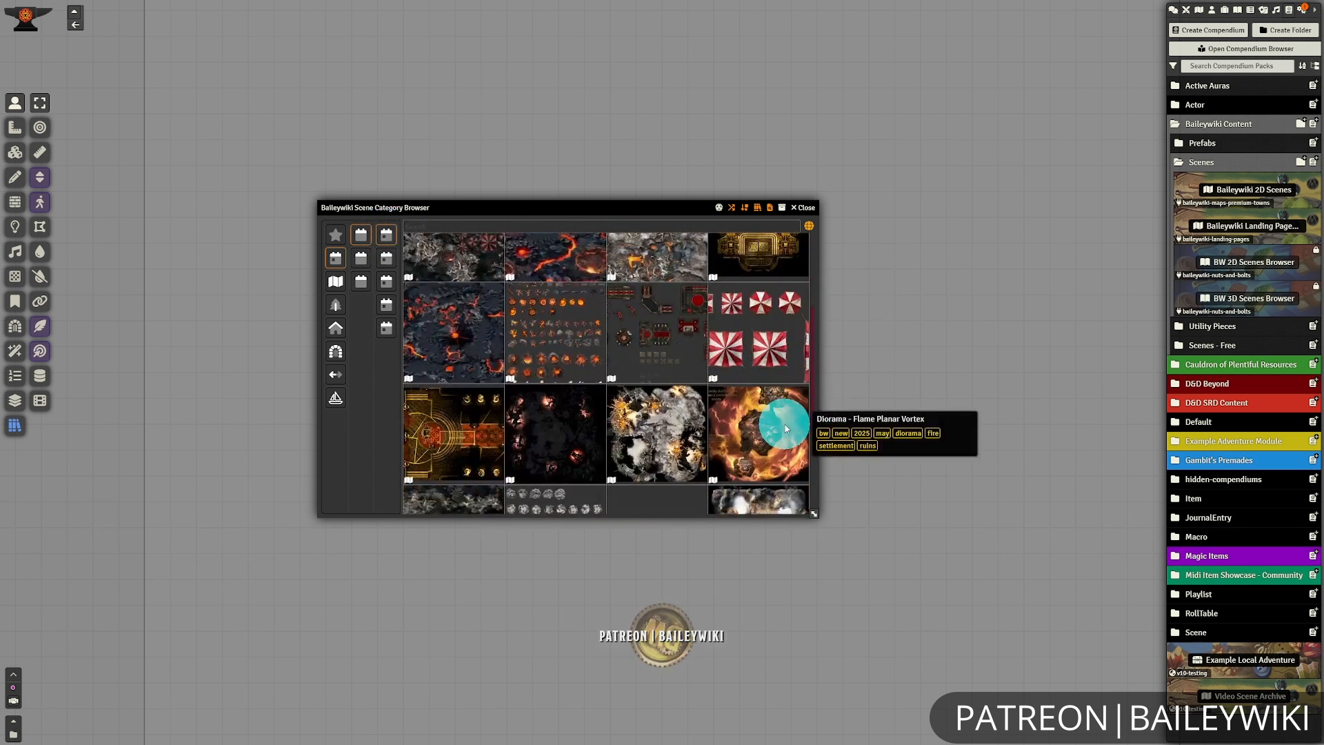
scroll(765, 379, up, 3)
scroll(733, 460, down, 3)
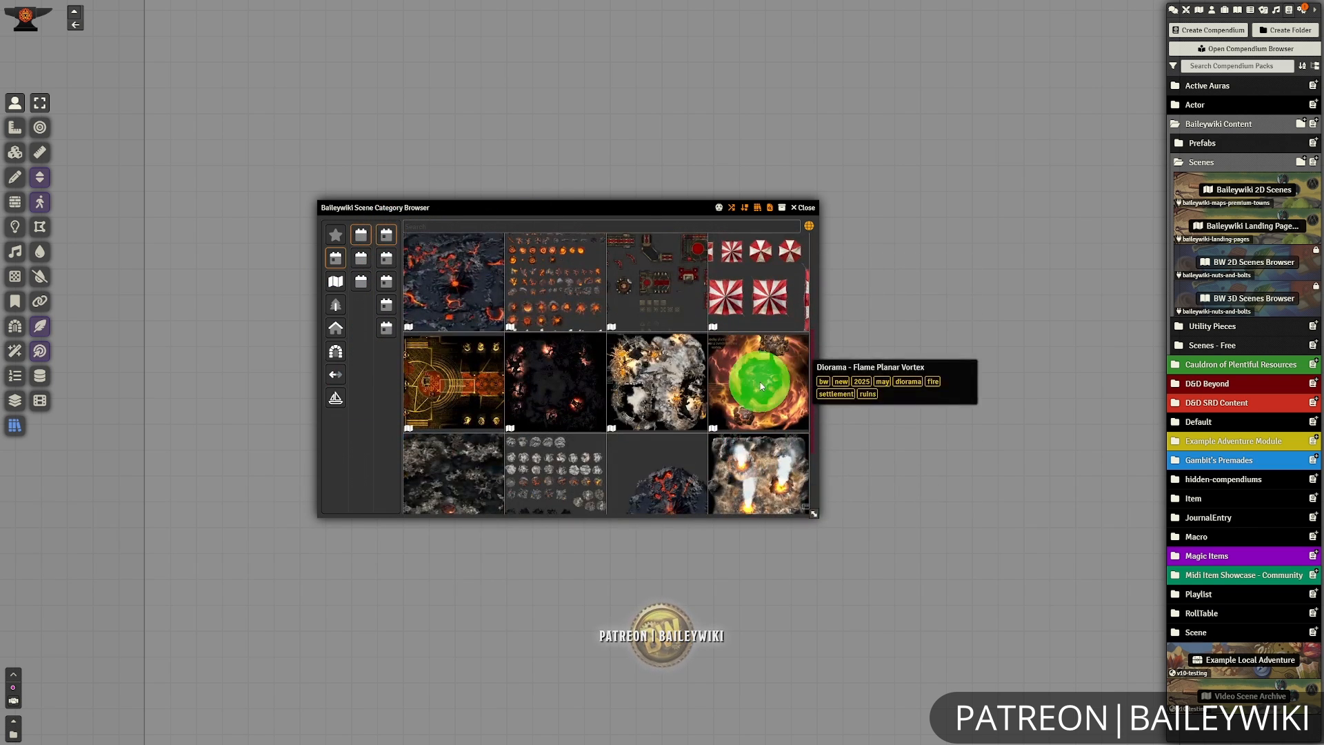
Import the Diorama - Flame Planar Vortex scene into the world and close its configuration and the scene browser.
right_click(754, 437)
click(754, 442)
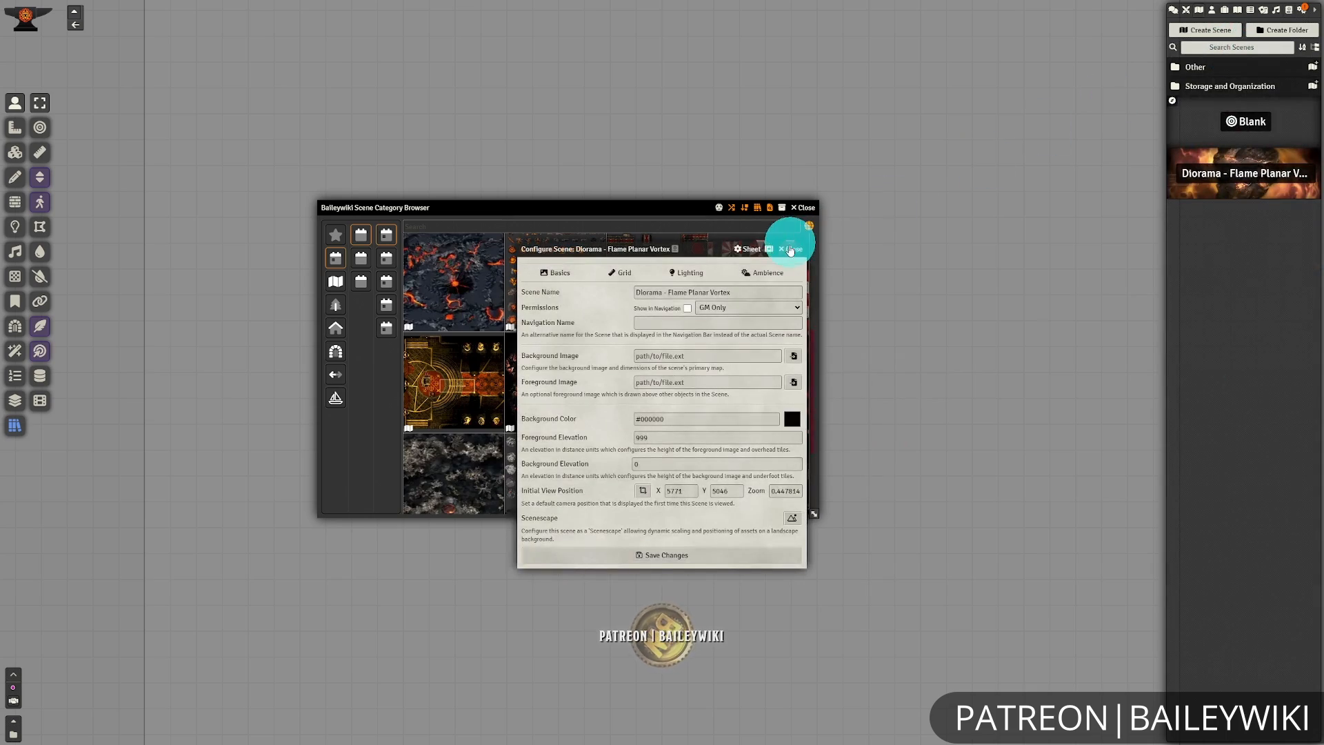
click(791, 249)
click(1211, 177)
double_click(800, 207)
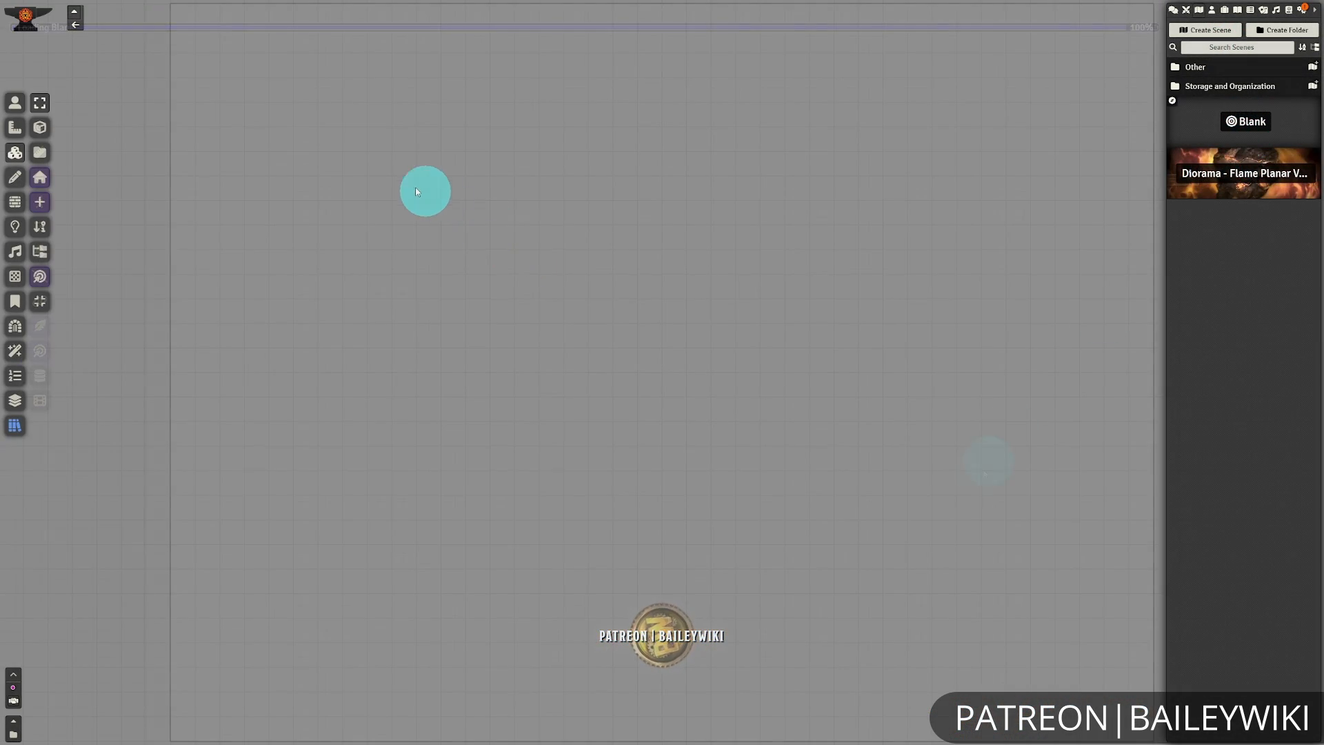
Place Facade Tent Military Colorable 01 on the scene from the Military Tents presets in BW Prefabs 01 - Buildings and Facades.
click(12, 432)
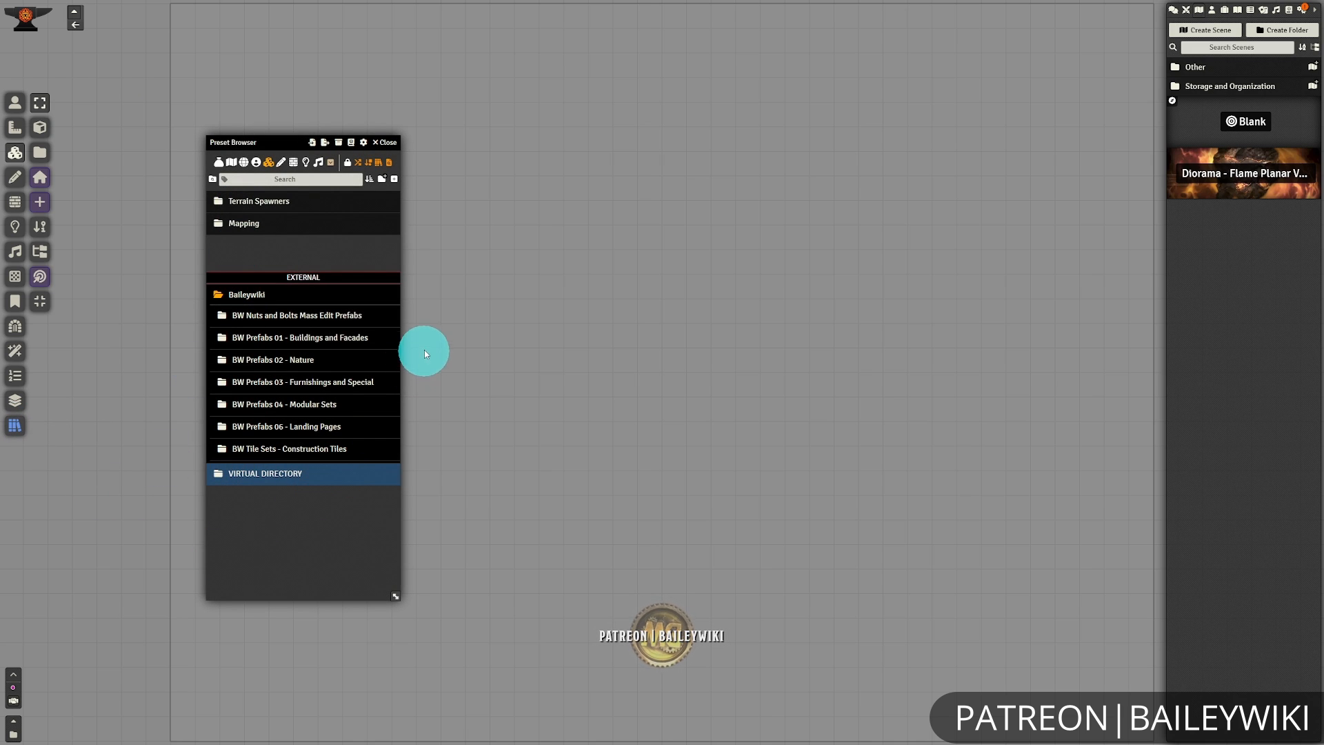
click(343, 340)
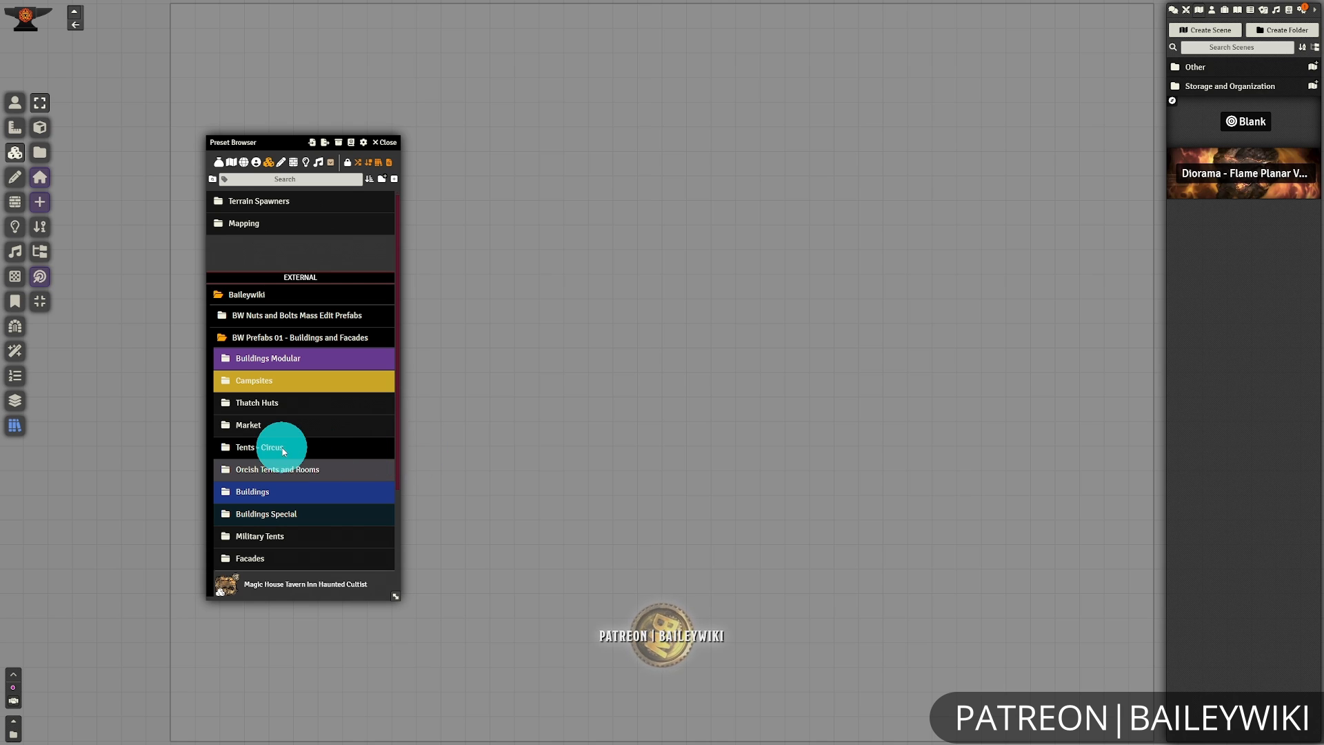
scroll(359, 435, down, 1)
click(297, 484)
scroll(370, 434, down, 4)
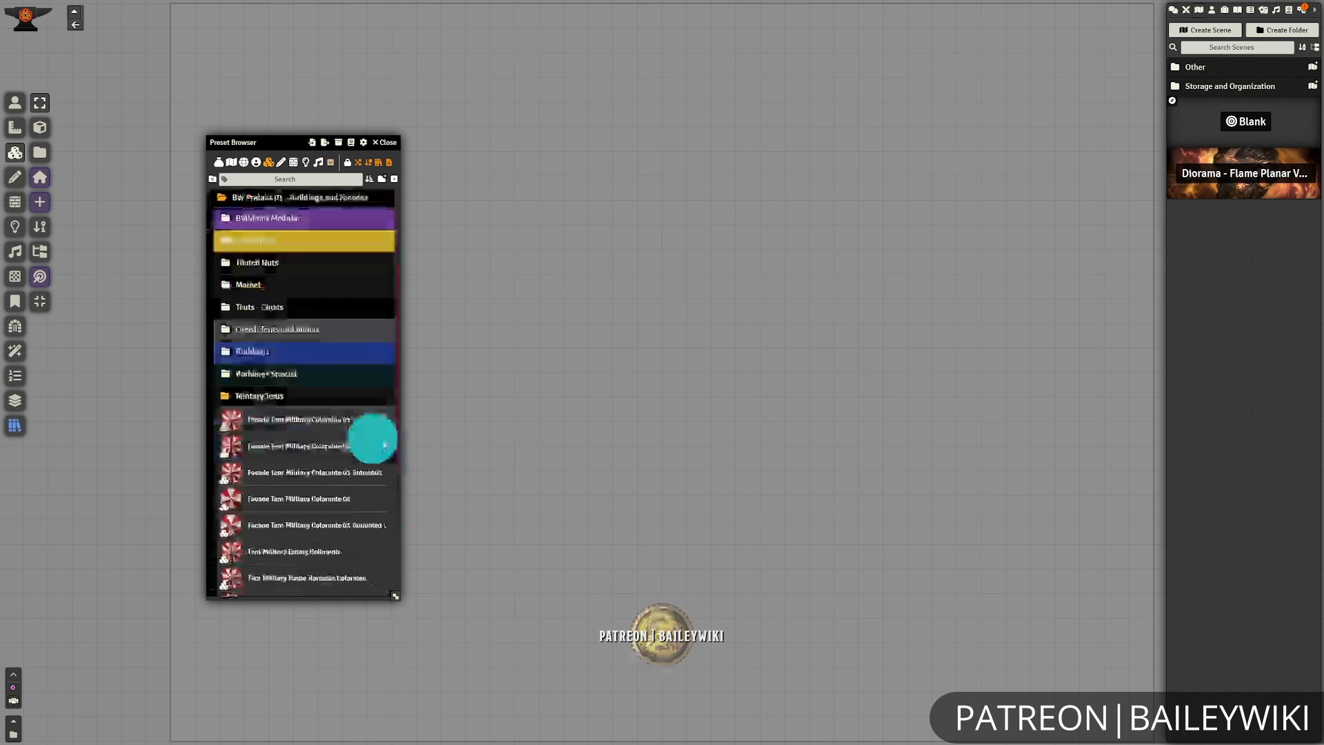
click(324, 302)
click(671, 262)
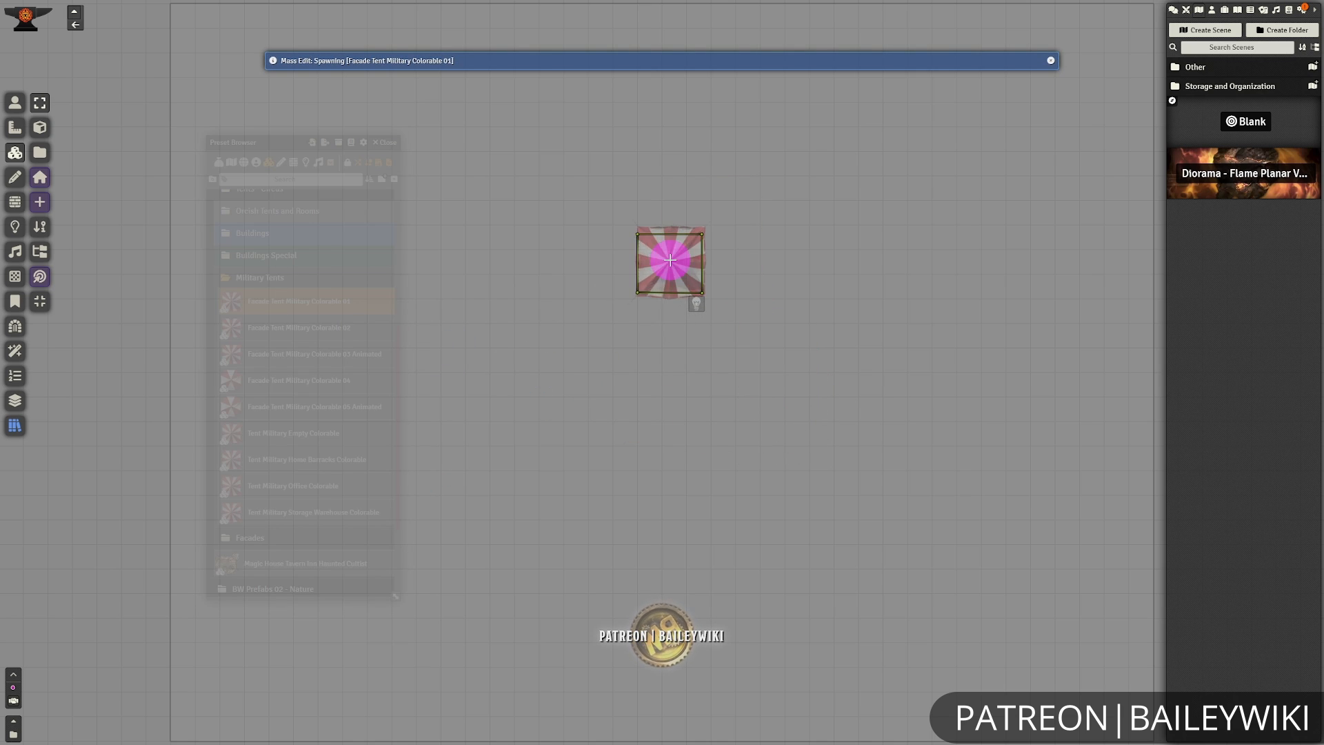
click(777, 367)
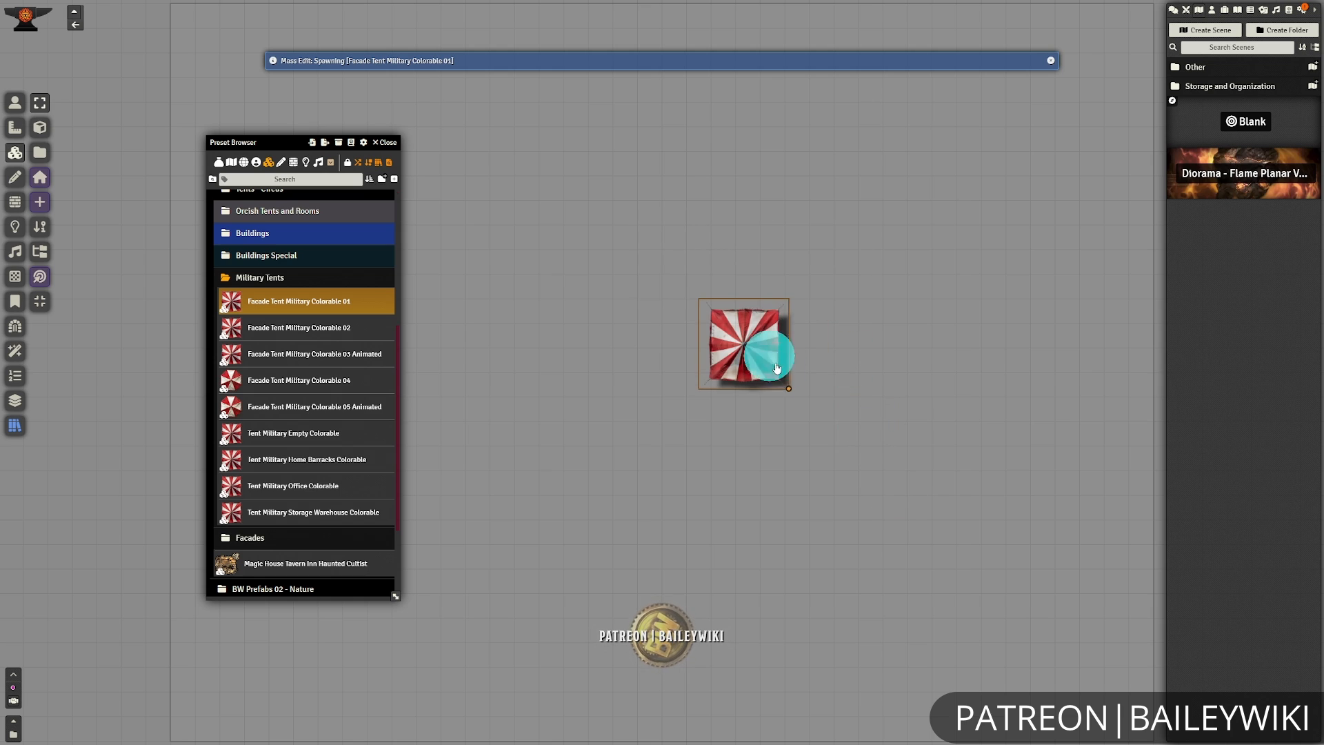
scroll(301, 333, up, 5)
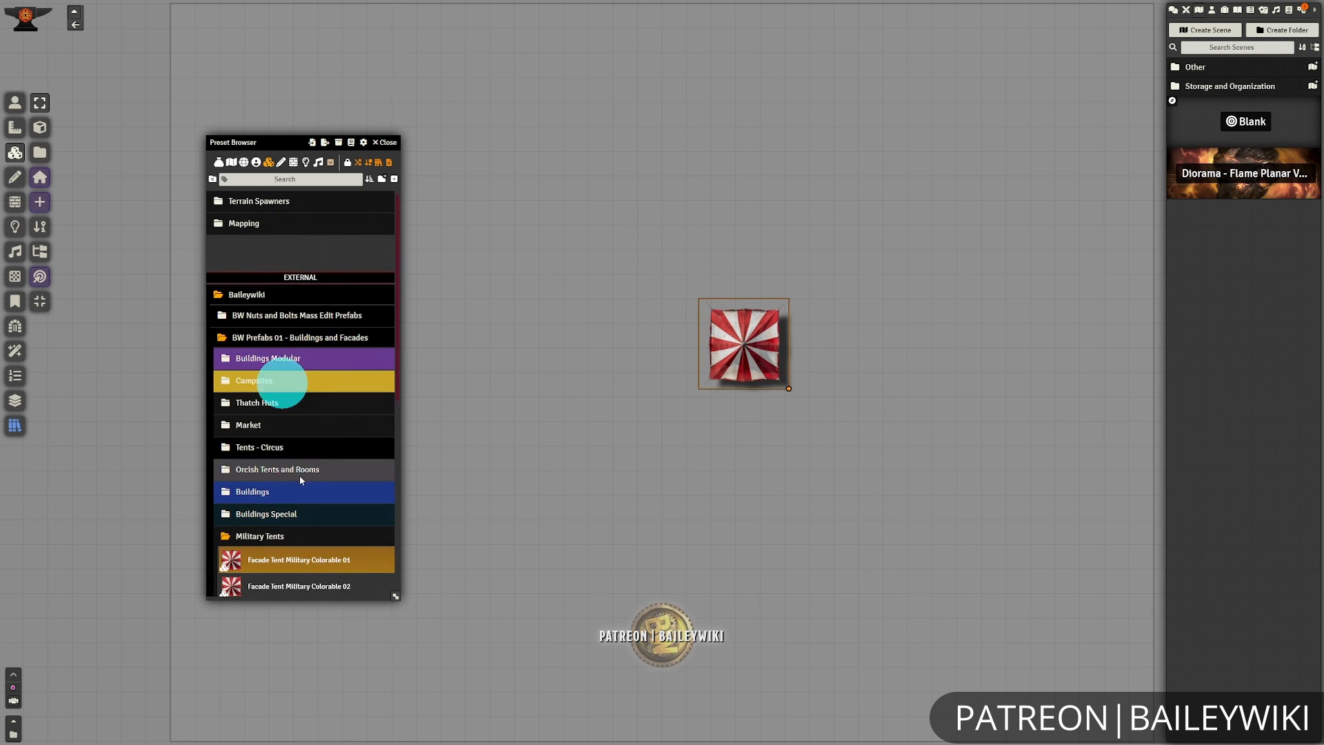
scroll(288, 579, down, 3)
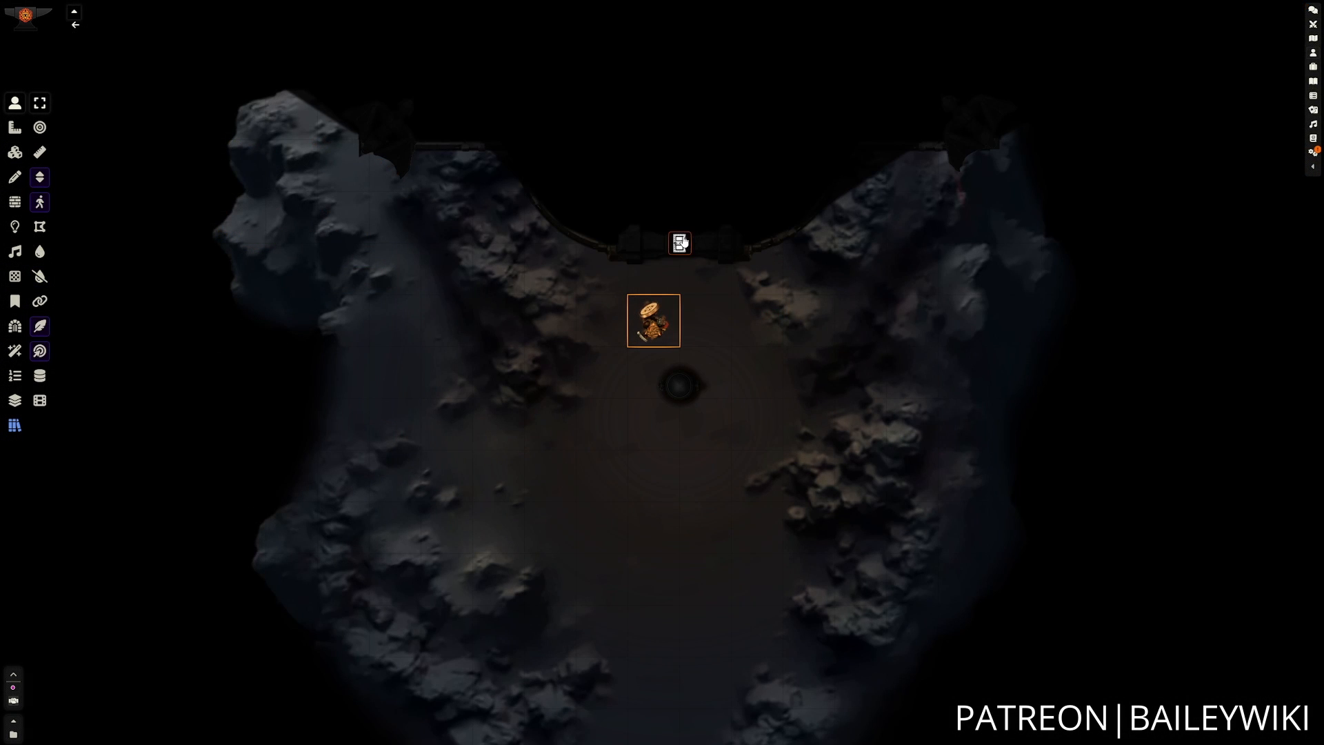
Open the building's entrance door and walk the character token north into the red-carpeted hall.
click(683, 242)
key(w)
key(w)
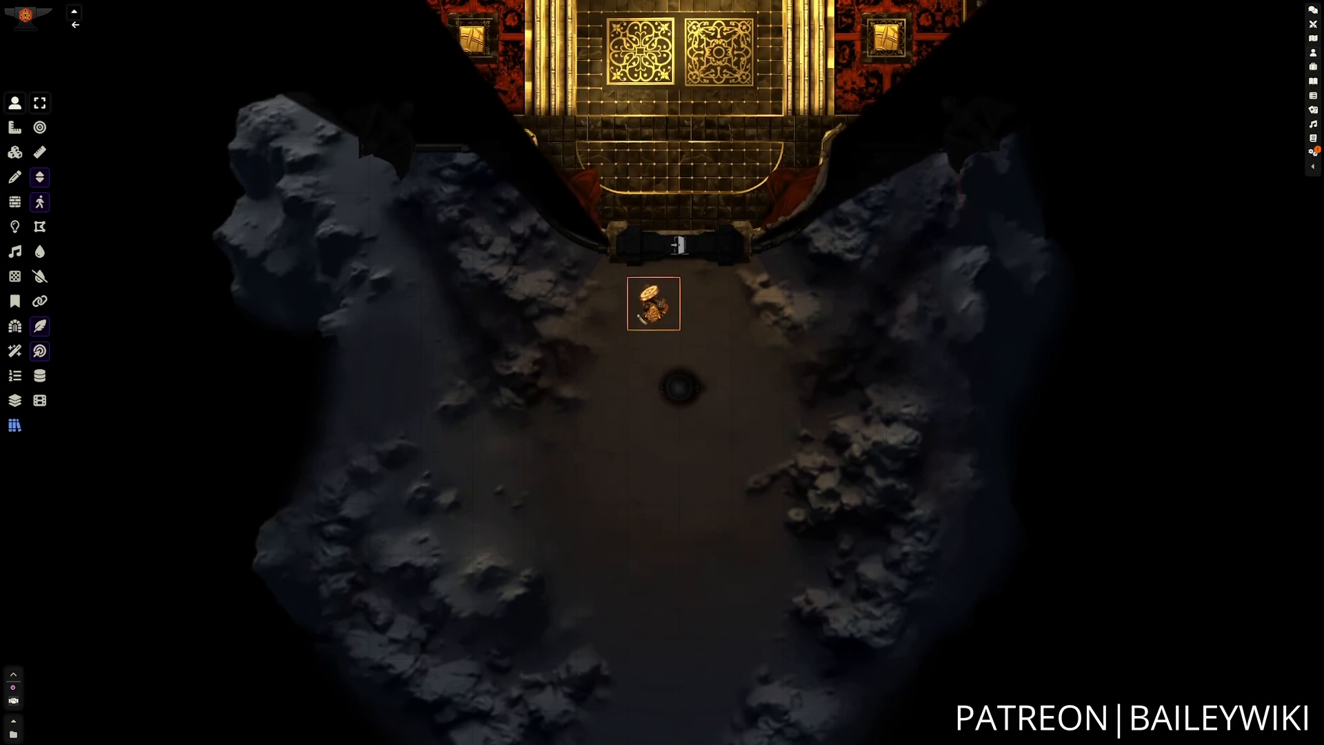
key(w)
key(w)
key(w)
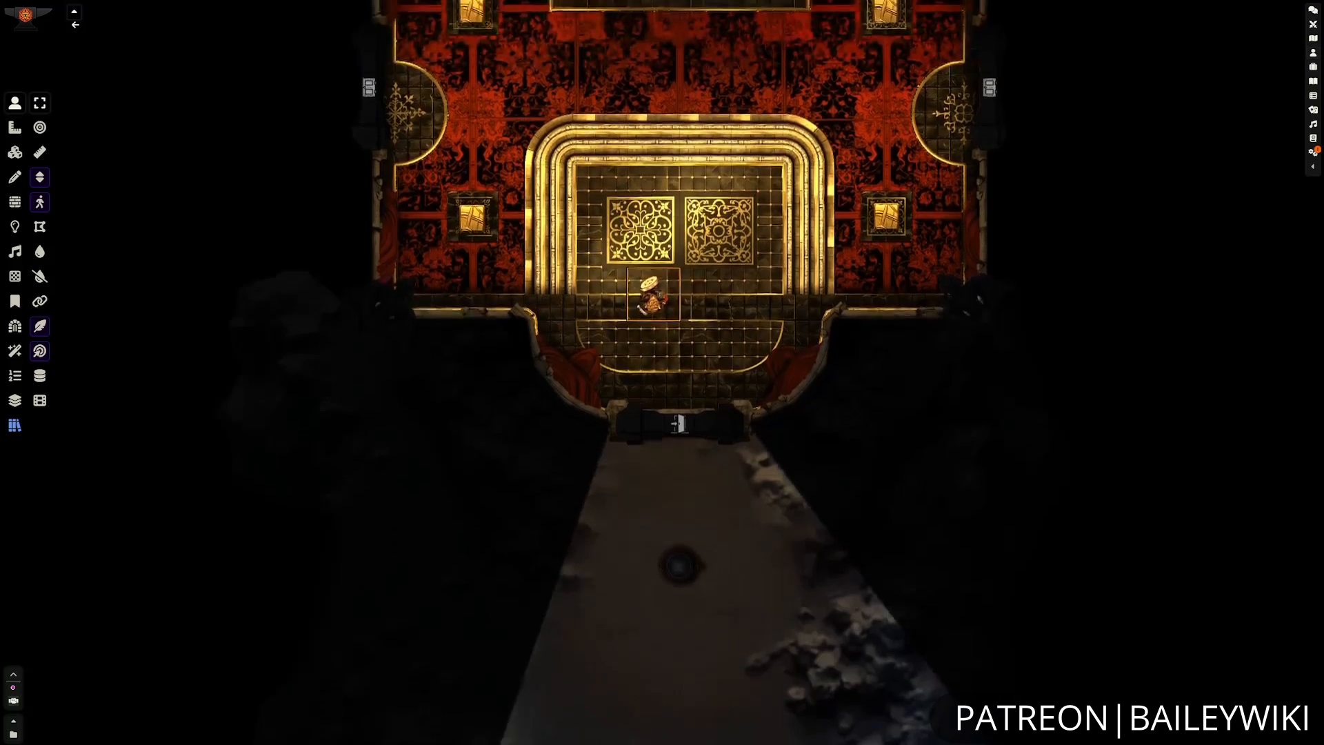
key(w)
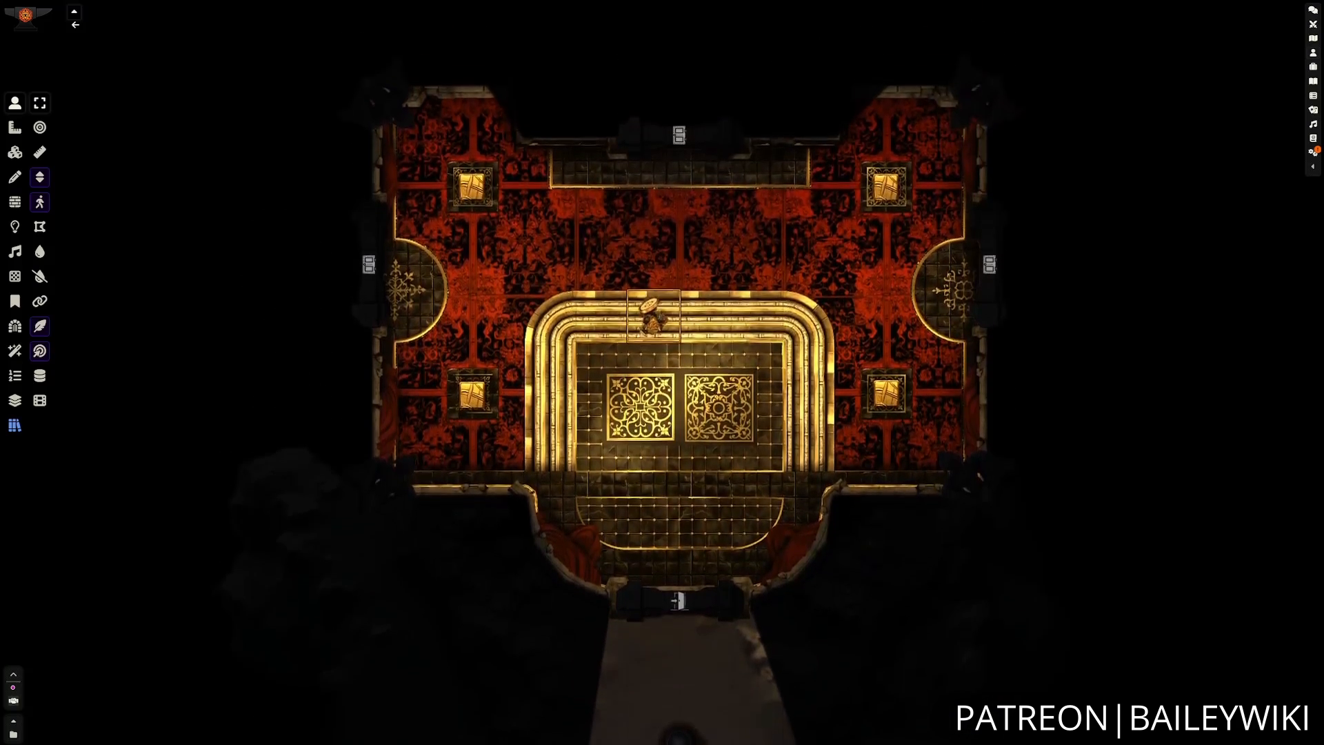
Walk the token east across the hall to the semicircular landing and open the east door.
key(d)
key(d)
key(w)
key(d)
key(d)
key(d)
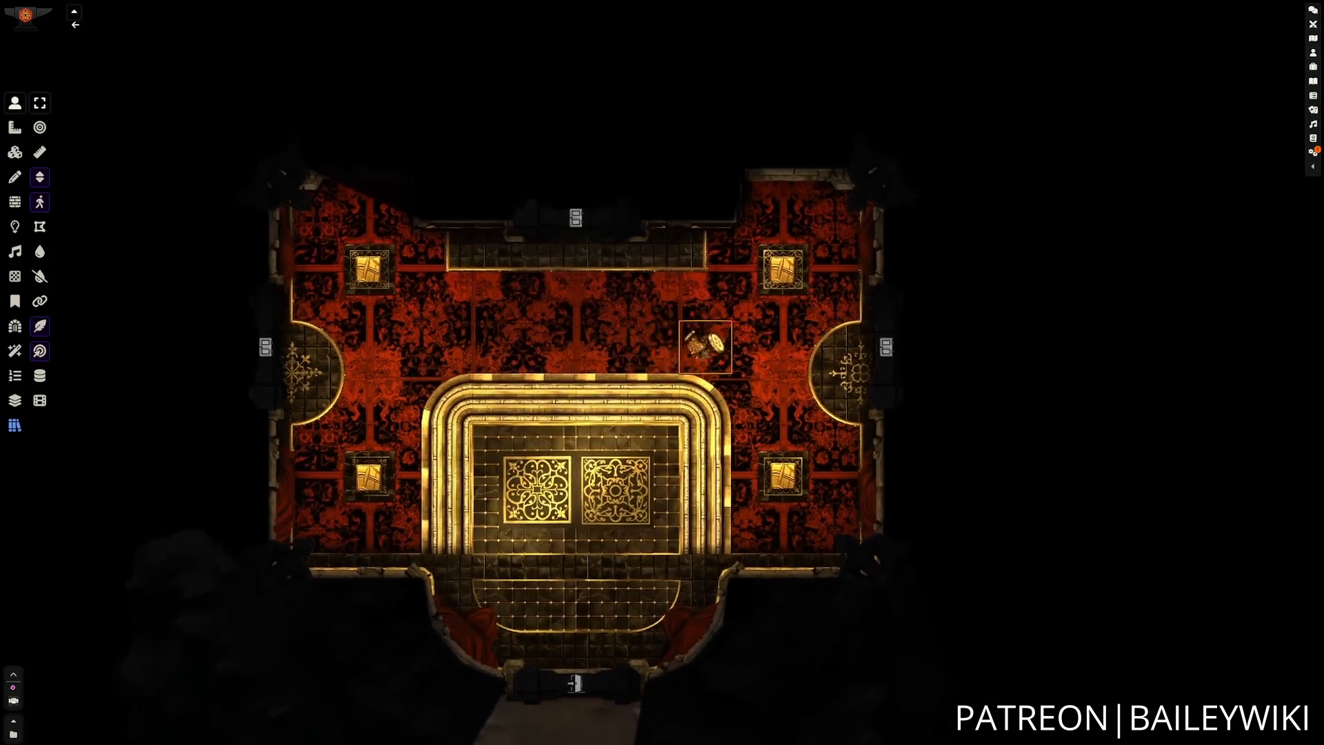
key(d)
key(d)
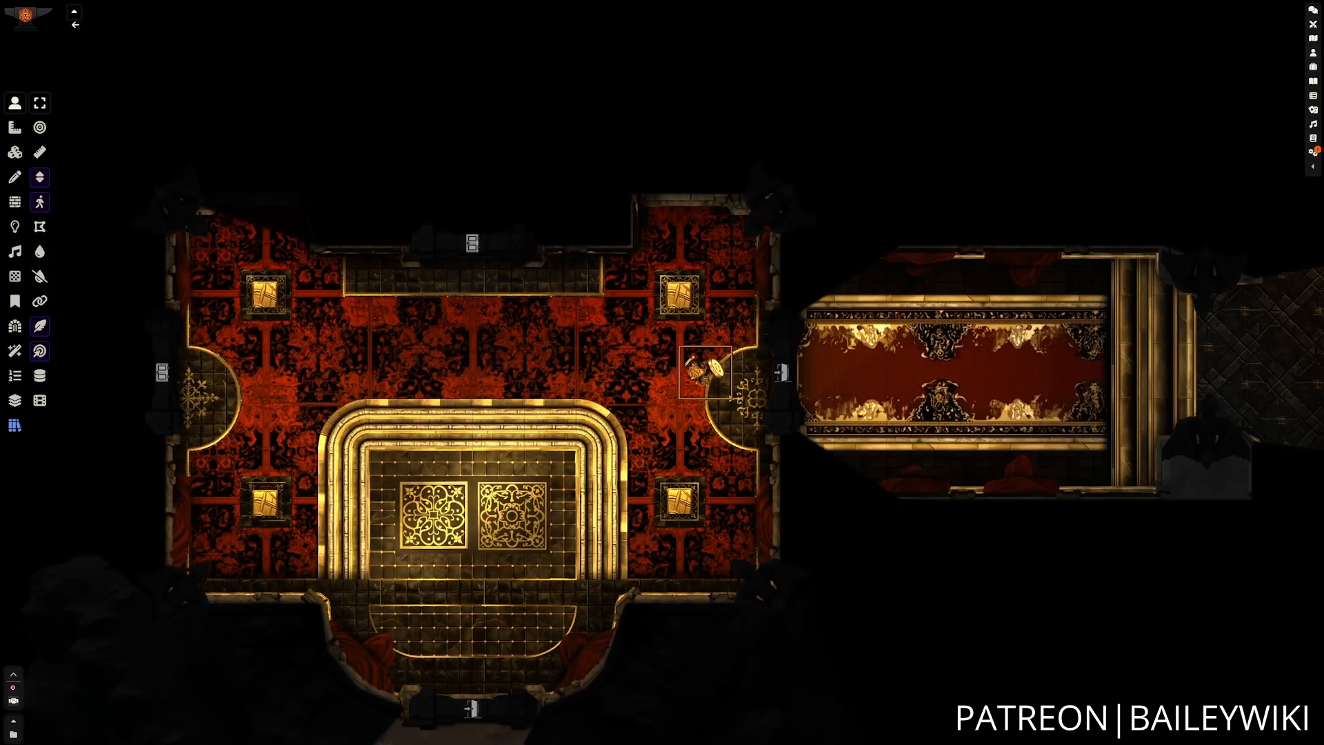
Walk the token east through the red-carpeted corridor into the dark tiled room at its far end.
key(d)
key(d)
key(d)
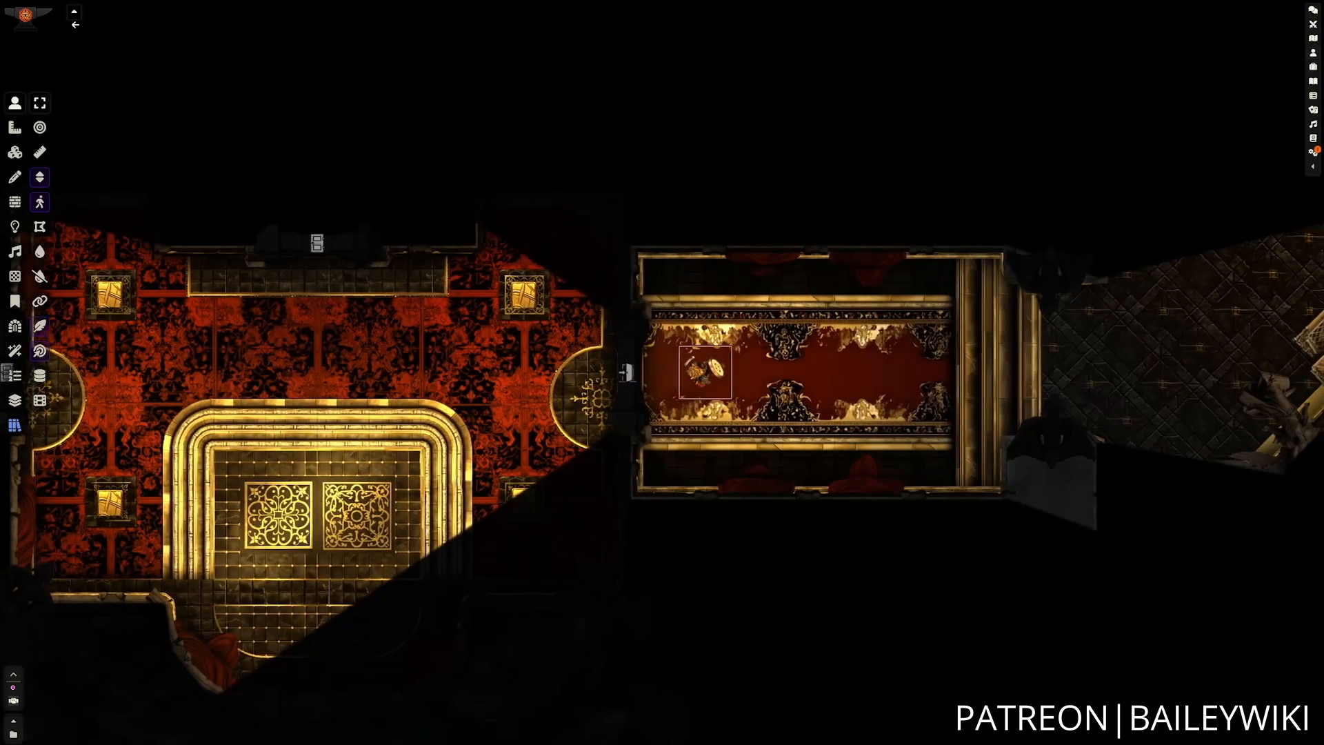
key(d)
key(d)
key(d)
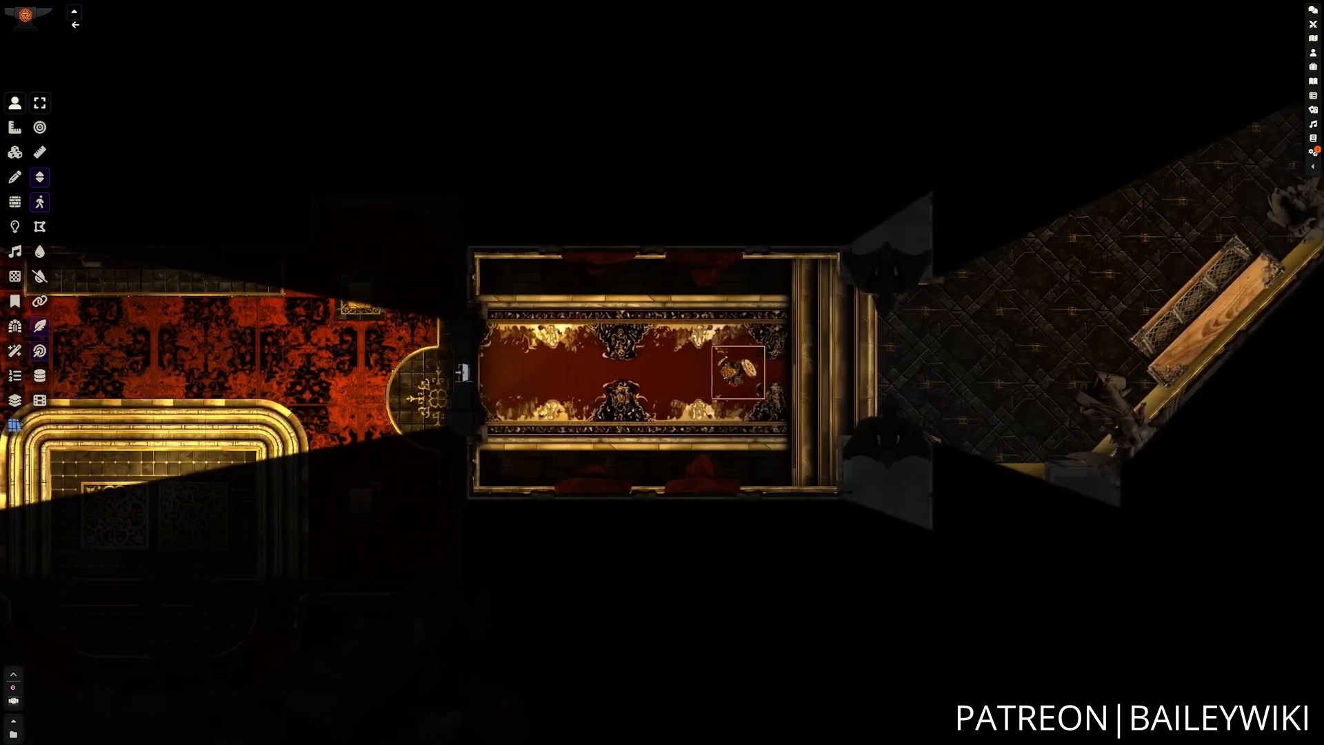
key(d)
key(d)
key(d)
key(d)
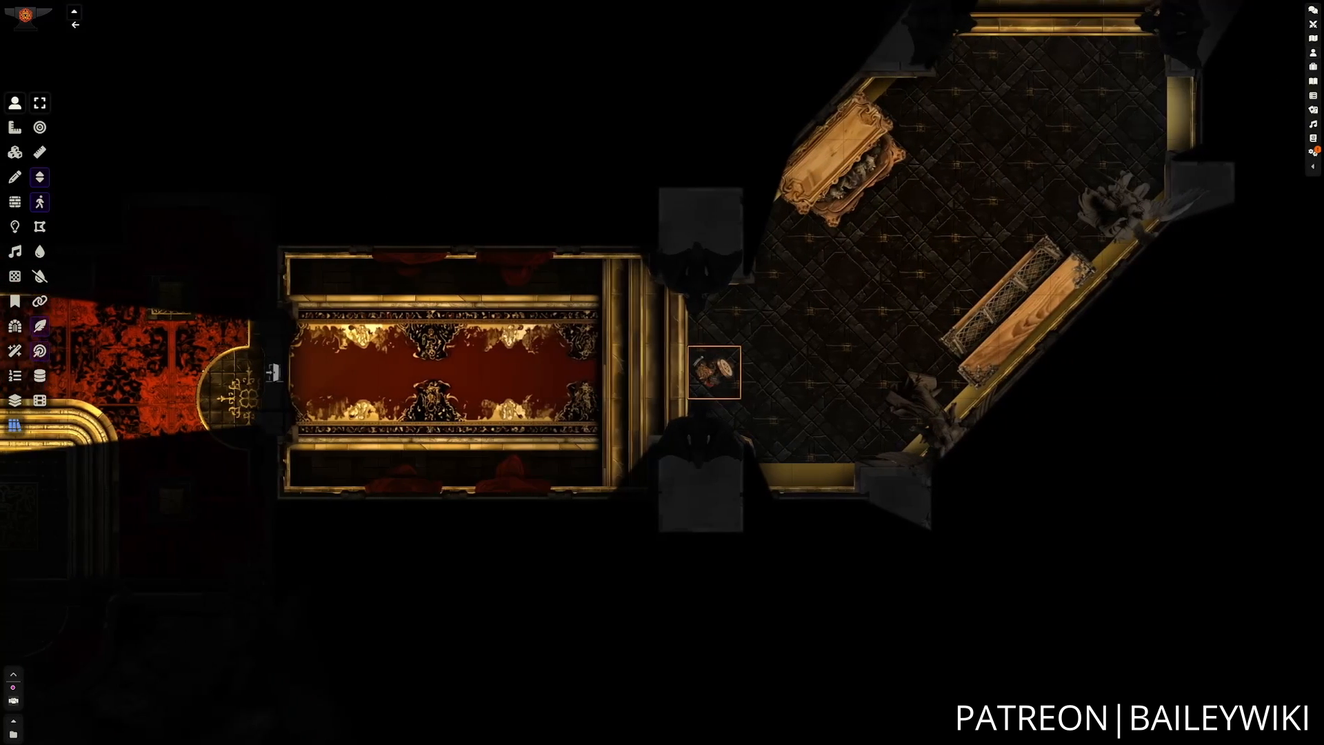
Walk the character token northeast across the dark tiled room to the foot of its north steps.
key(w)
key(d)
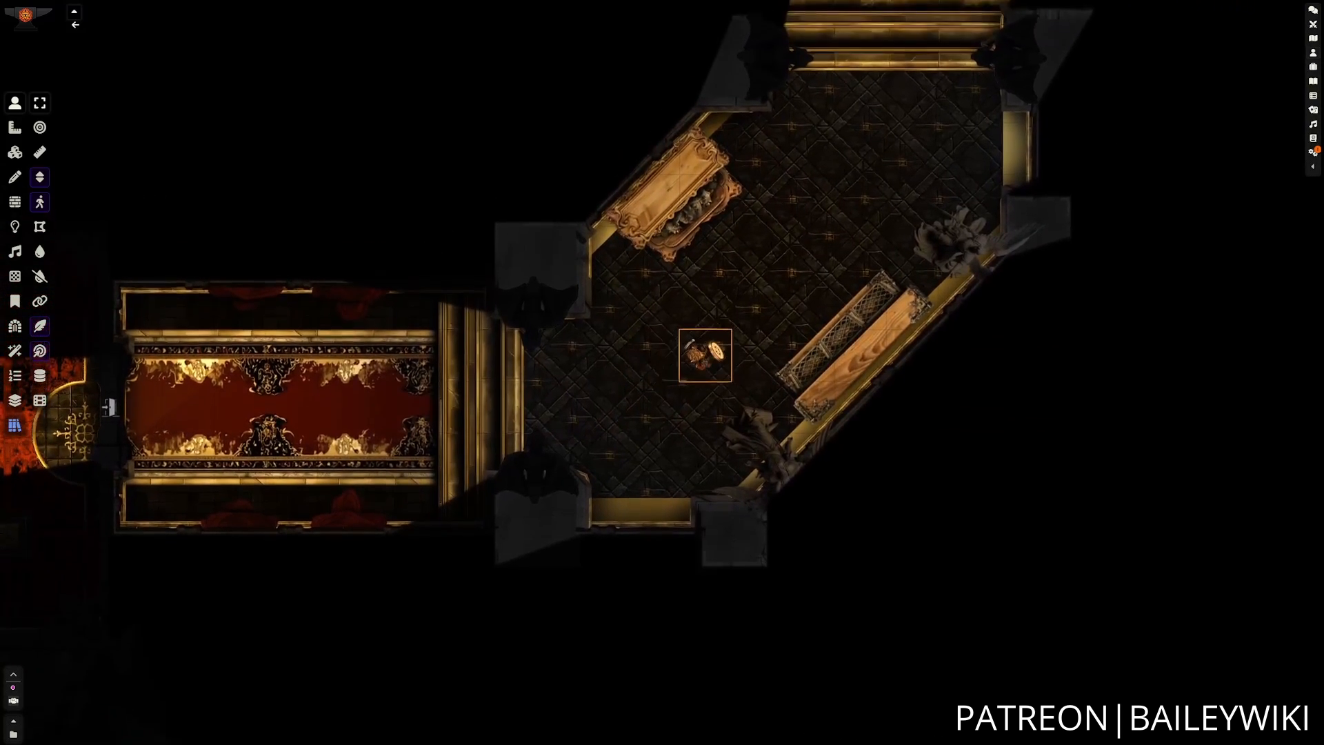
key(w)
key(d)
key(w)
key(d)
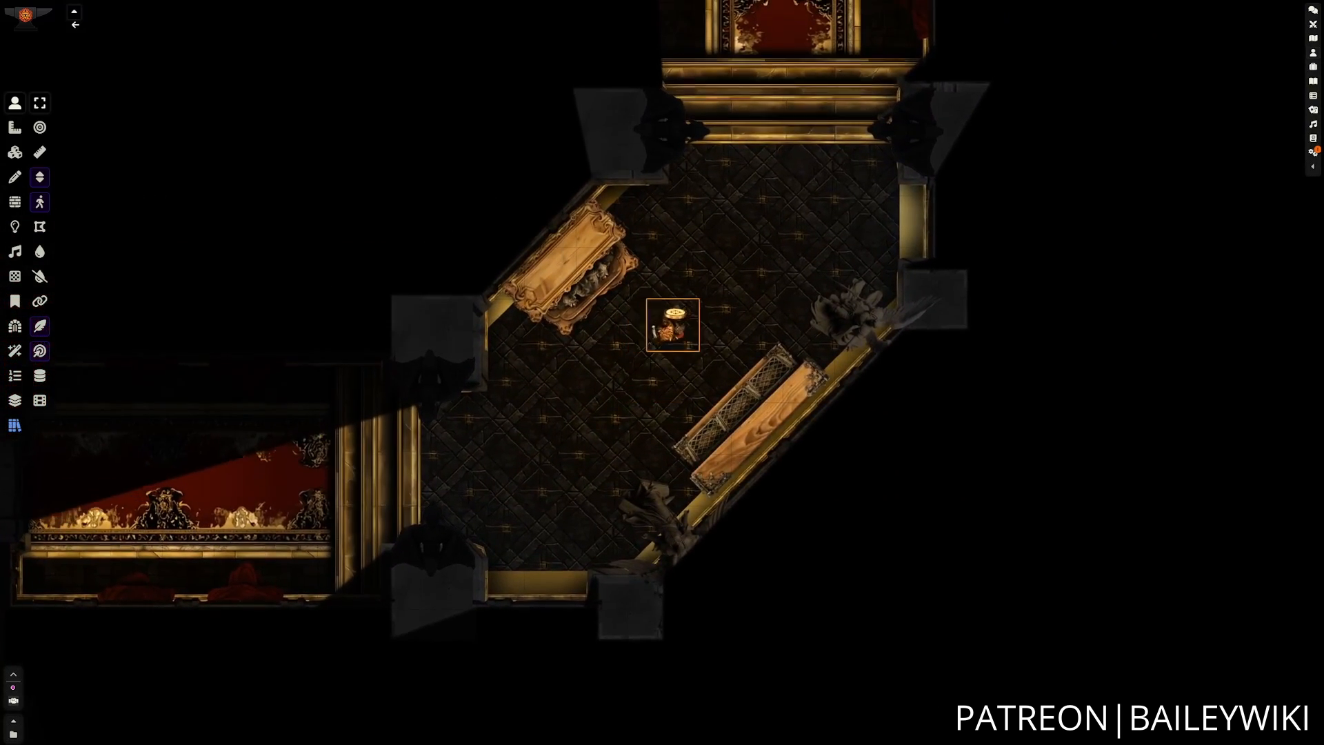
key(w)
key(d)
key(w)
key(w)
key(w)
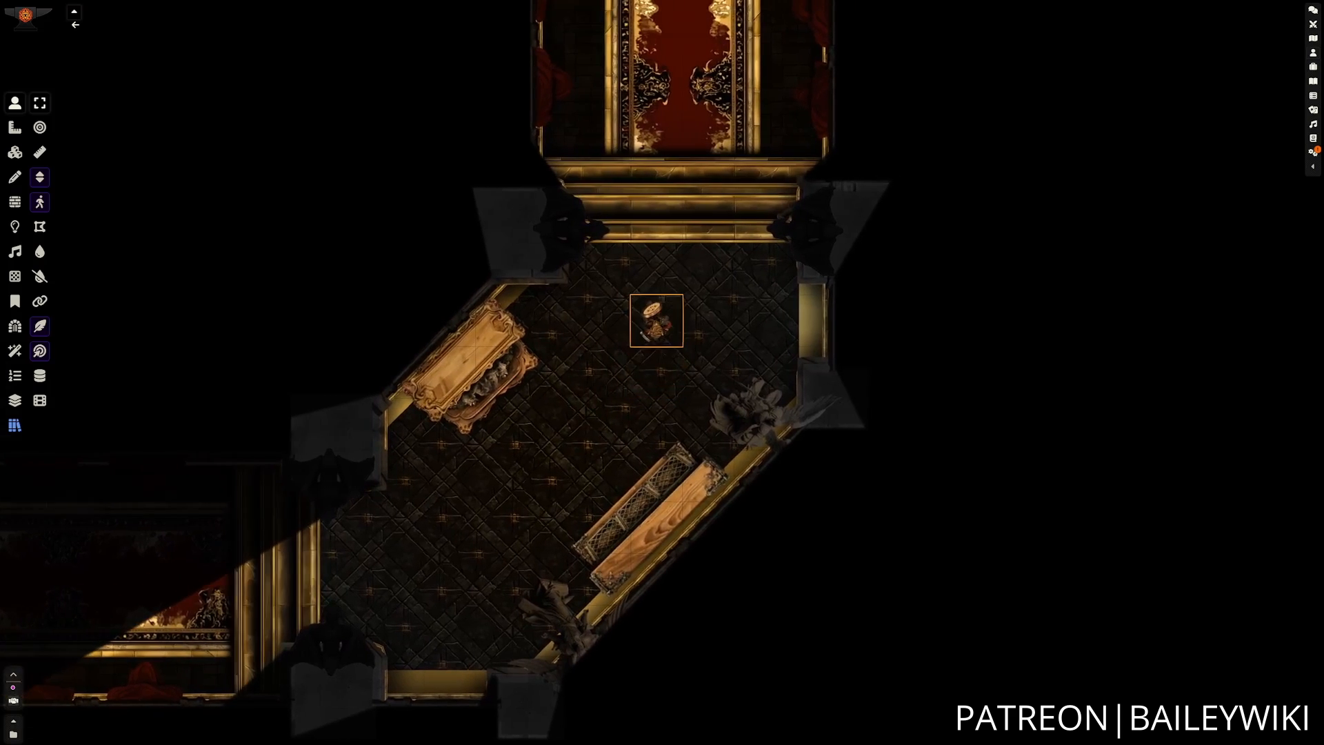
Walk the token north through the red-carpeted corridor, open its end door and enter the round dining room.
key(w)
key(w)
key(w)
key(w)
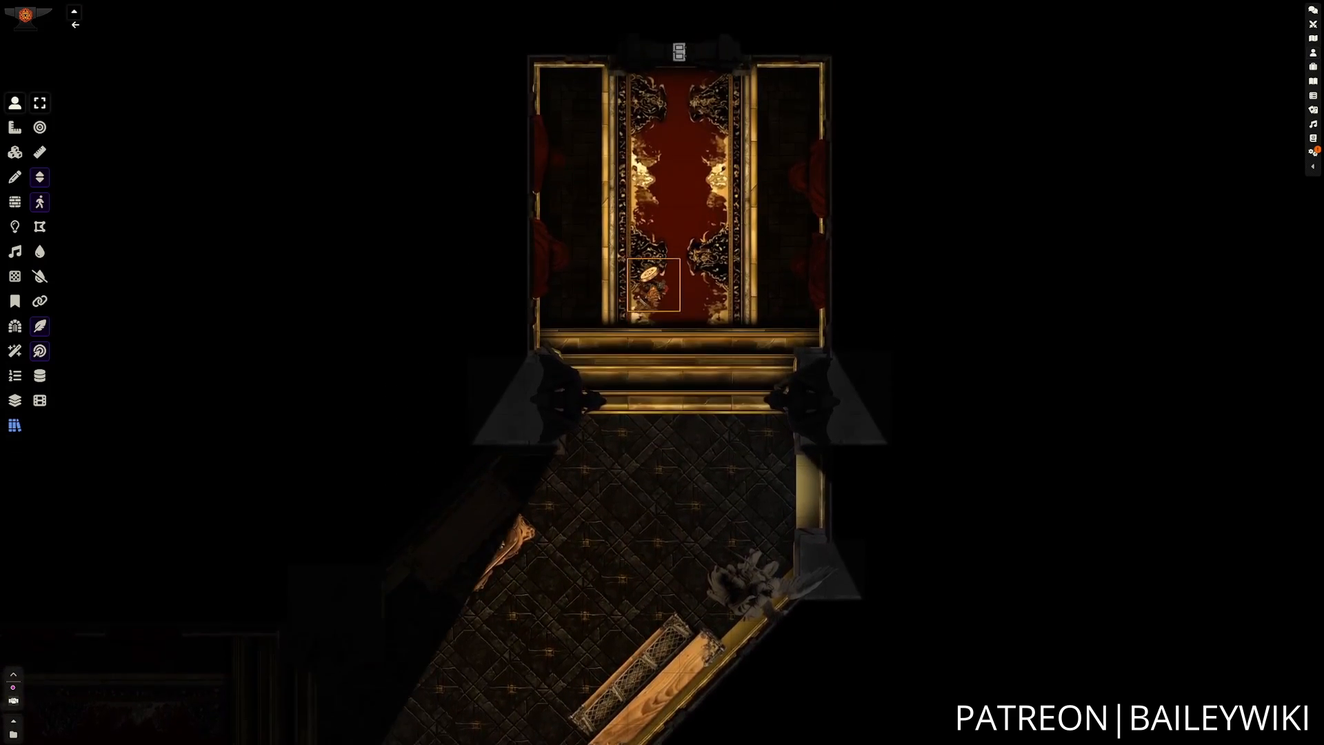
key(w)
key(w)
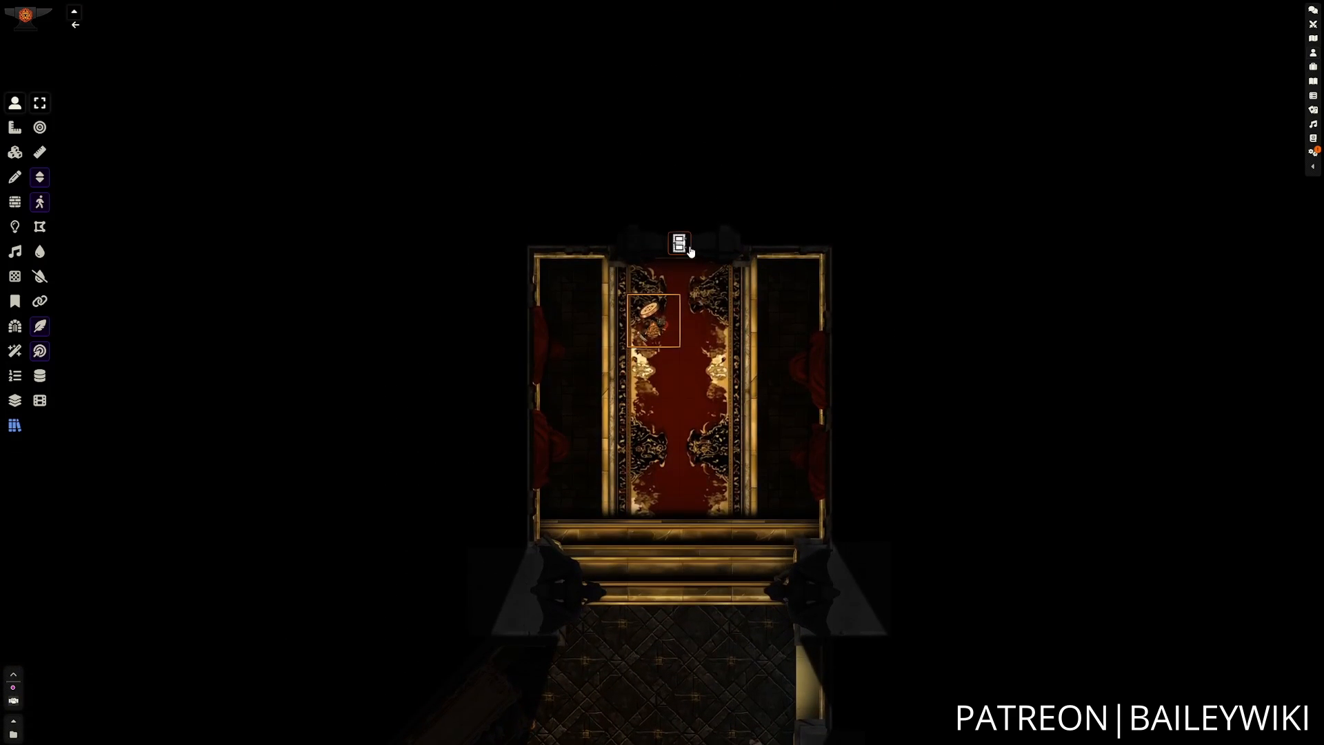
key(w)
key(w)
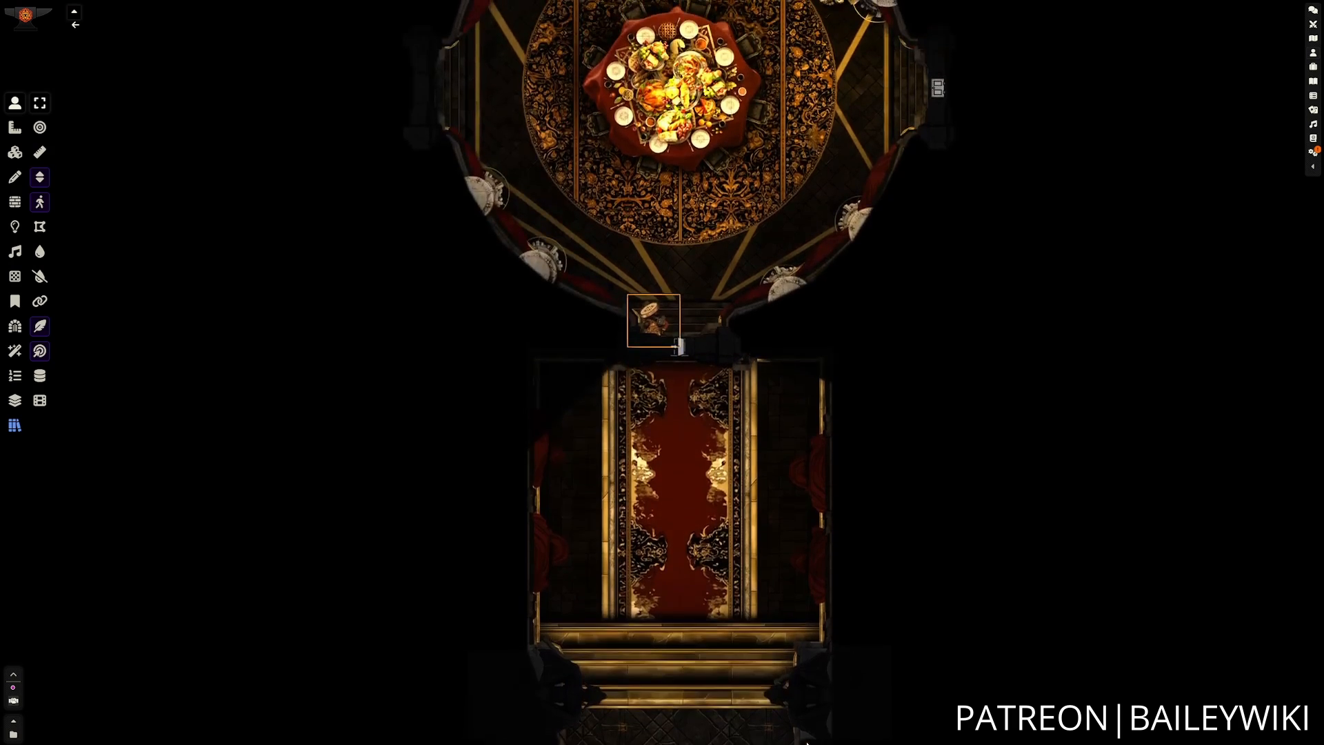
Walk the token around the southeast side of the banquet table to the rug's east edge.
key(d)
key(d)
key(w)
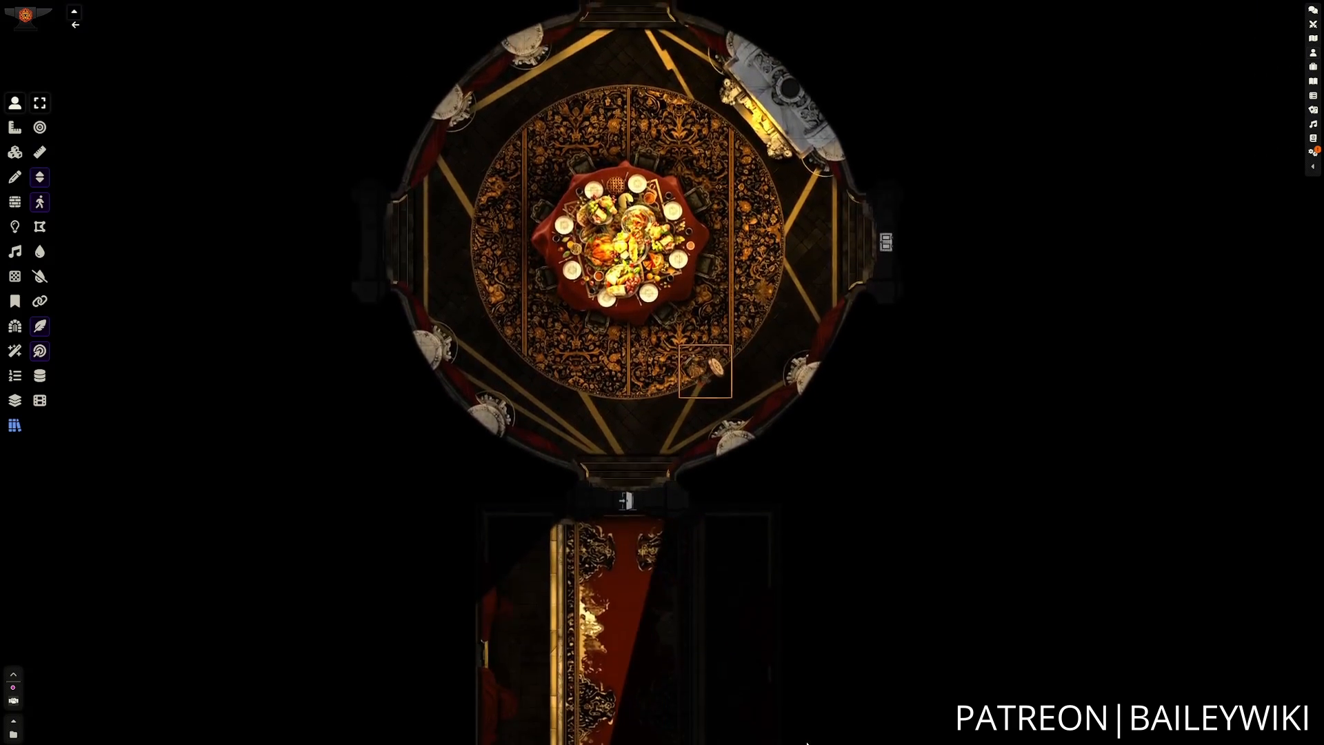
key(d)
key(w)
key(w)
key(w)
key(w)
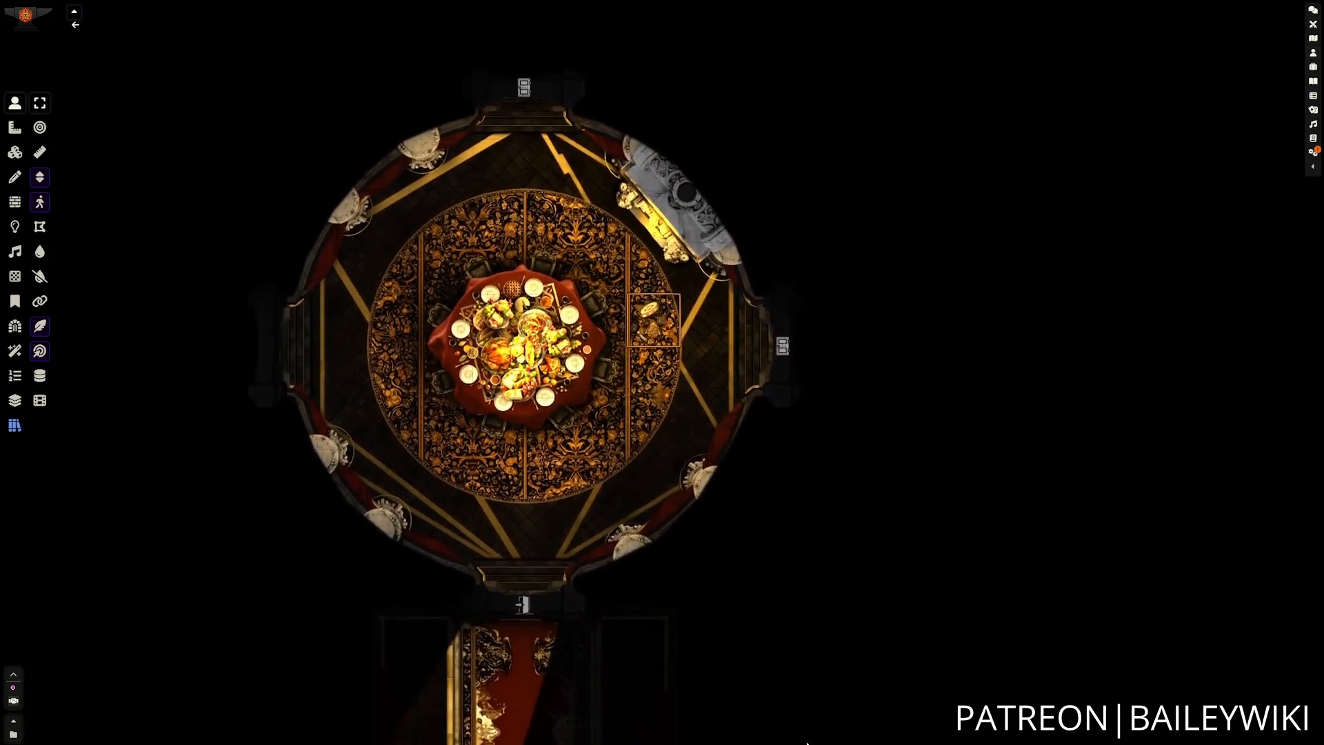
Open the dining room's east door and move the token into the small debris-filled room.
key(s)
key(d)
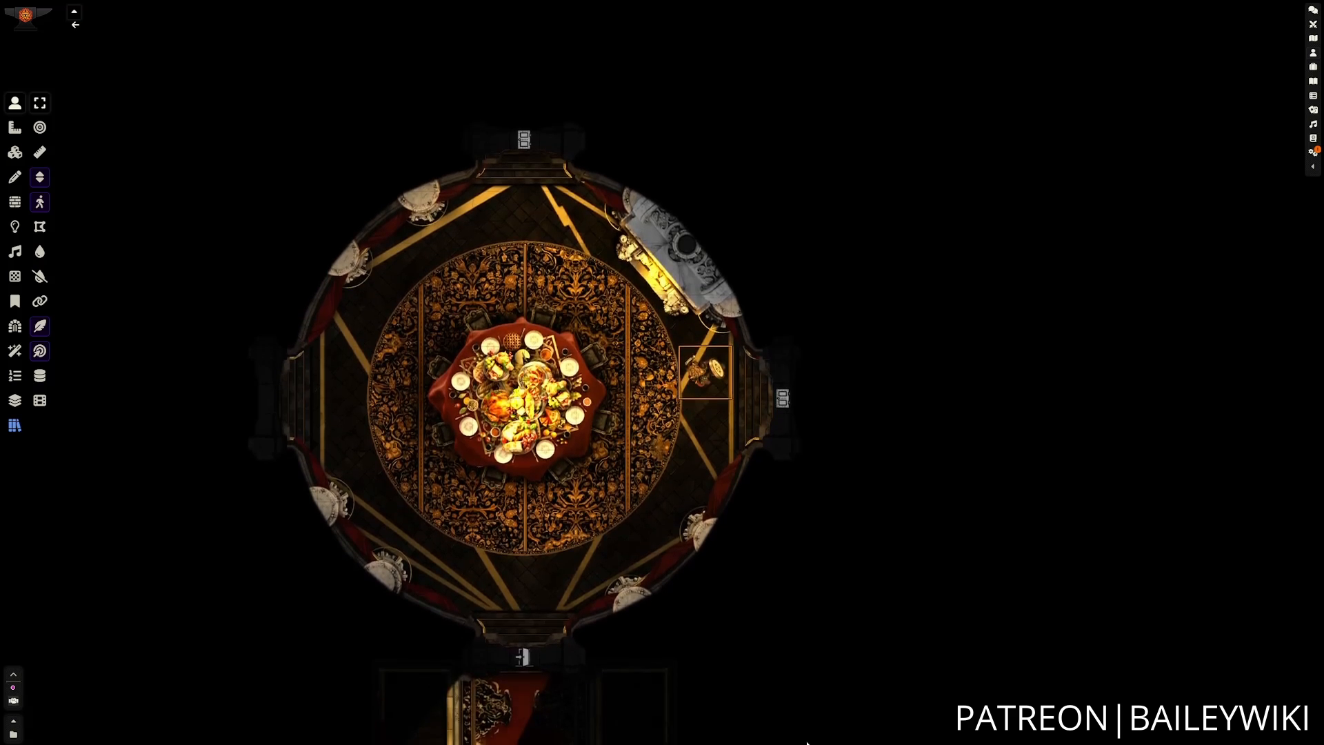
key(d)
click(732, 408)
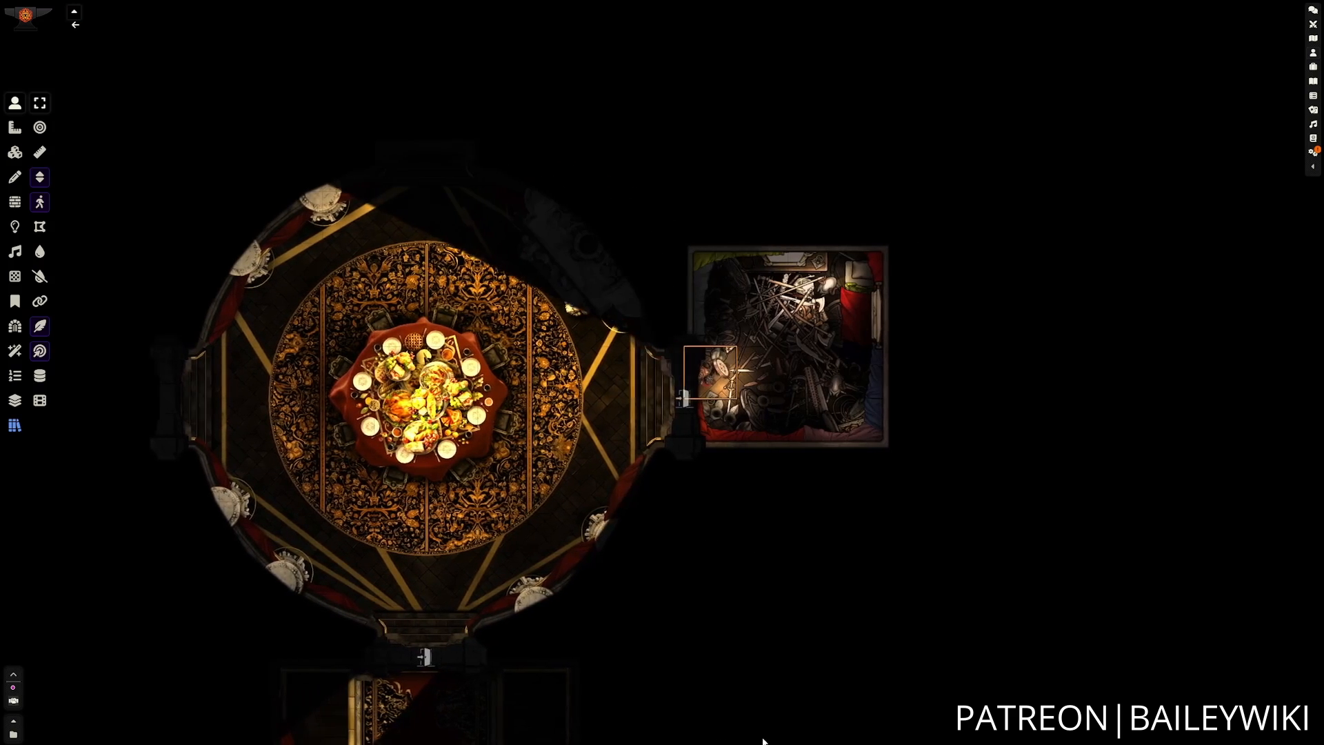
Bring the token back into the dining room and around the table to its north side.
key(a)
key(a)
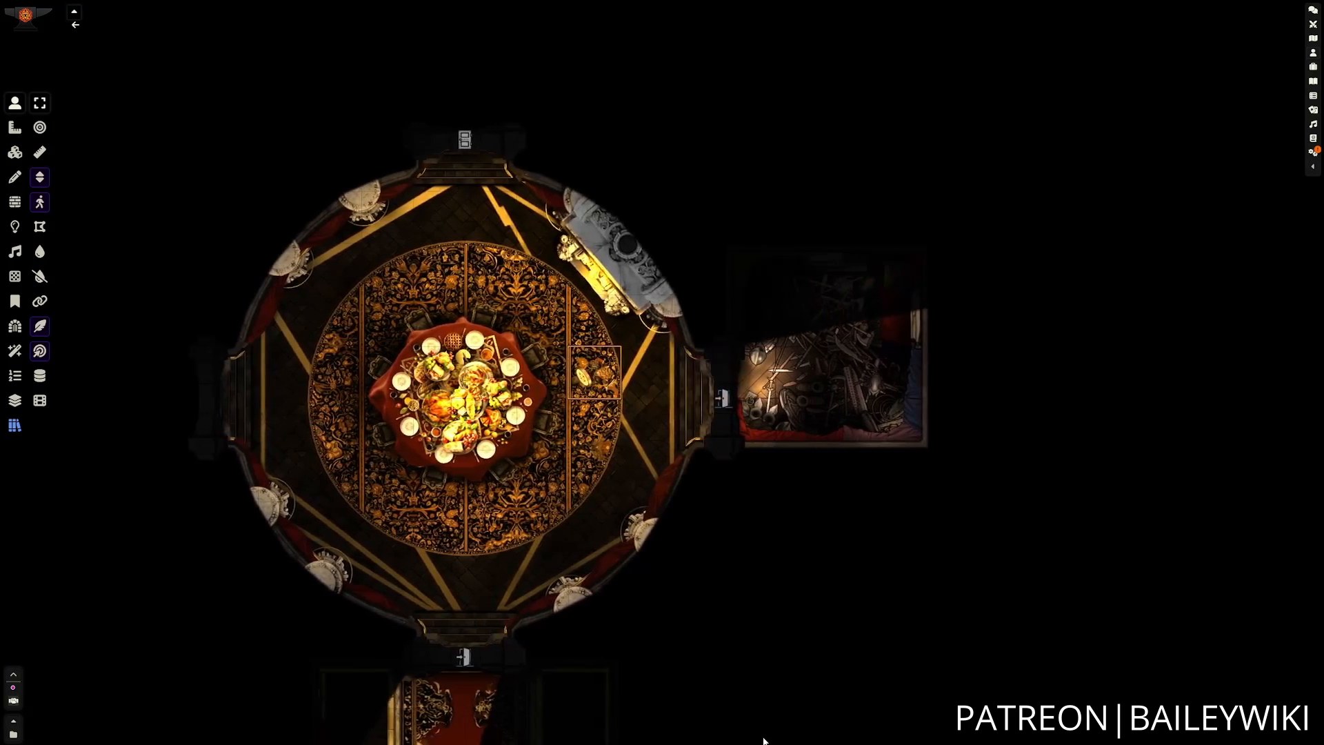
key(w)
key(a)
key(w)
Open the dining room's north door and walk the token up to the doorway.
key(a)
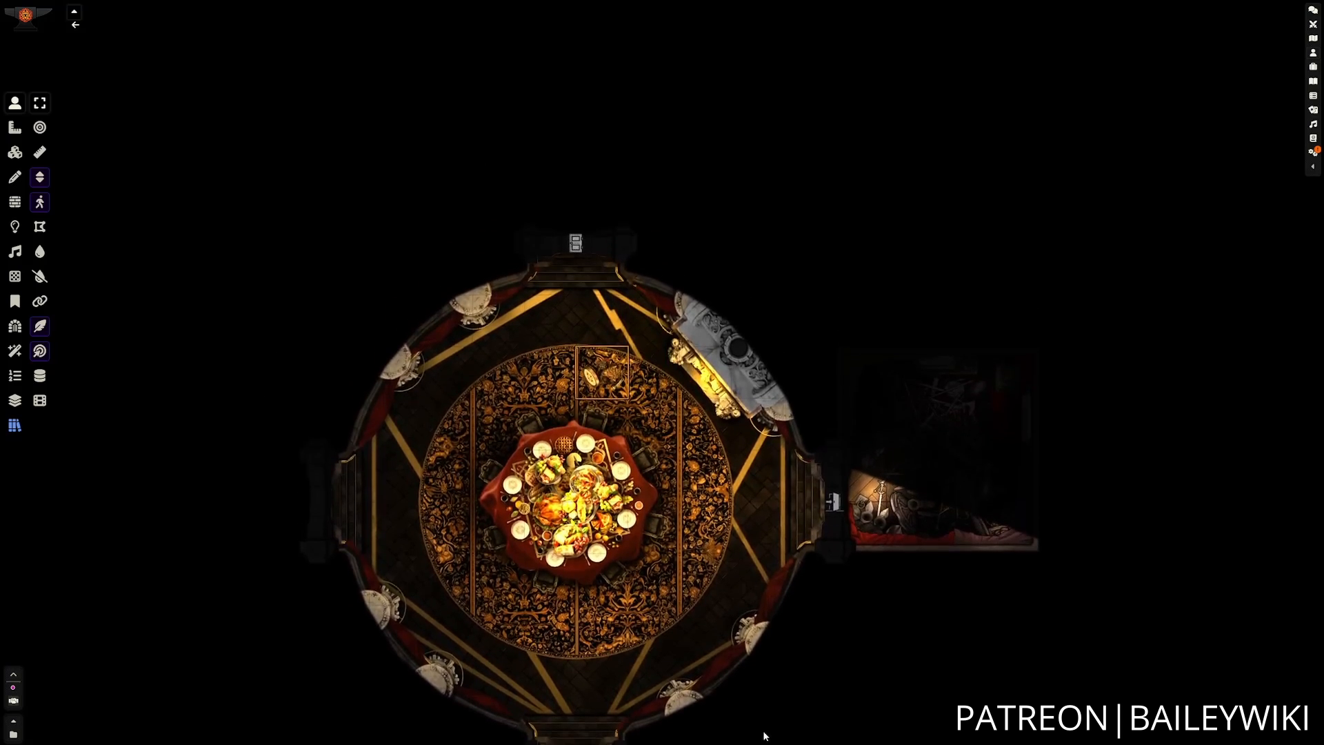
click(629, 245)
key(w)
key(a)
key(w)
key(w)
key(w)
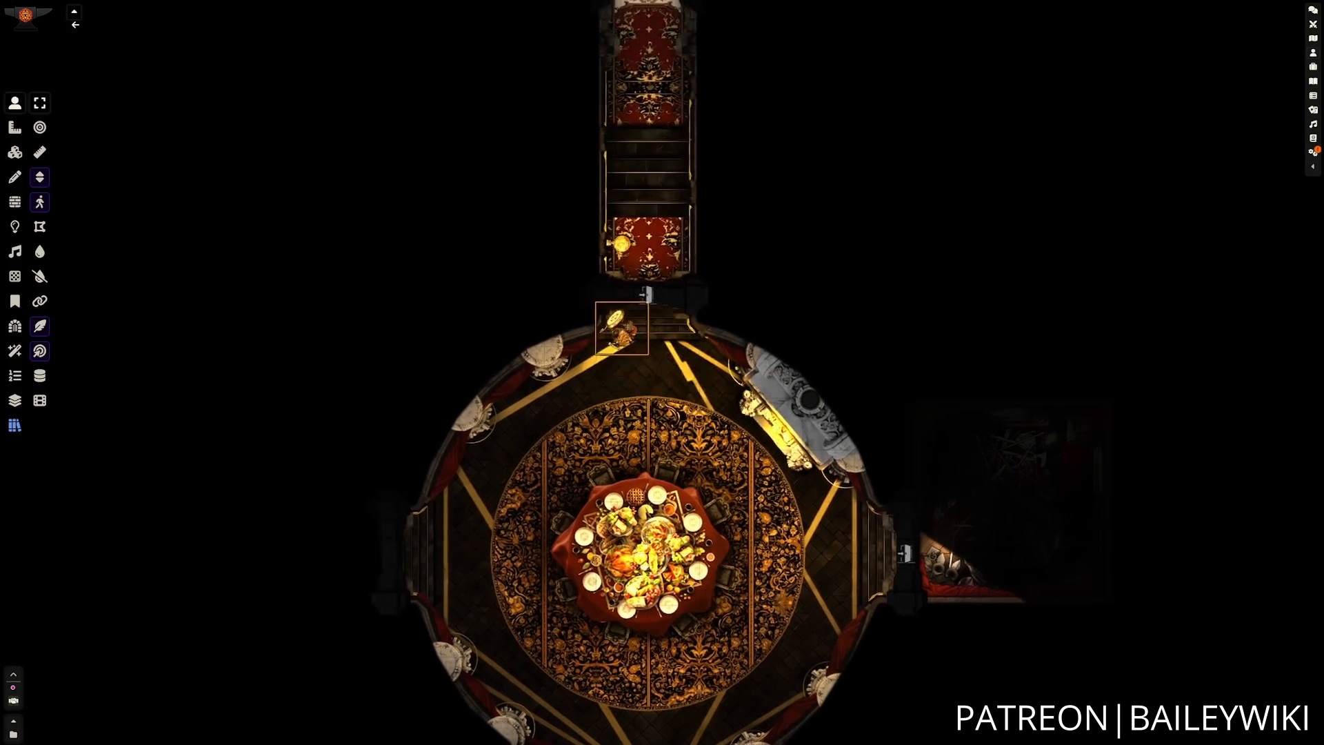
Walk the token north through the narrow stepped corridor to the closed door at its far end.
key(w)
key(w)
key(w)
key(w)
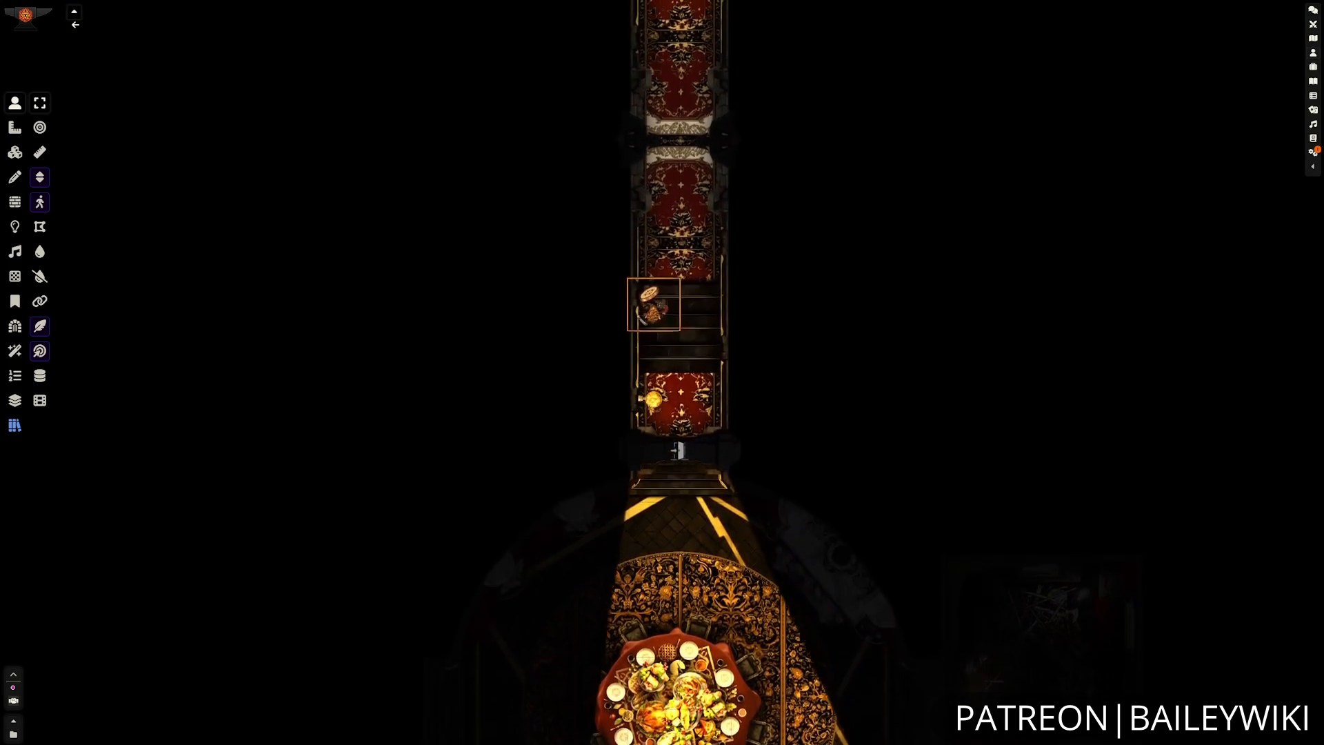
key(w)
key(w)
key(w)
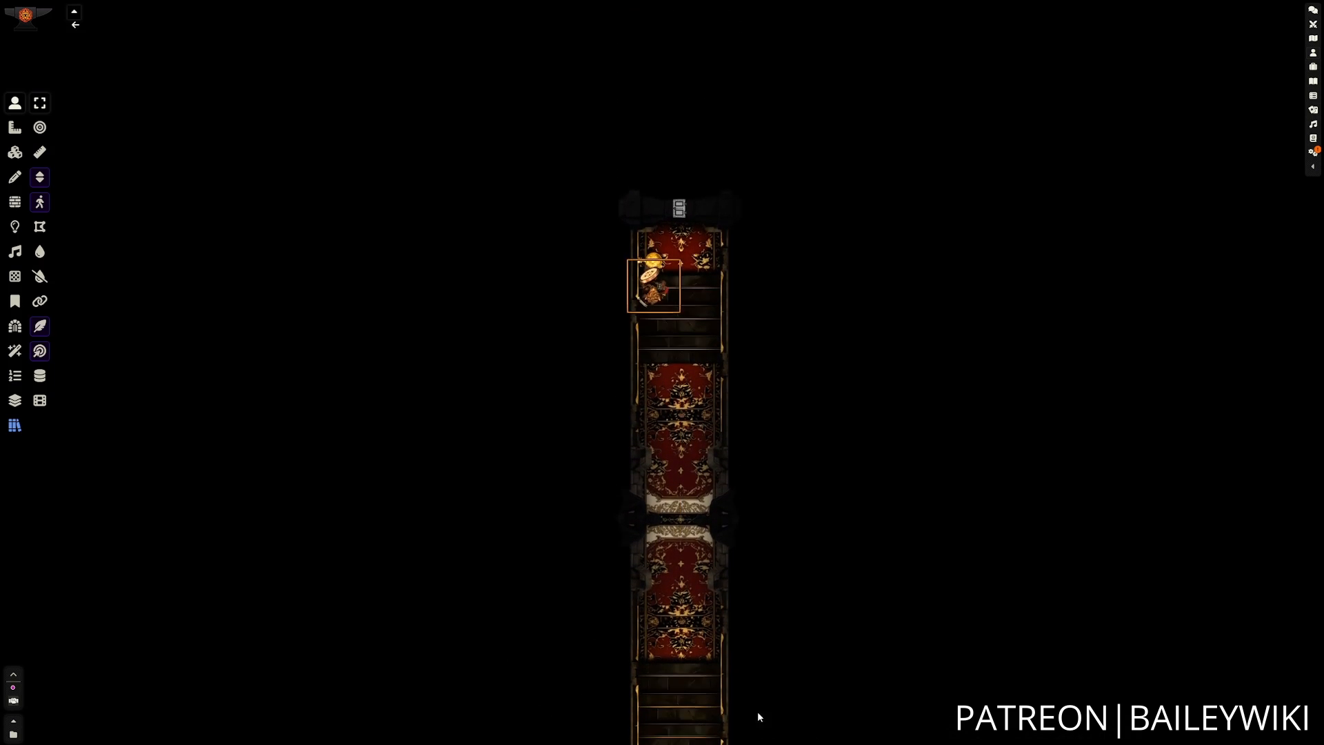
Open the corridor's end door and move the token into the square vestibule with the crossing red carpets.
click(683, 242)
key(w)
key(w)
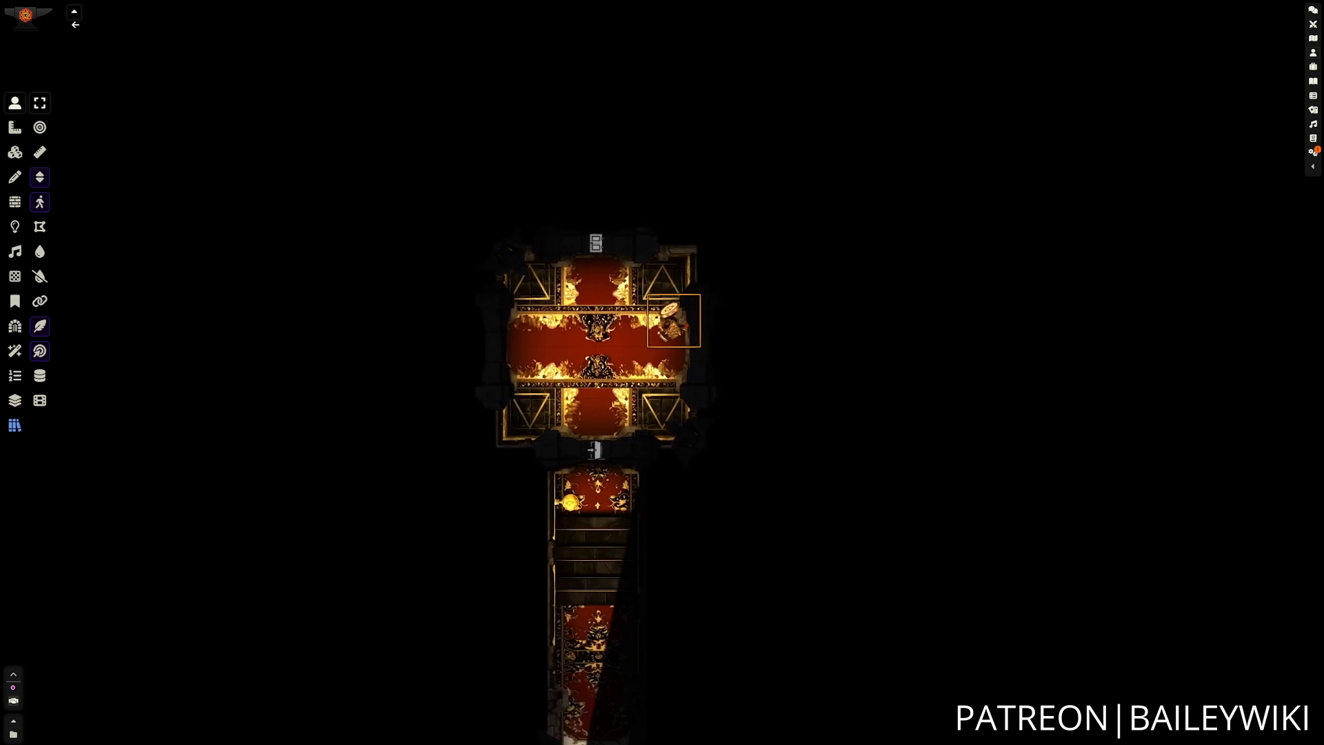
key(a)
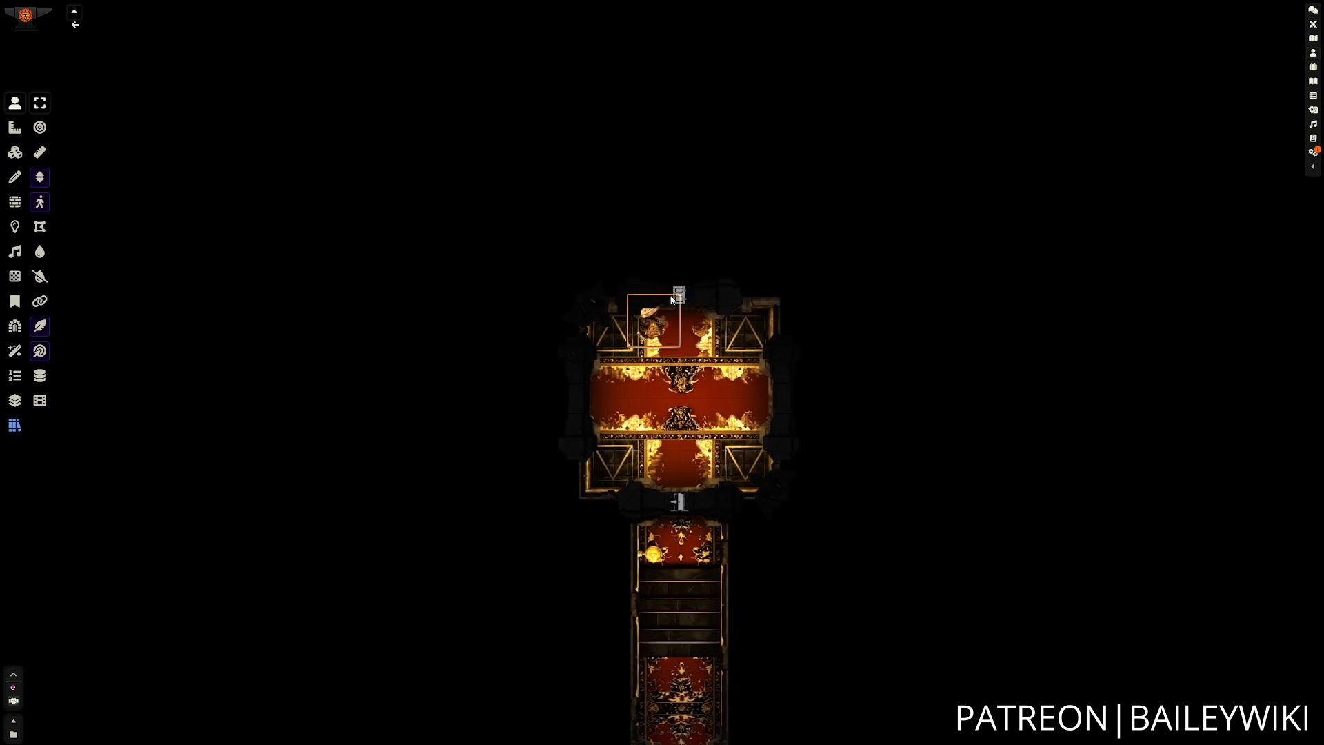
Open the vestibule's north door and walk the token into the bedroom.
click(677, 297)
key(d)
key(w)
key(w)
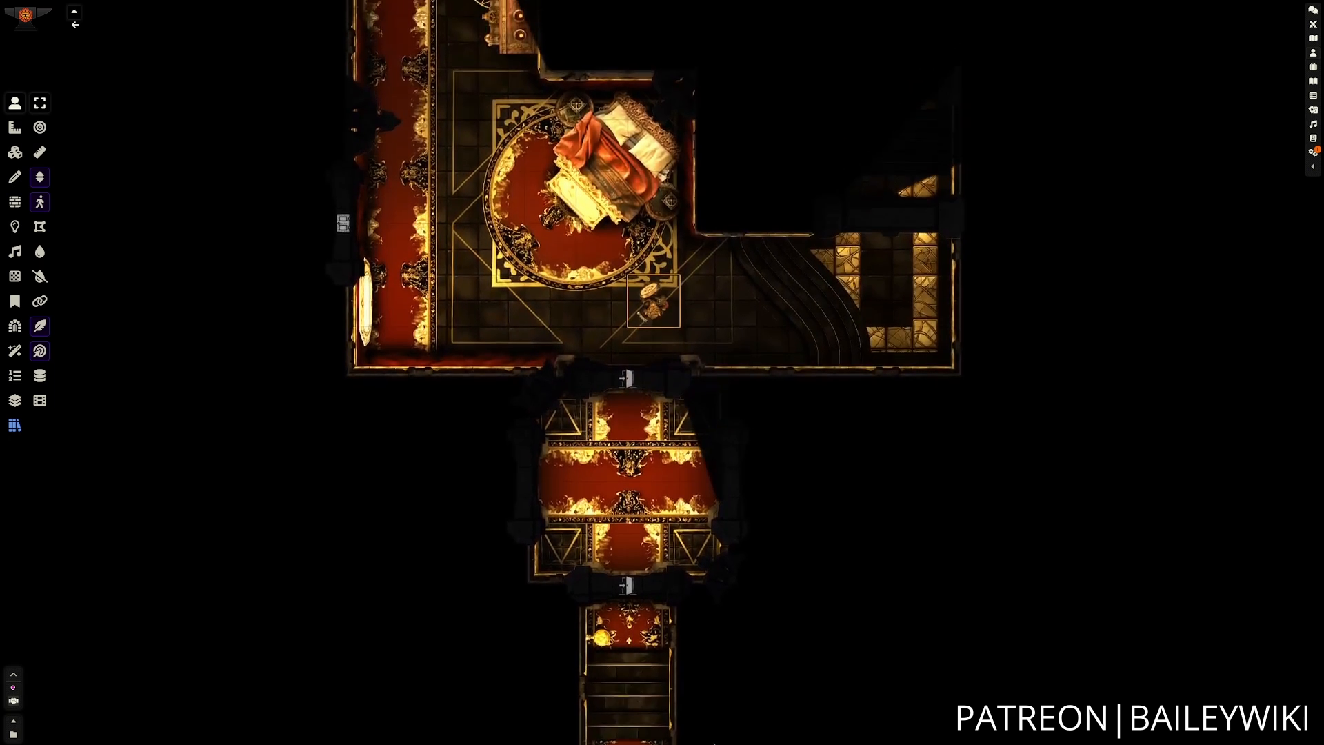
Walk the token east over the bedroom's curved steps and north along the stairway to its upper landing.
key(d)
key(d)
key(d)
key(d)
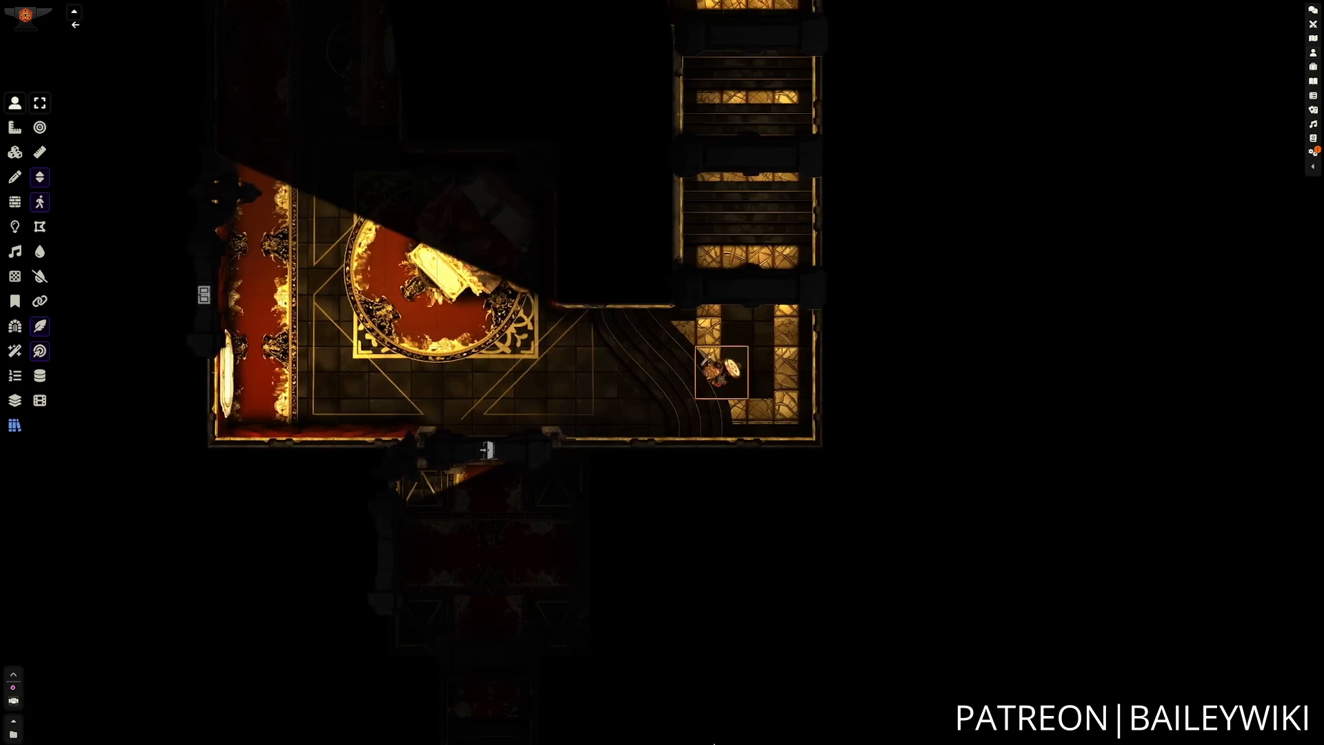
key(w)
key(w)
key(w)
key(w)
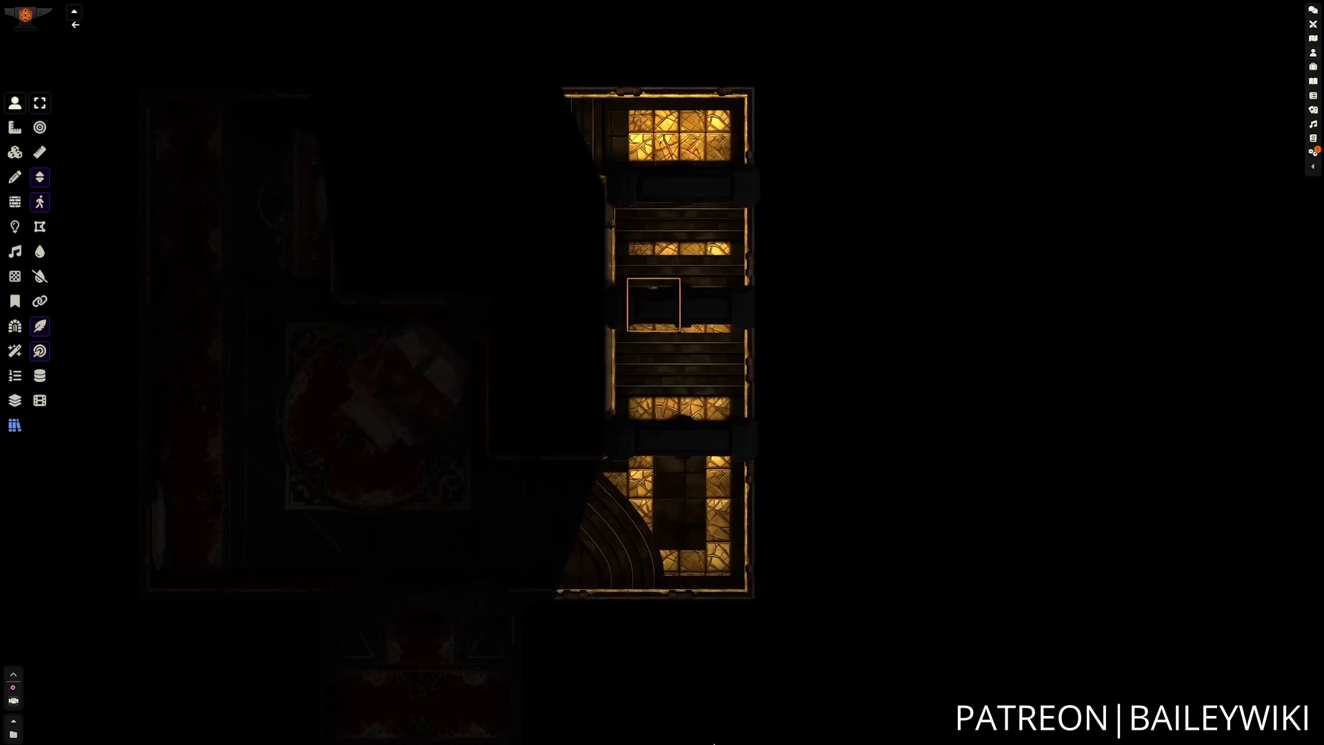
key(w)
key(w)
key(w)
key(w)
key(a)
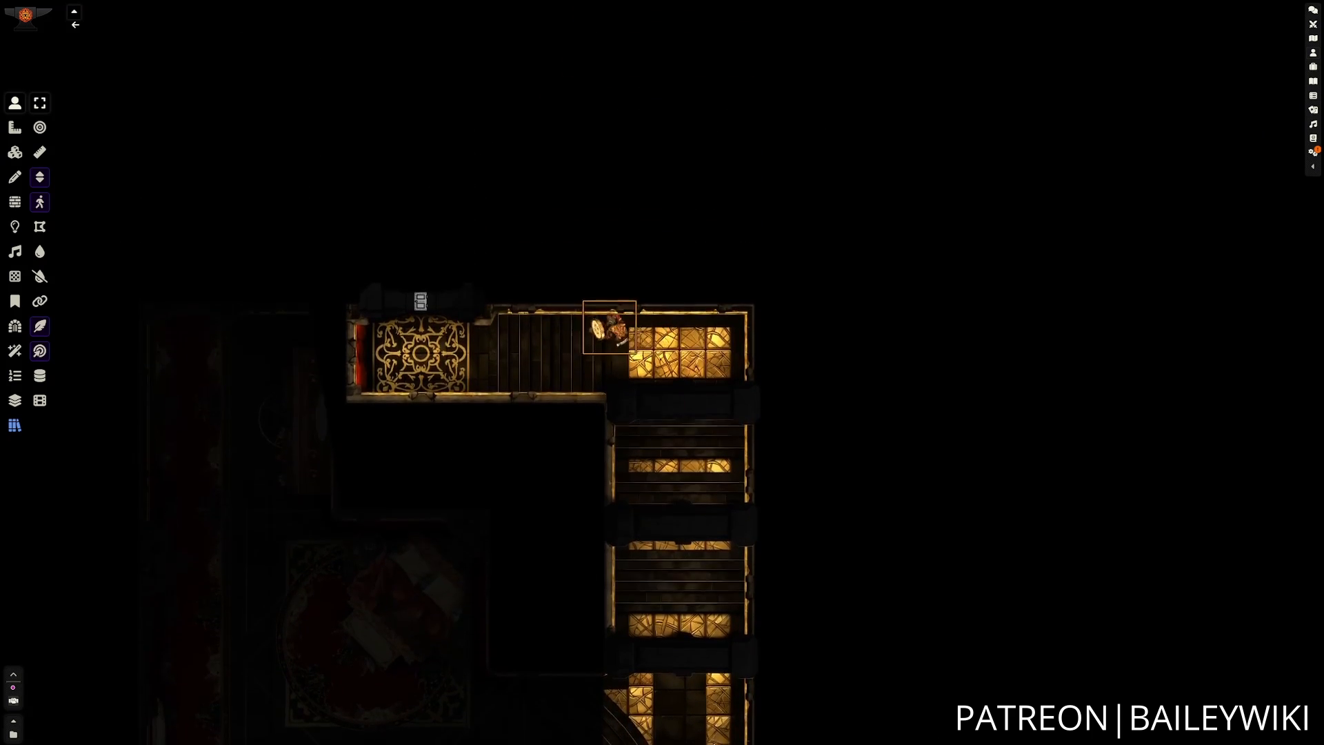
Walk the token west to the patterned landing, open its north door and enter the round room lined with racks.
key(a)
key(a)
key(a)
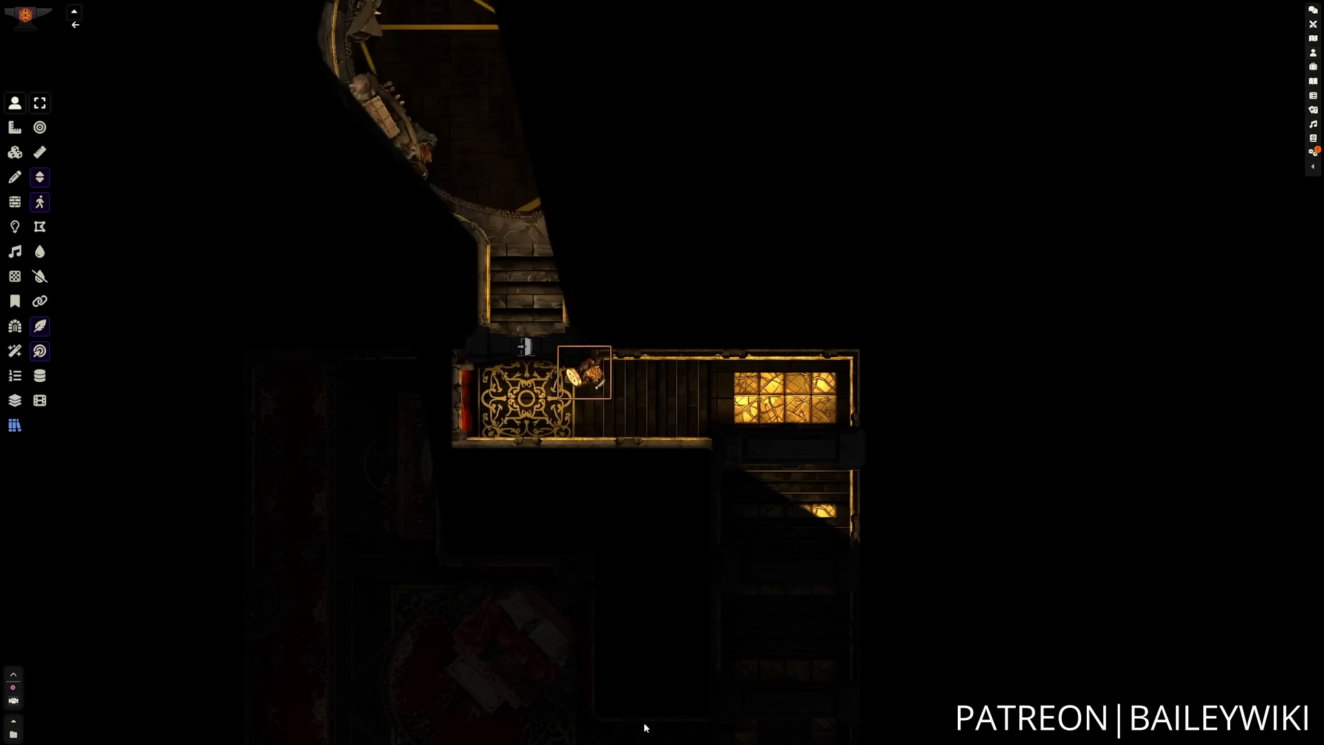
key(a)
key(w)
key(w)
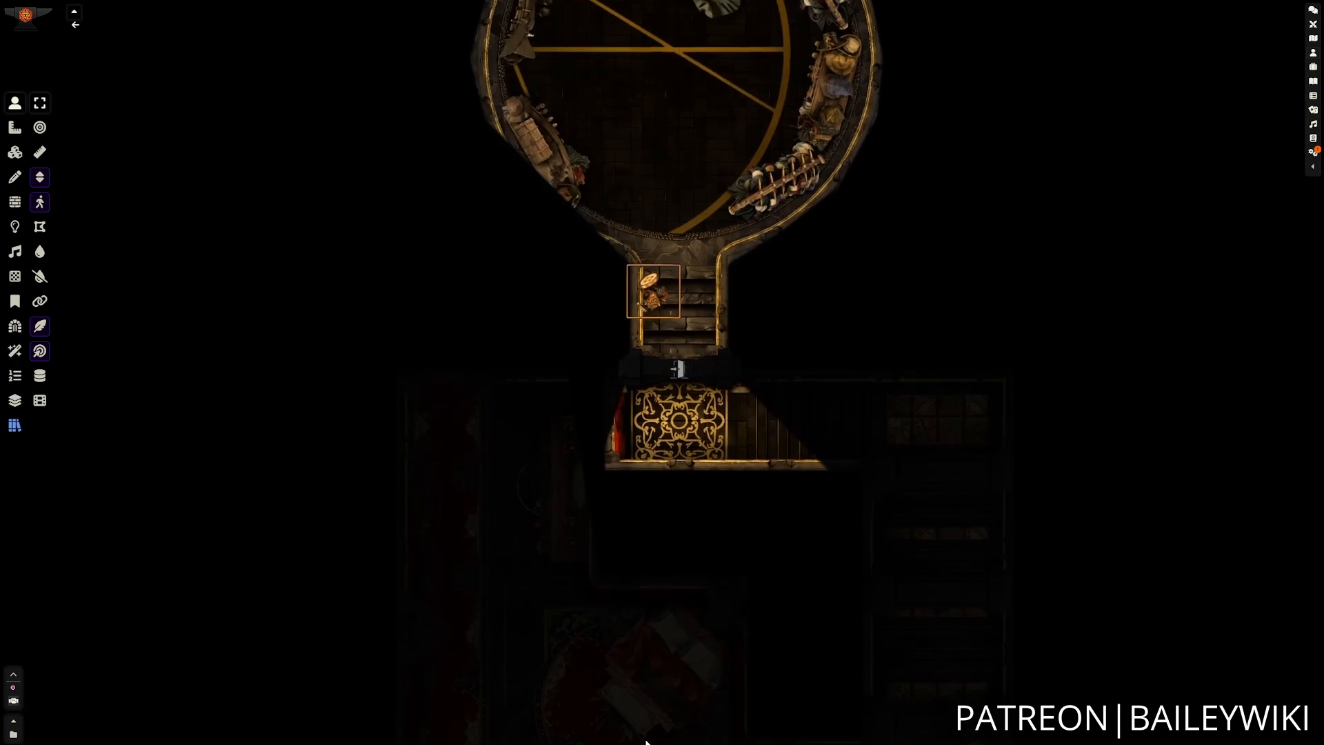
key(w)
key(w)
key(w)
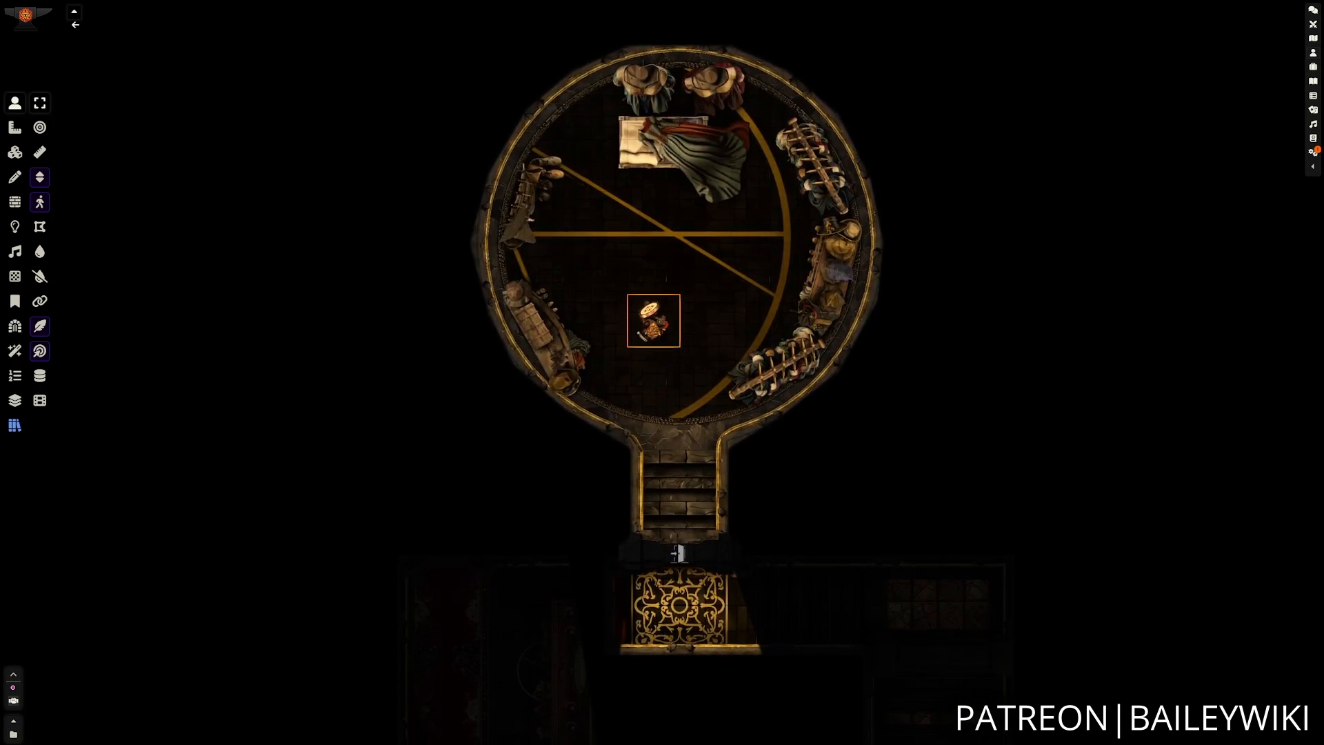
Walk the token back south out of the round room onto the patterned landing.
key(s)
key(s)
key(s)
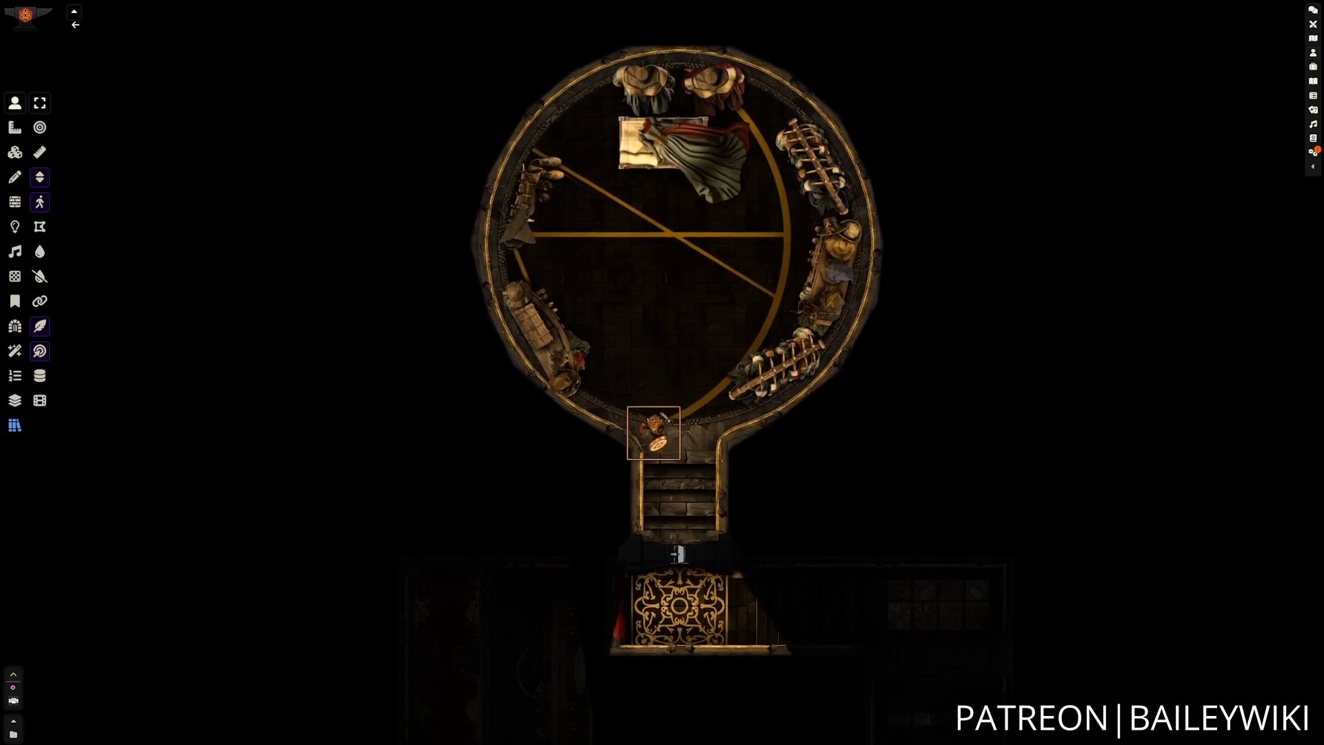
key(s)
key(s)
key(s)
key(d)
key(d)
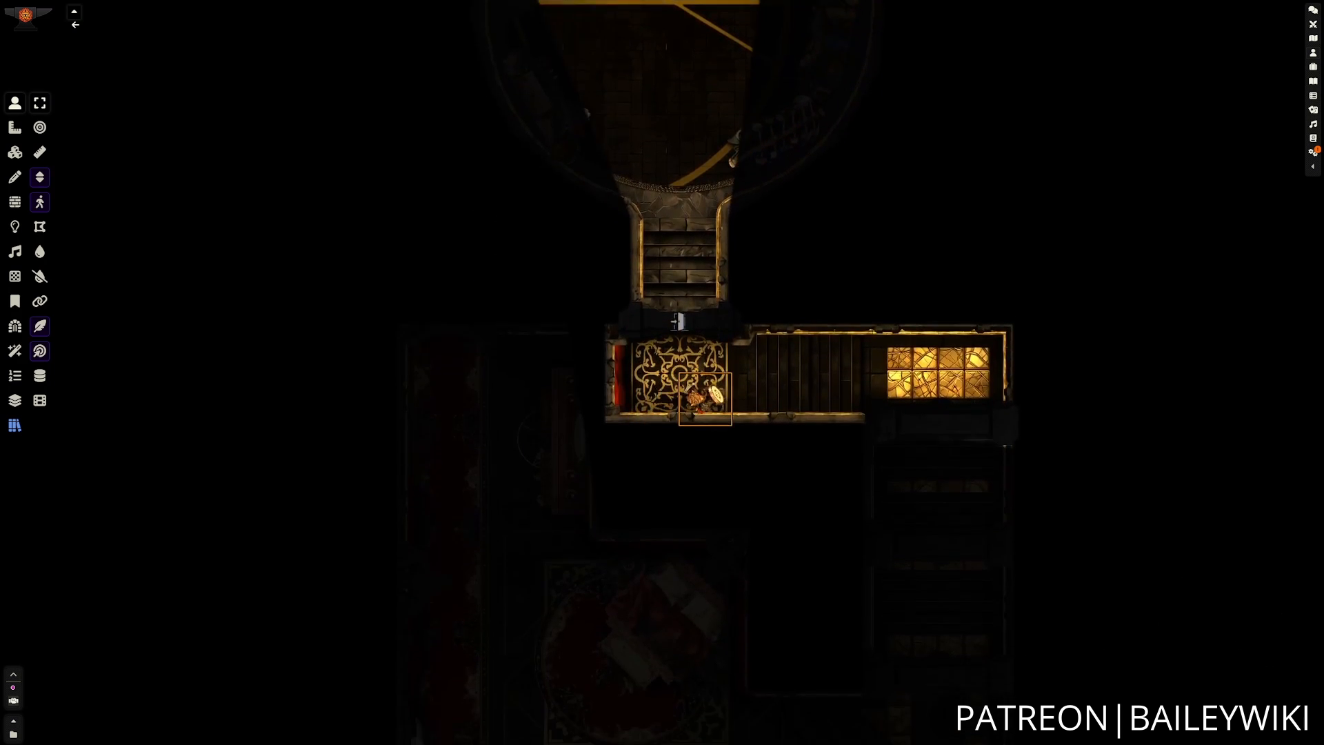
Walk the token east from the patterned landing and south to the archway of the long stairway.
key(d)
key(d)
key(d)
key(s)
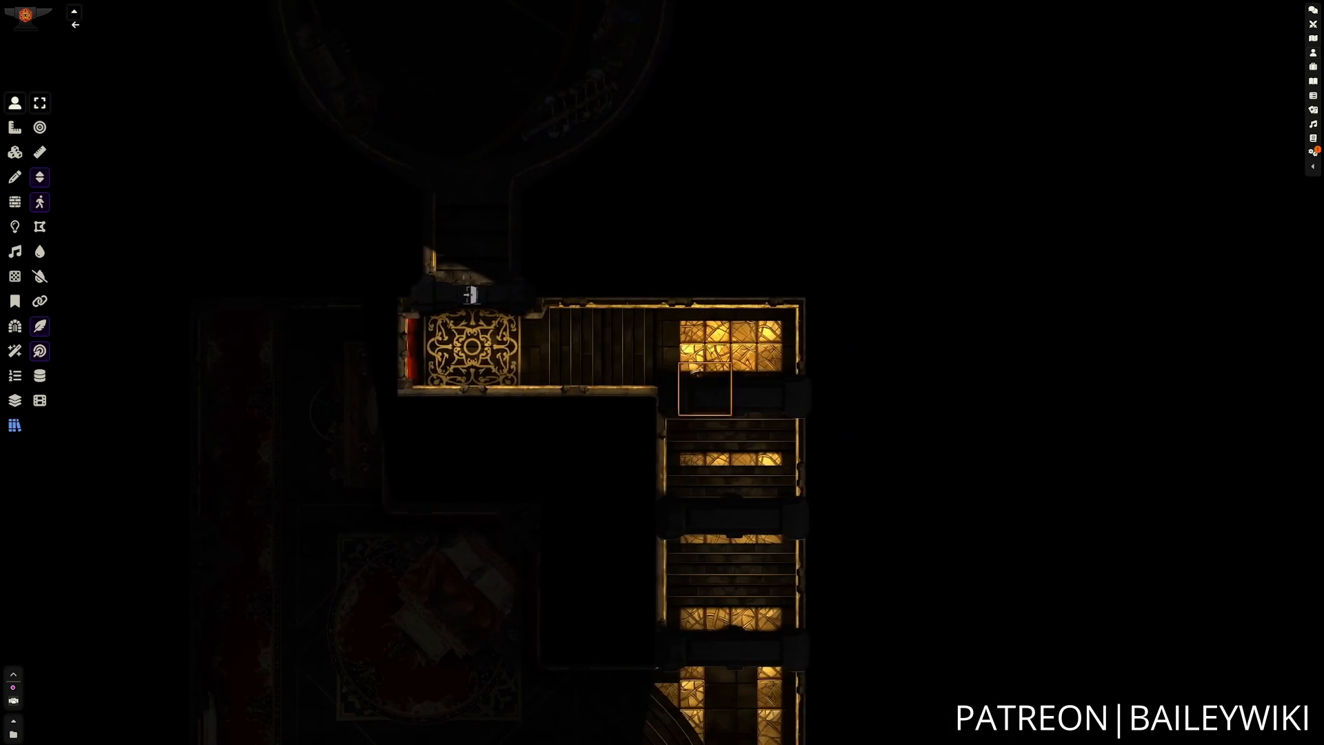